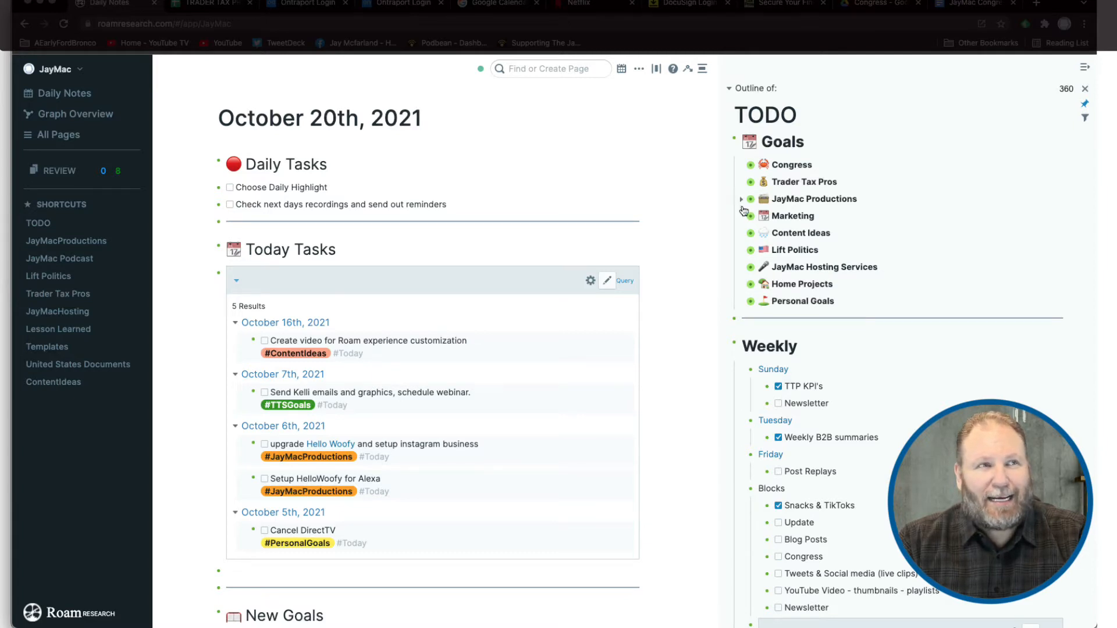
# - Expand the Marketing goal in the TODO outline to view its query
pyautogui.click(742, 216)
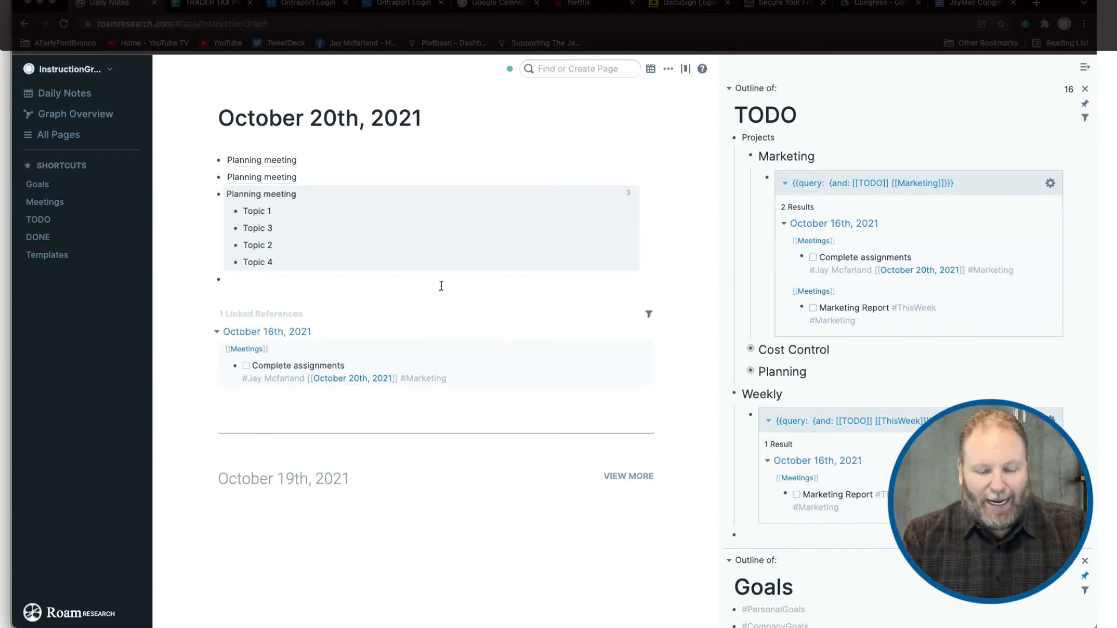
# - Add a [[New Page]] page reference to the October 20th, 2021 daily note and start an empty block below it
pyautogui.write('[[')
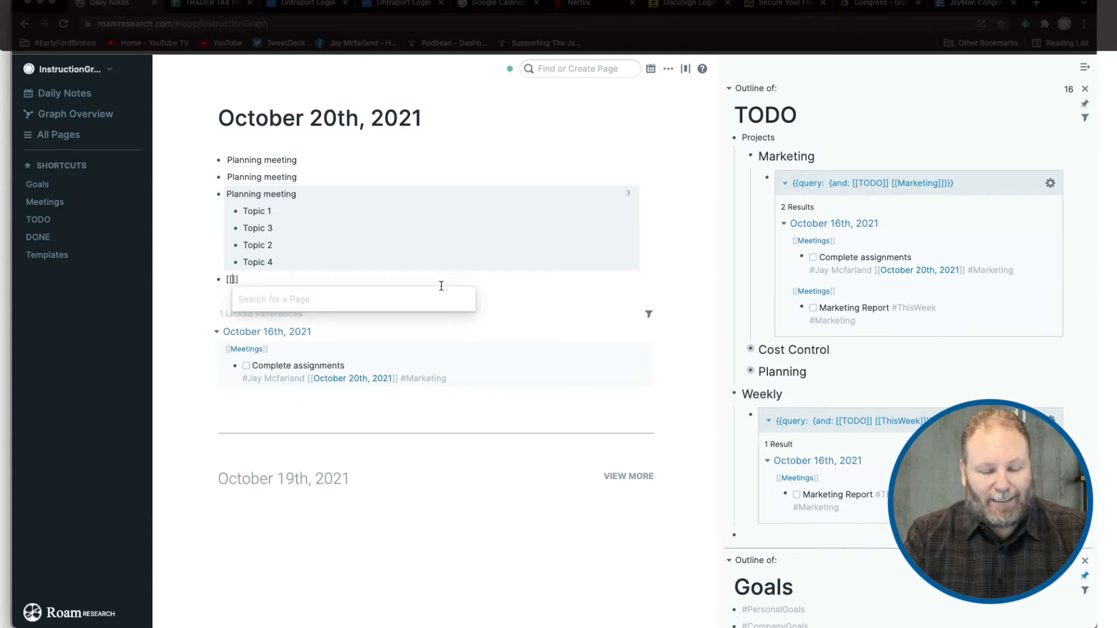
pyautogui.write('New Page')
pyautogui.press('Escape')
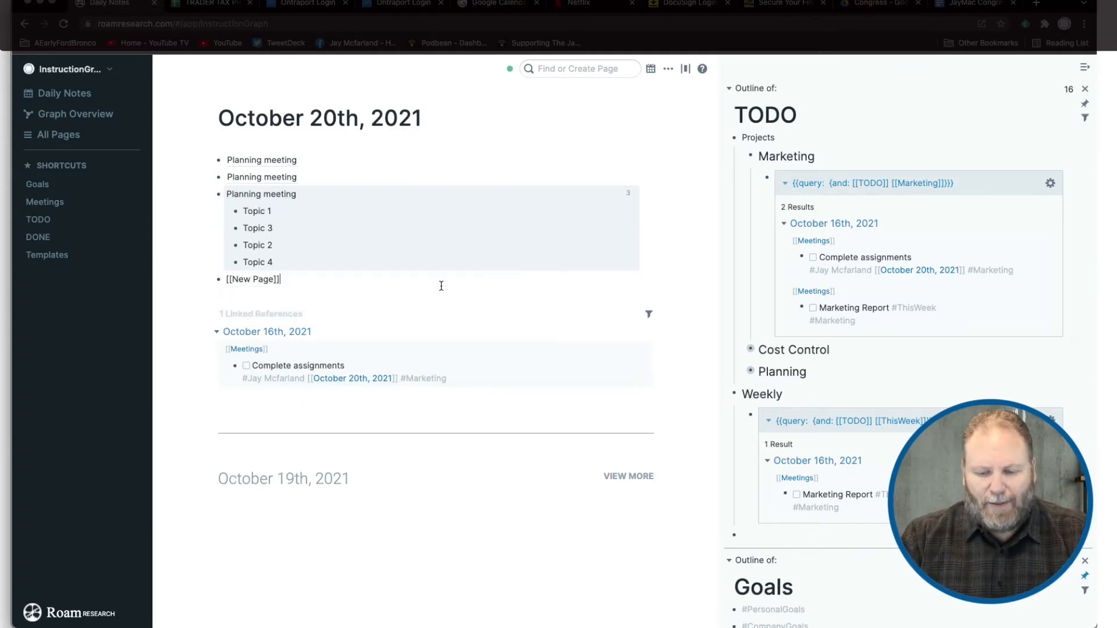
pyautogui.press('Return')
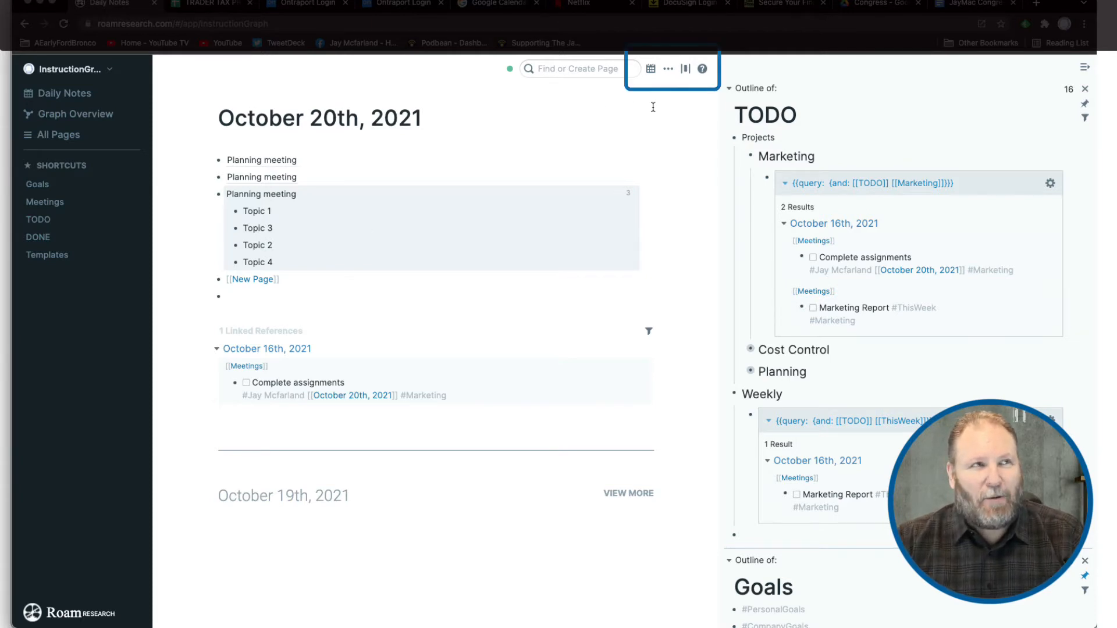
# - Turn off the display of brackets around page references in the user settings and close the settings
pyautogui.click(669, 70)
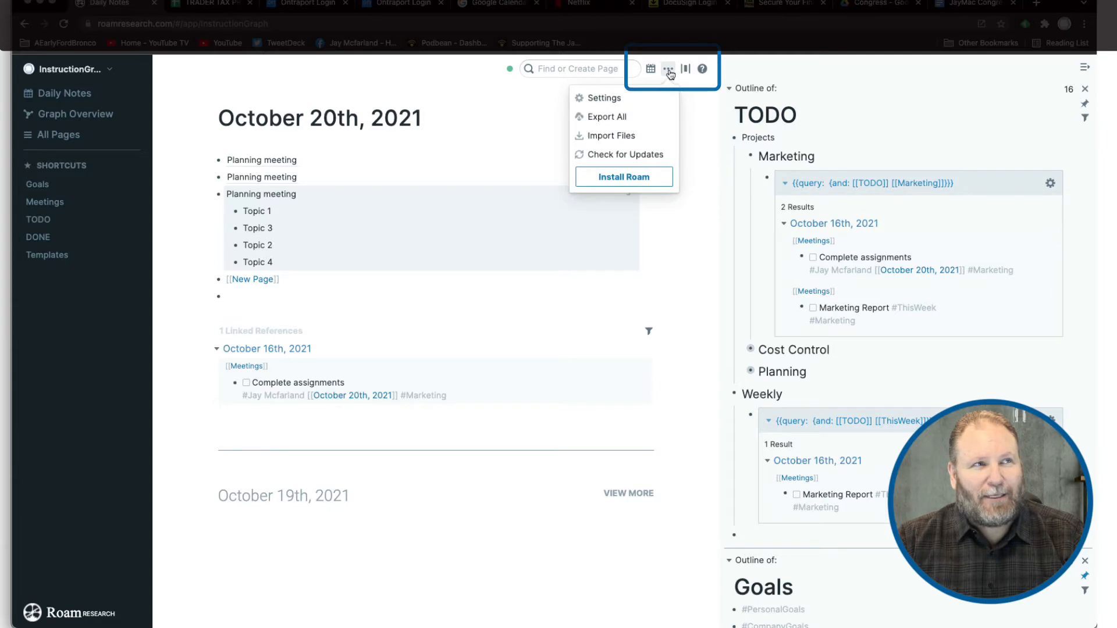
pyautogui.click(638, 99)
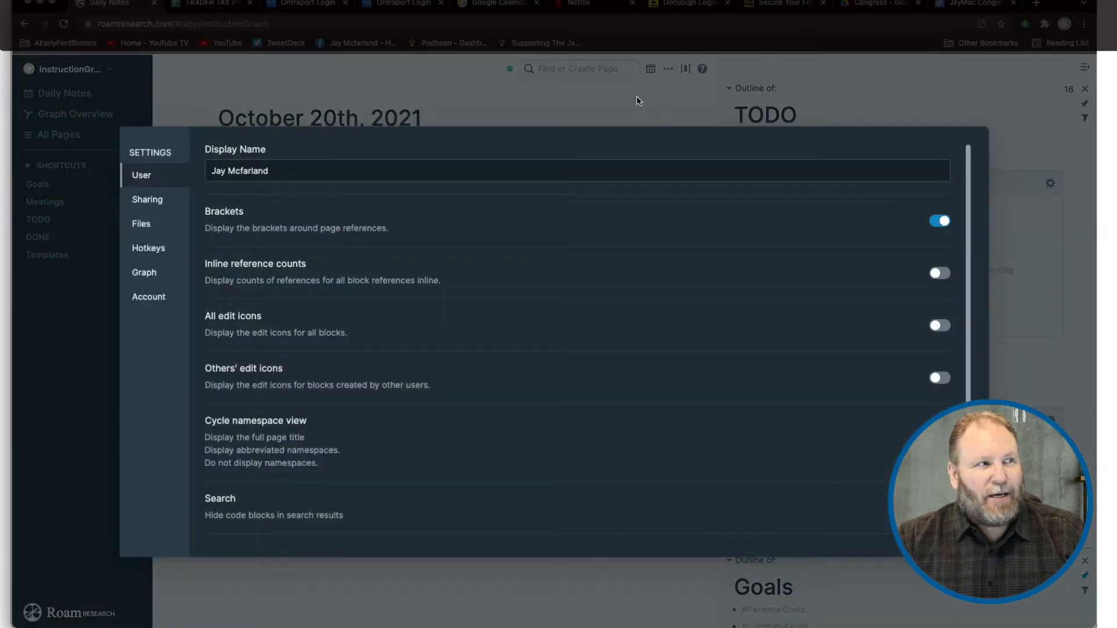
pyautogui.click(943, 222)
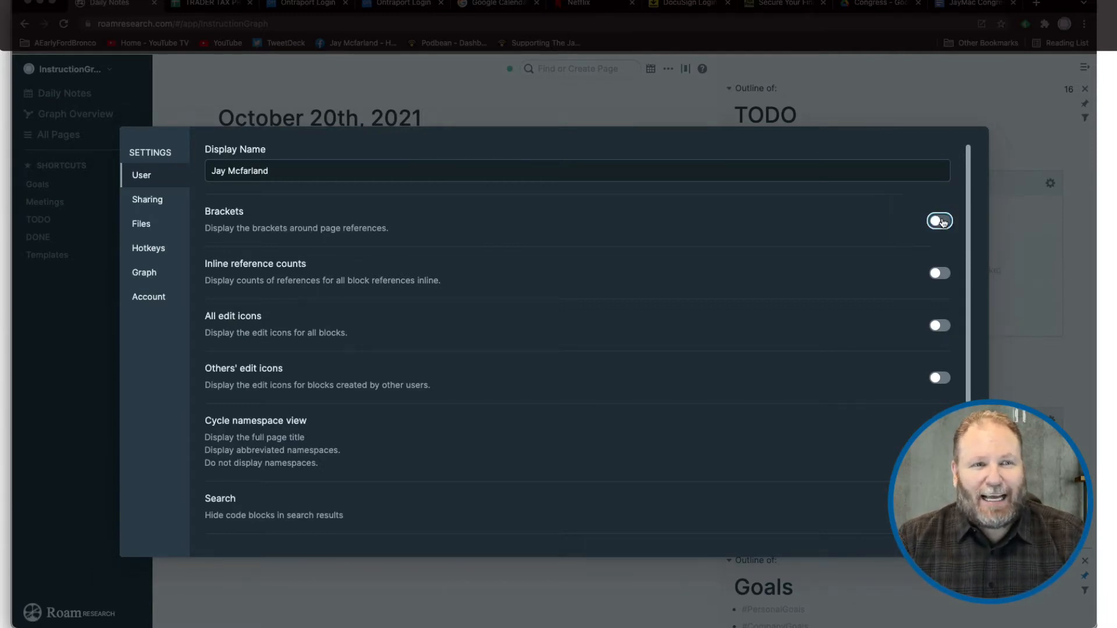
pyautogui.click(741, 93)
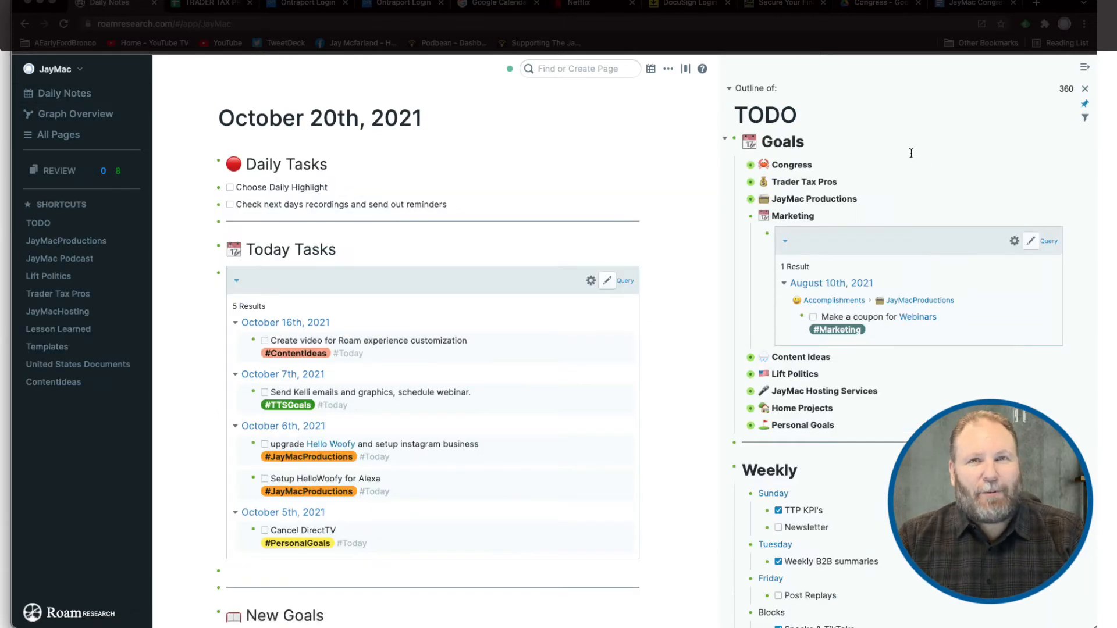
# - Find and open the existing roam/css page in the JayMac graph
pyautogui.click(553, 68)
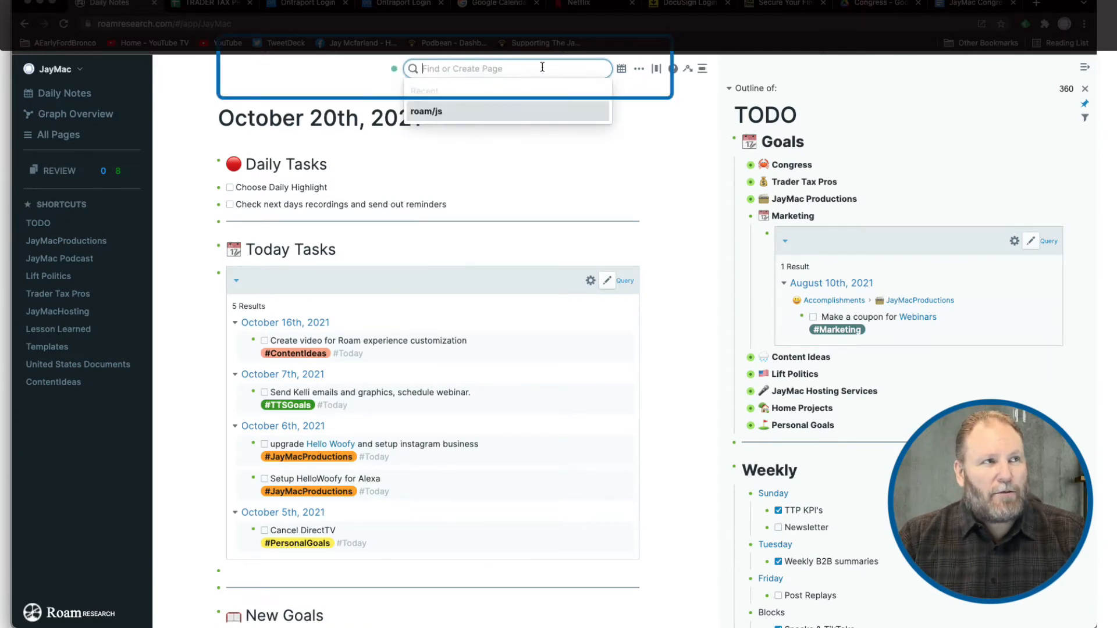
pyautogui.write('roam/')
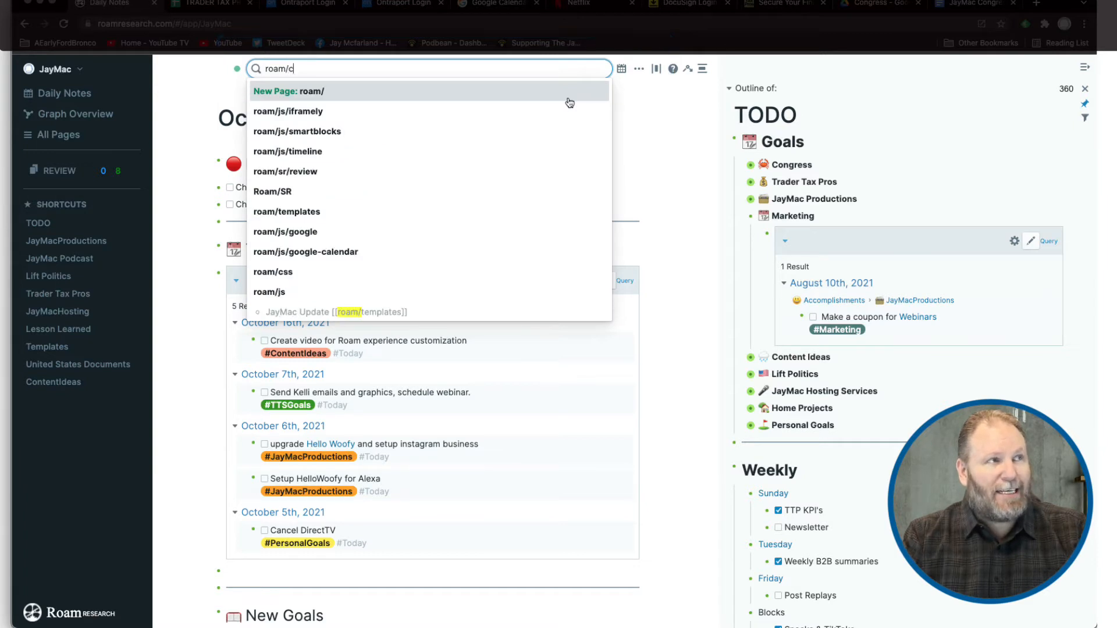
pyautogui.write('css')
pyautogui.click(569, 102)
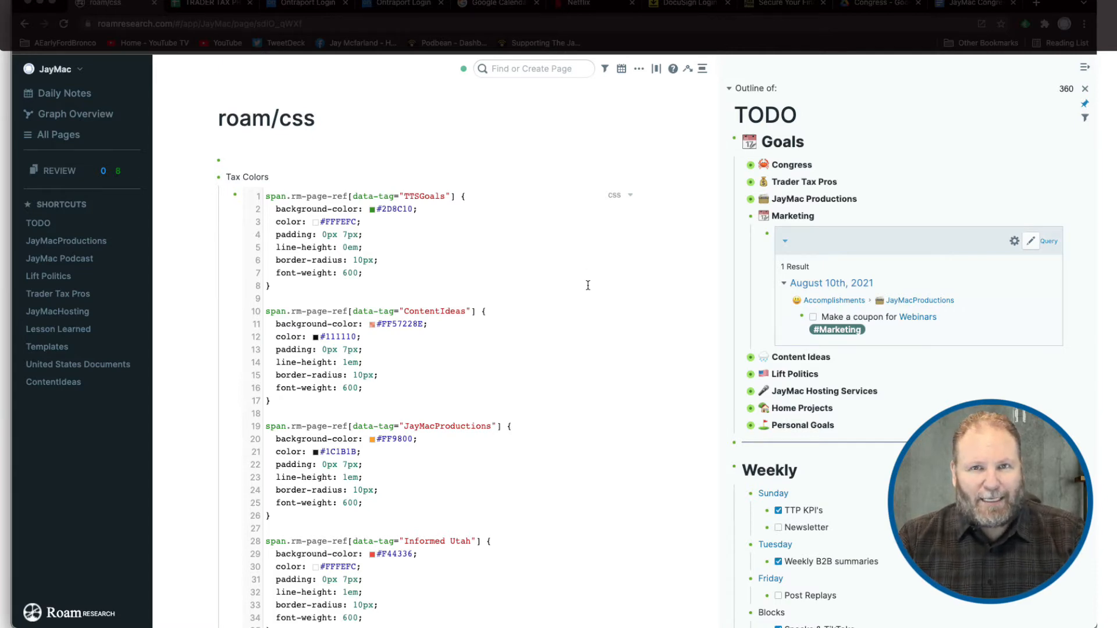
# - Copy the .rm-query-title and .rm-query-title:after rules from the code block below the tag colour styles
pyautogui.scroll(-10, 588, 285)
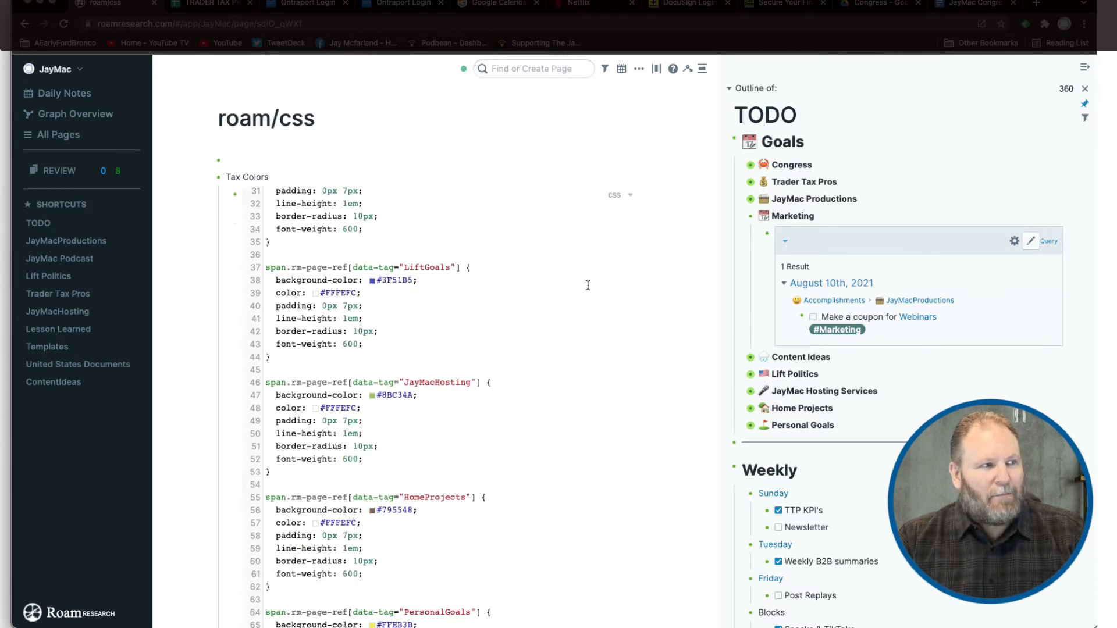
pyautogui.scroll(-10, 588, 286)
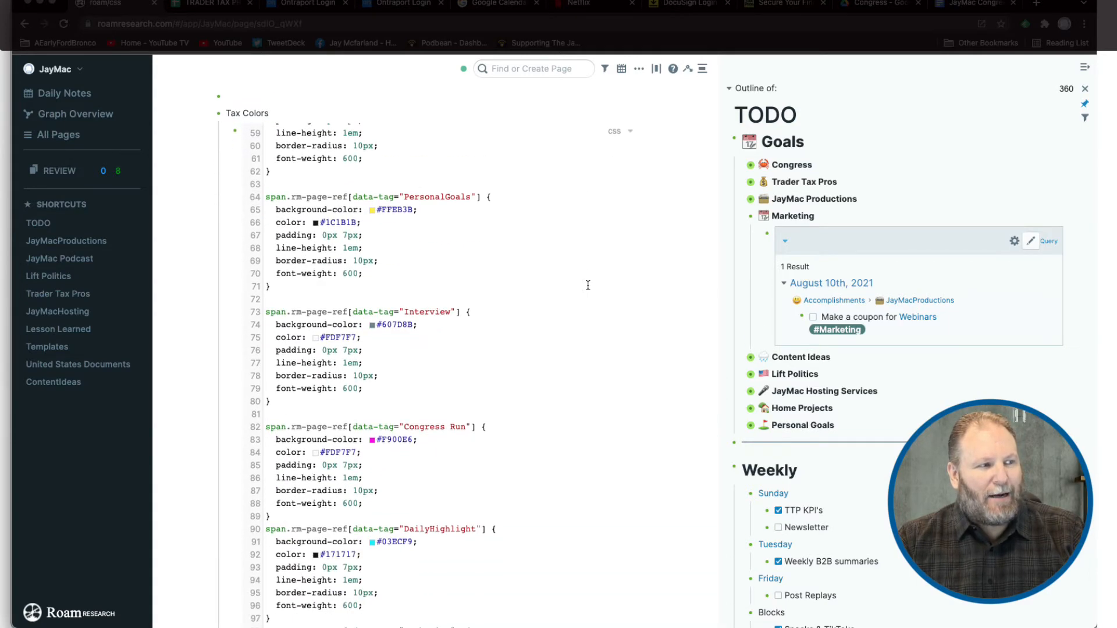
pyautogui.scroll(-6, 588, 285)
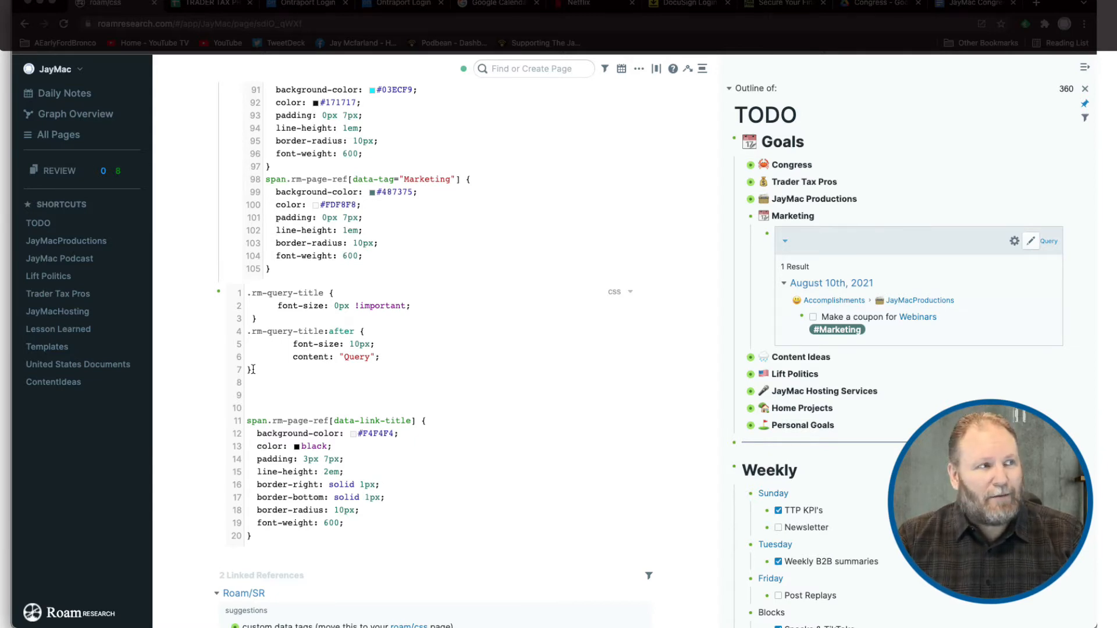
pyautogui.moveTo(254, 370); pyautogui.dragTo(236, 299)
pyautogui.press('super+c')
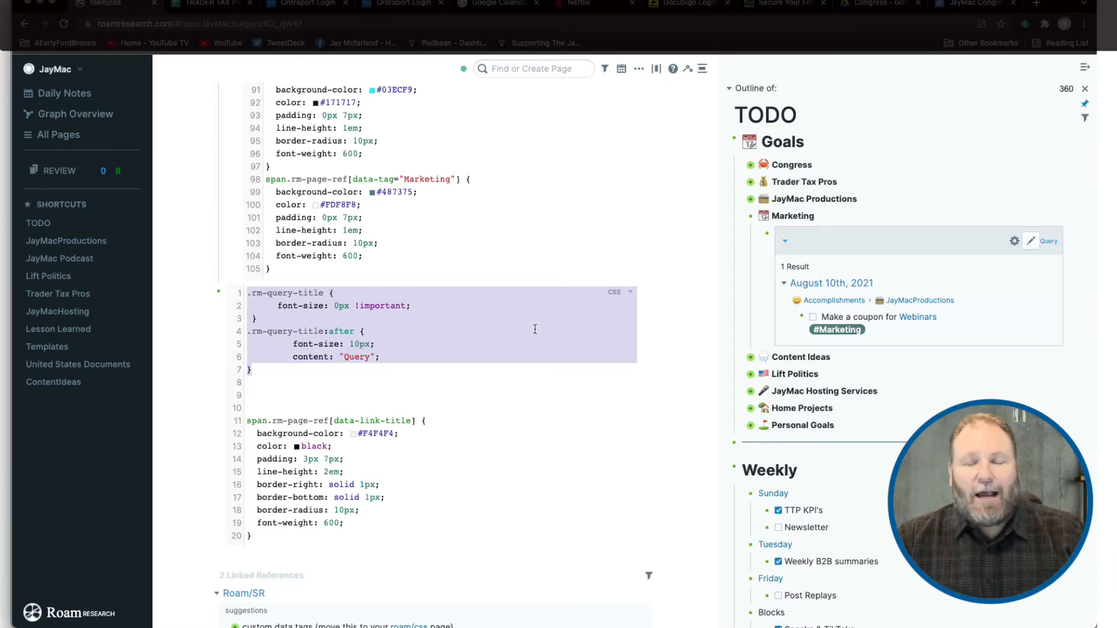
# - Switch to the InstructionGraph graph and create a new page named roam/css
pyautogui.click(72, 71)
pyautogui.click(63, 139)
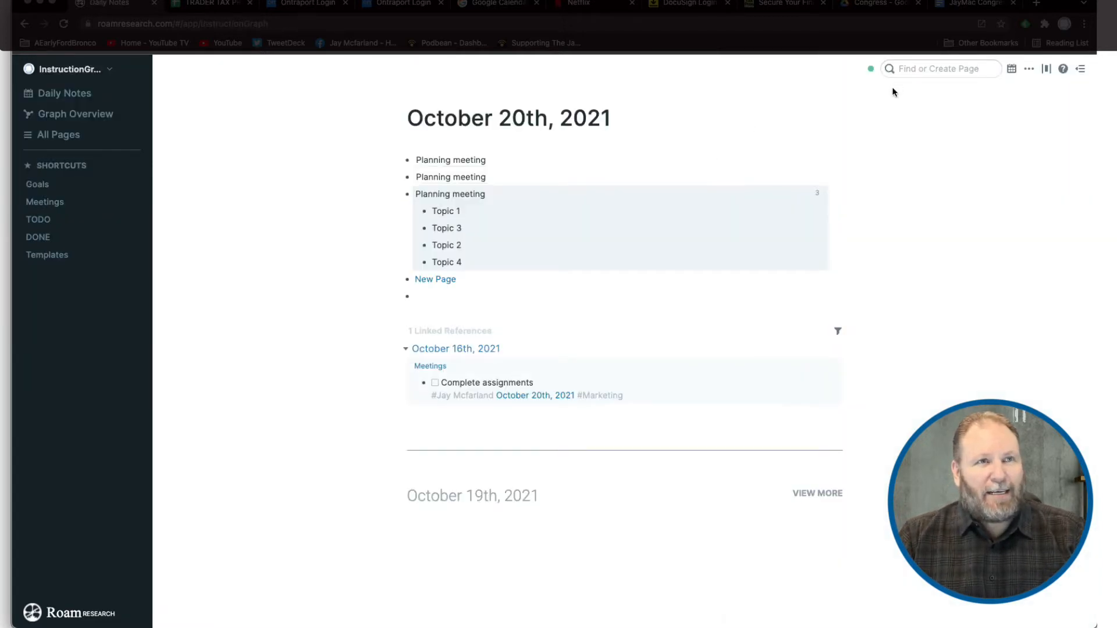
pyautogui.click(940, 69)
pyautogui.write('r')
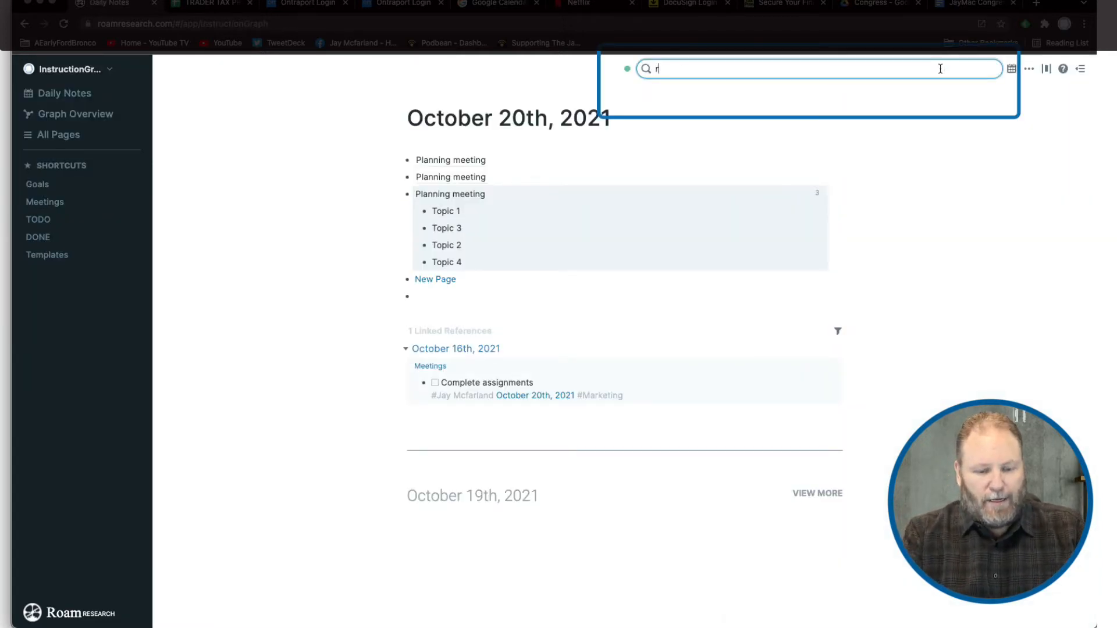
pyautogui.write('oam/css')
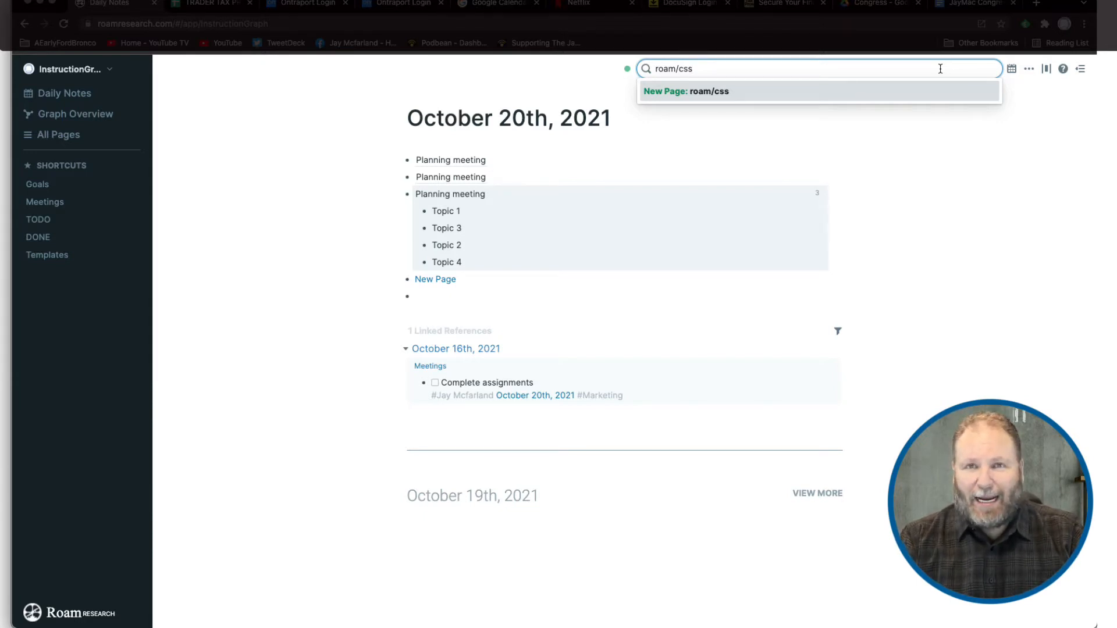
pyautogui.click(670, 93)
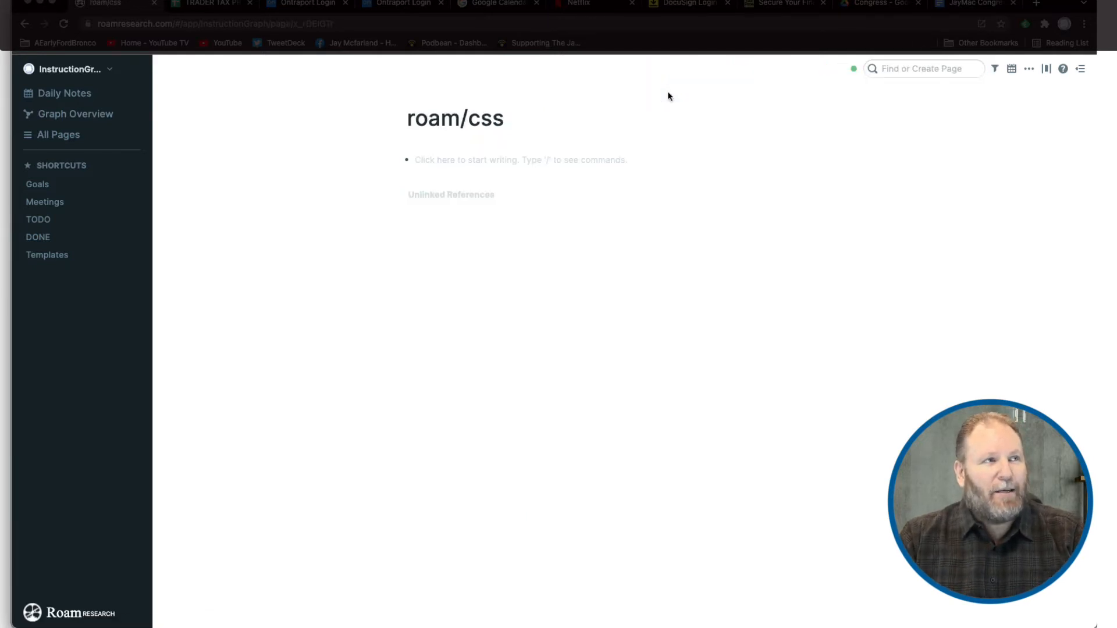
# - Insert a code block in the first block of the roam/css page and set its language to css
pyautogui.click(429, 161)
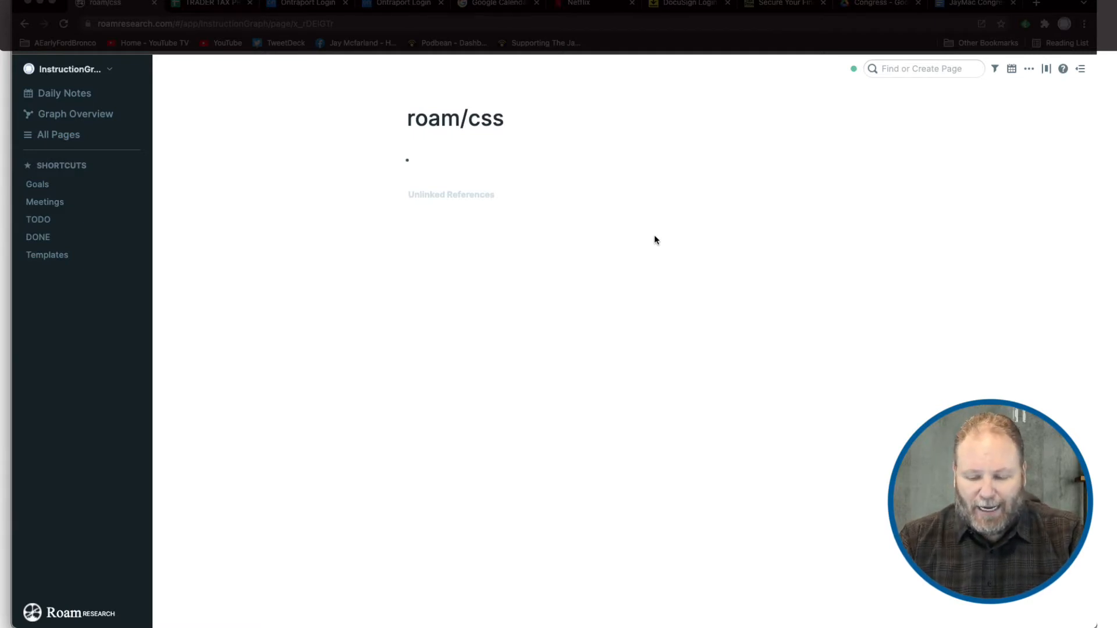
pyautogui.write('/')
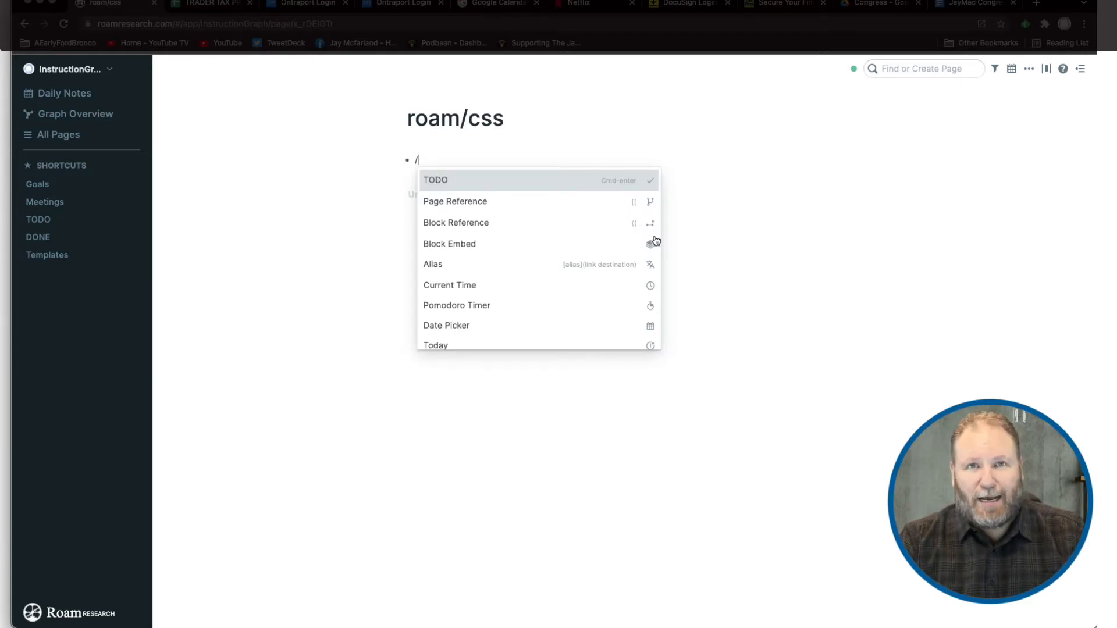
pyautogui.write('co')
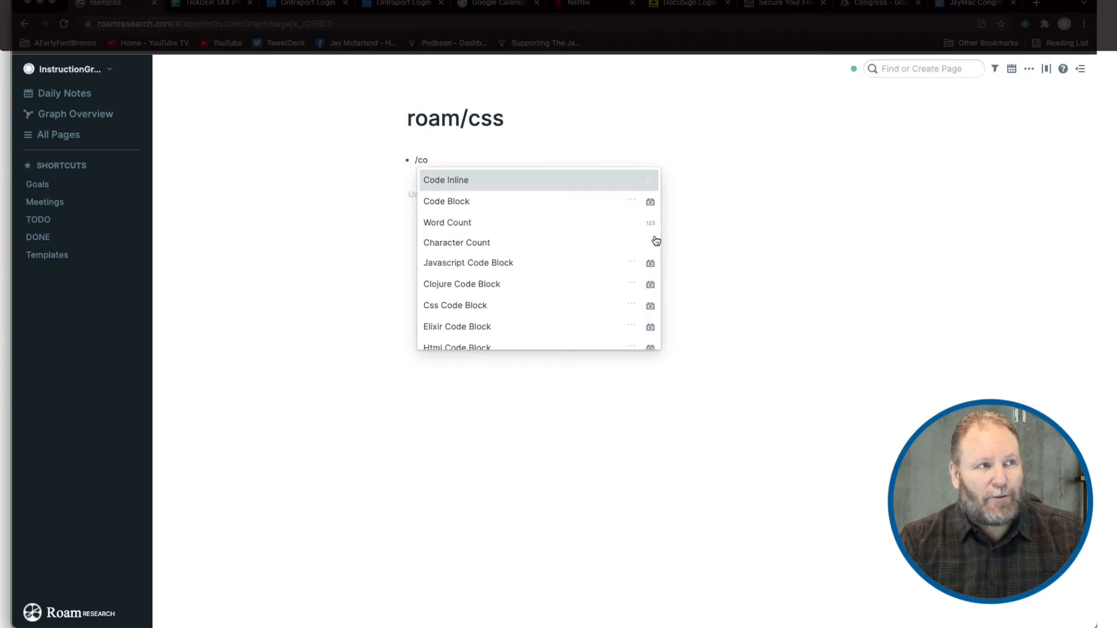
pyautogui.write('d')
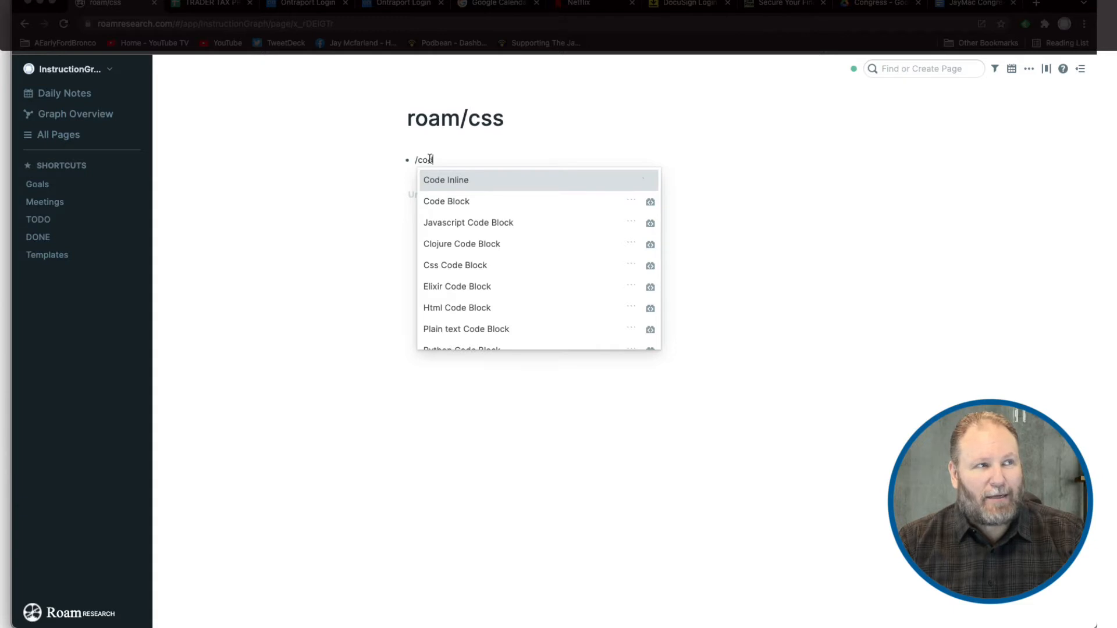
pyautogui.press('Down')
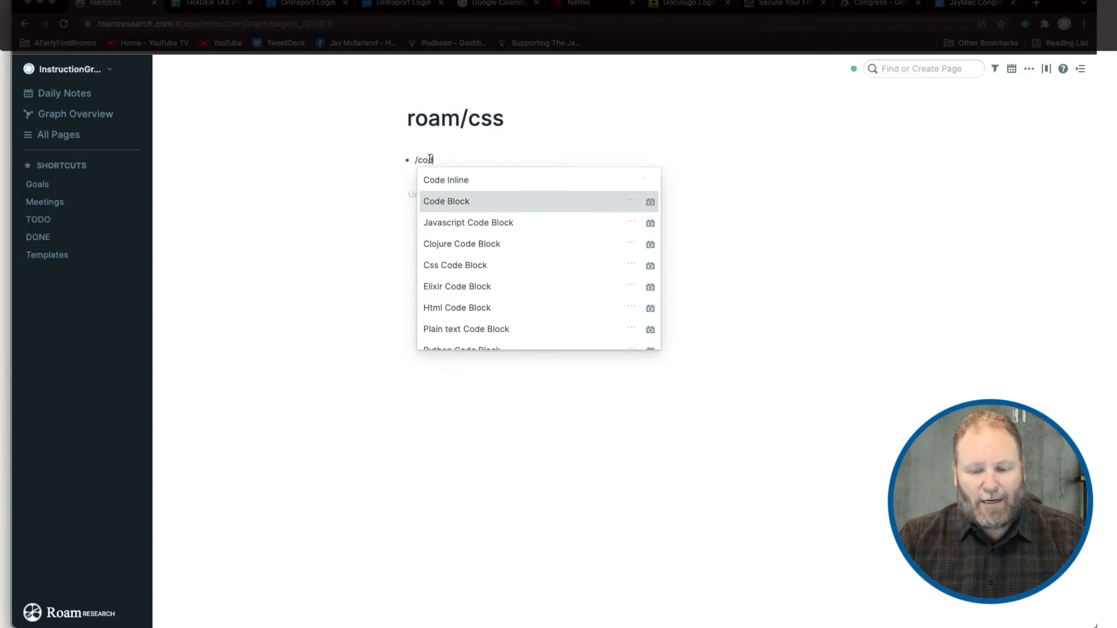
pyautogui.press('Return')
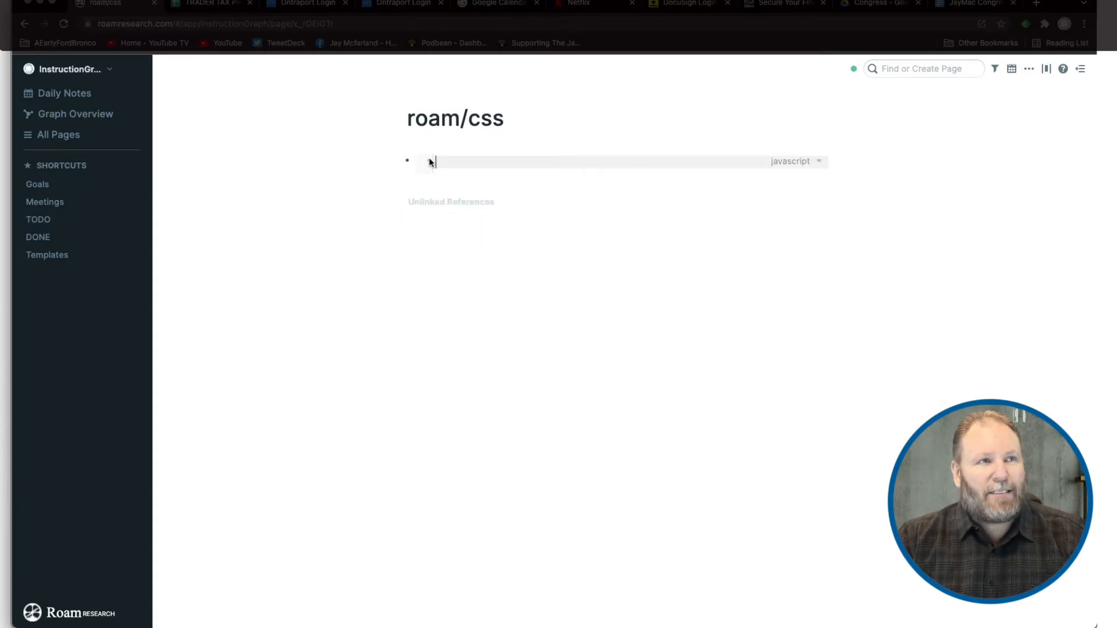
pyautogui.click(820, 166)
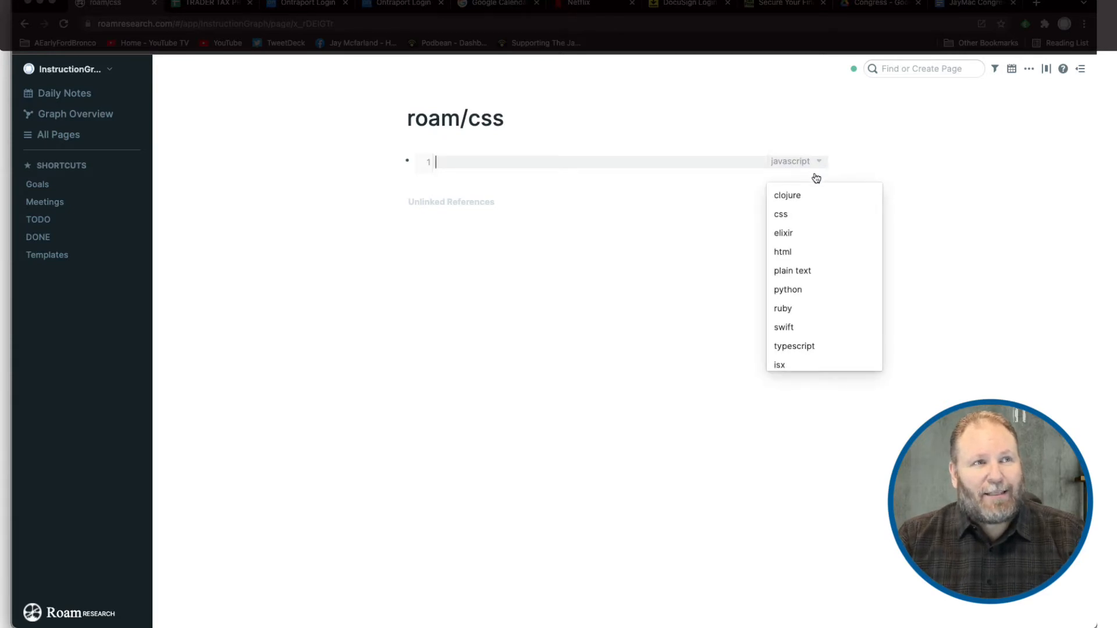
pyautogui.click(808, 216)
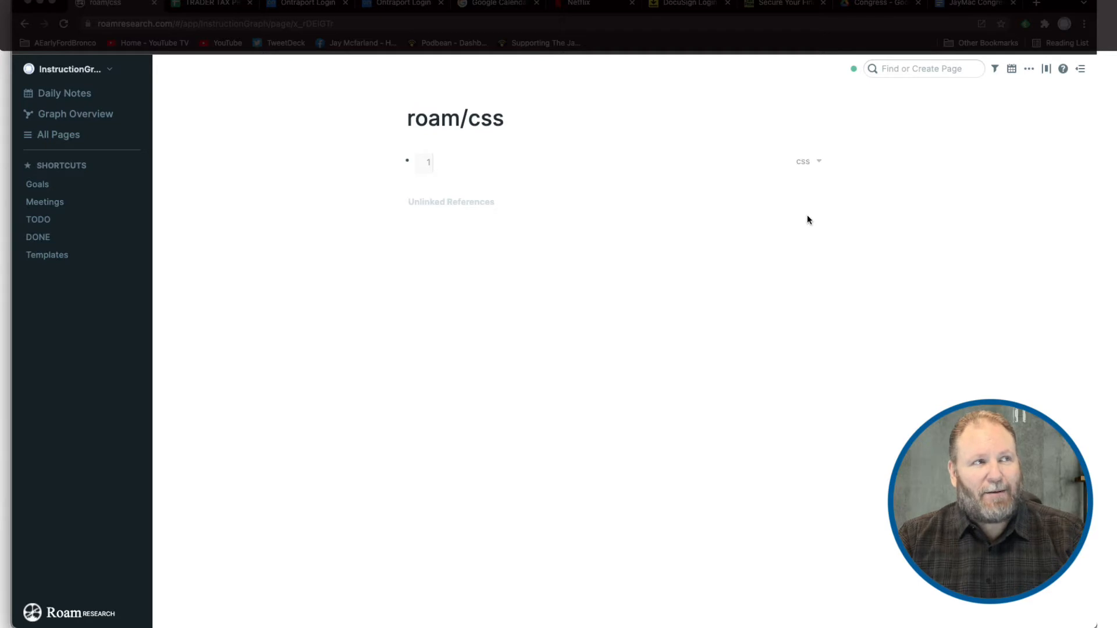
# - Paste the copied .rm-query-title rules into the empty css code block and leave the block
pyautogui.click(454, 165)
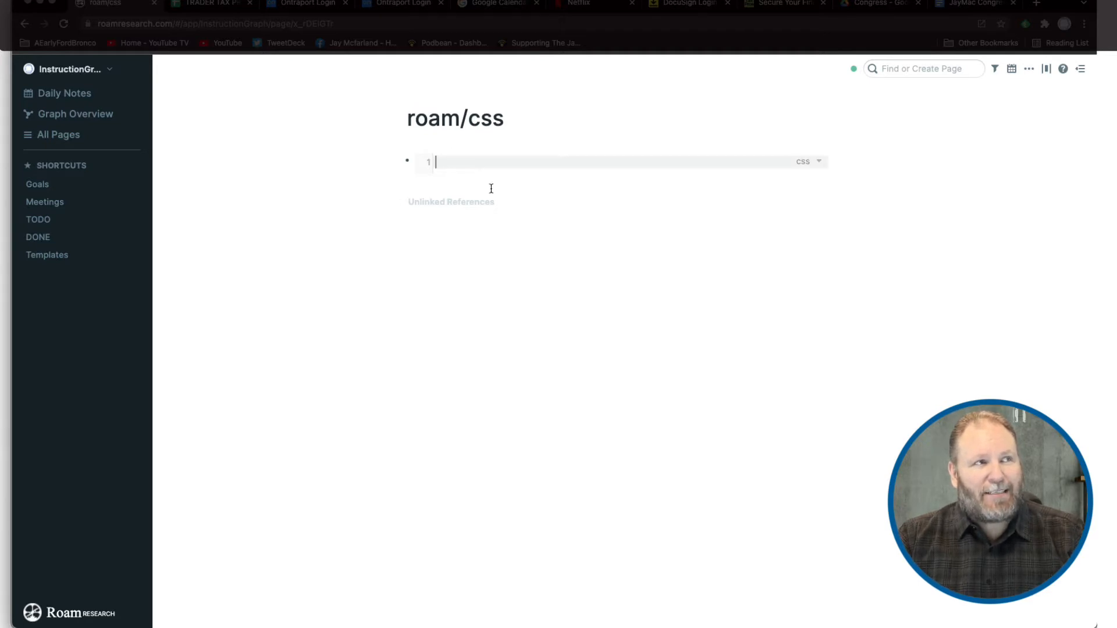
pyautogui.press('super+v')
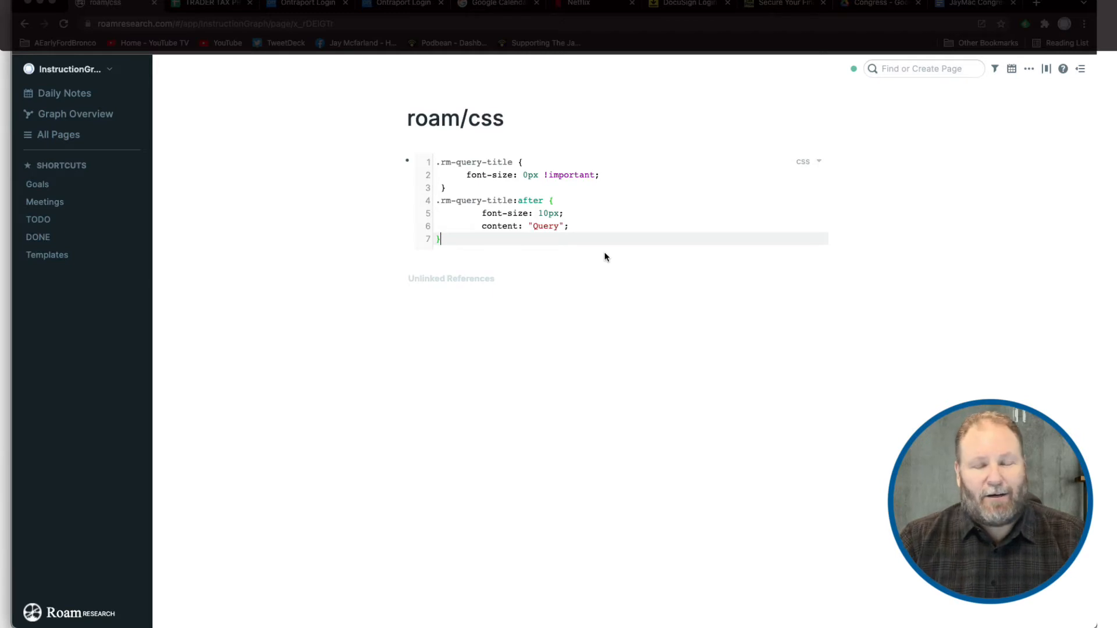
pyautogui.click(606, 267)
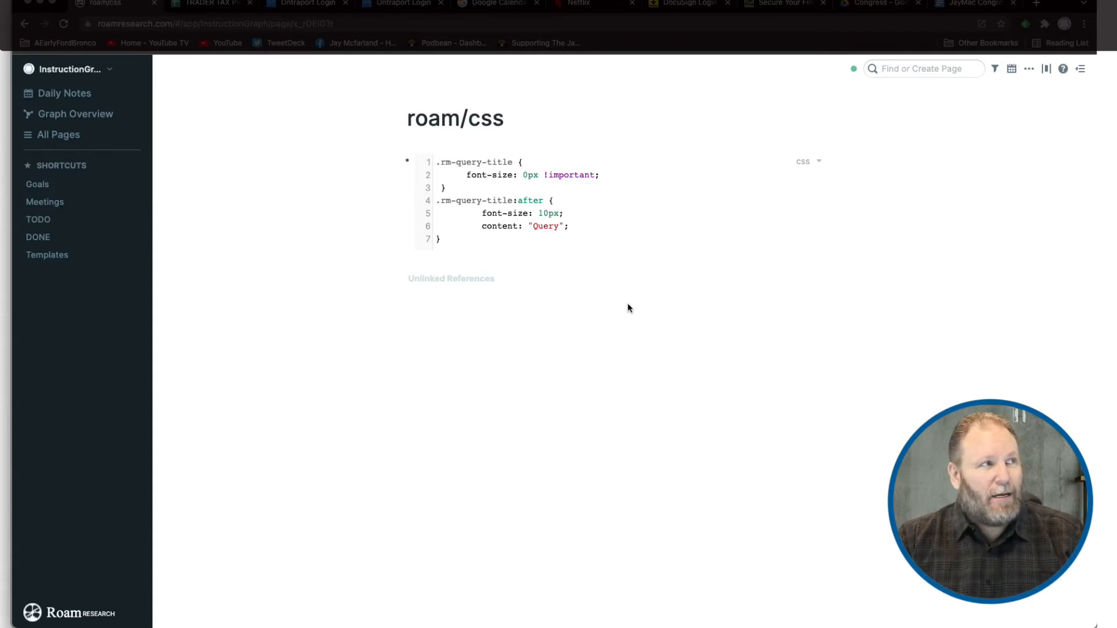
# - Open the TODO page and examine the Marketing query's display options and the October 16th, 2021 page it references
pyautogui.click(68, 95)
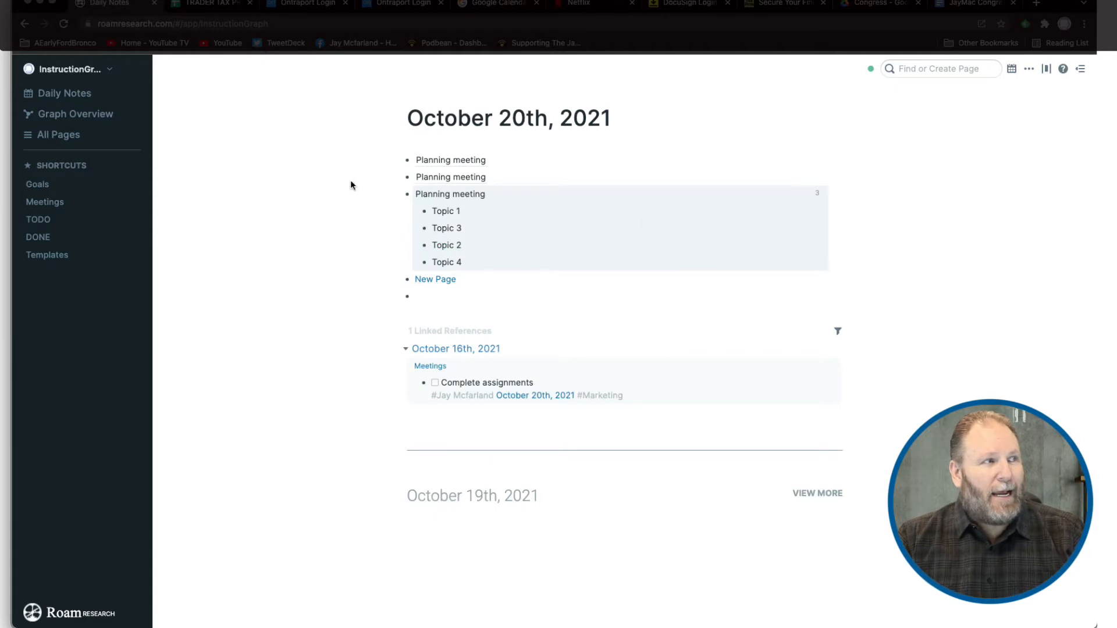
pyautogui.click(38, 220)
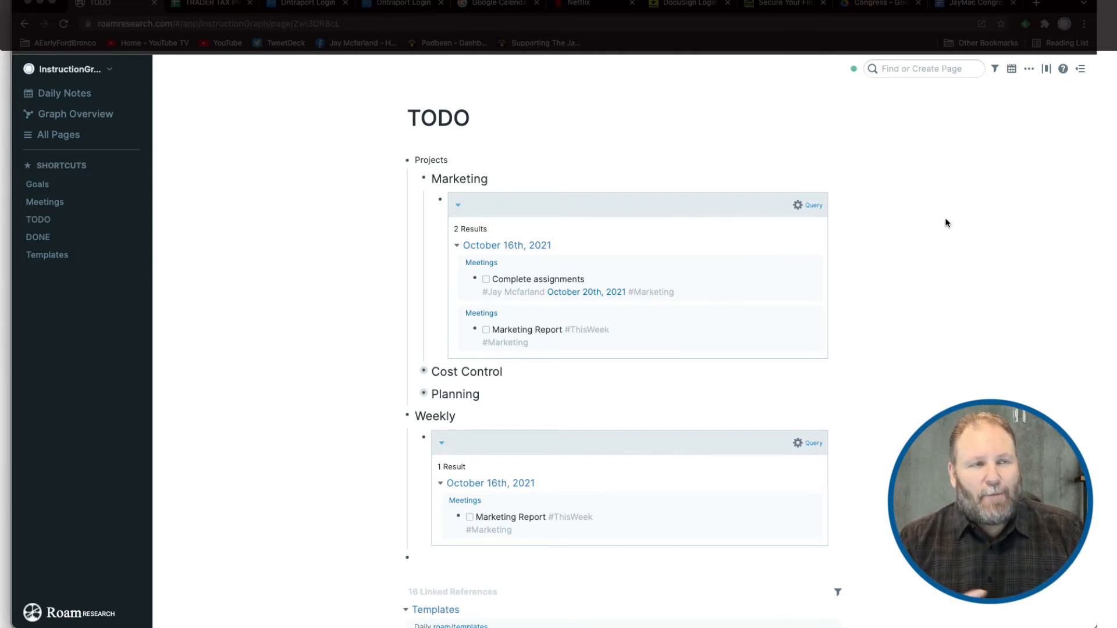
pyautogui.click(799, 207)
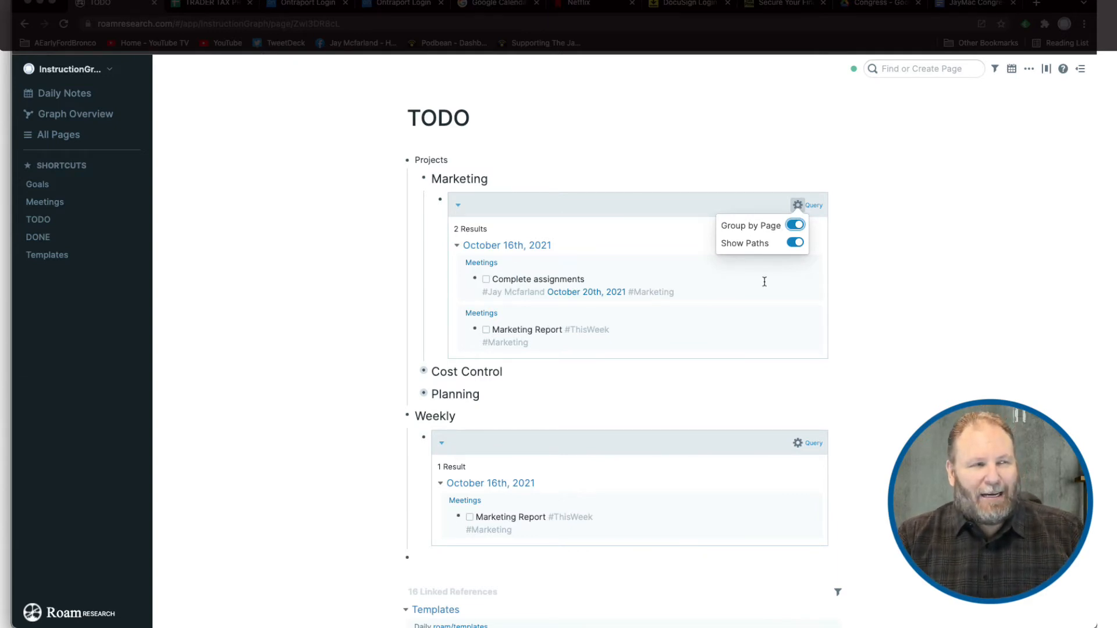
pyautogui.click(515, 247)
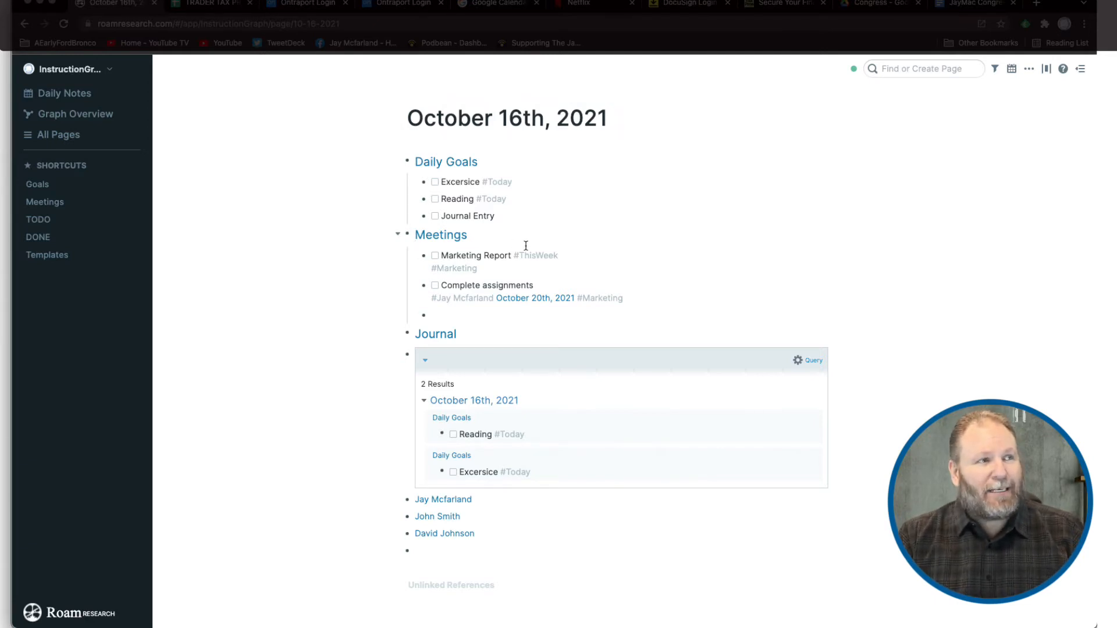
pyautogui.click(25, 24)
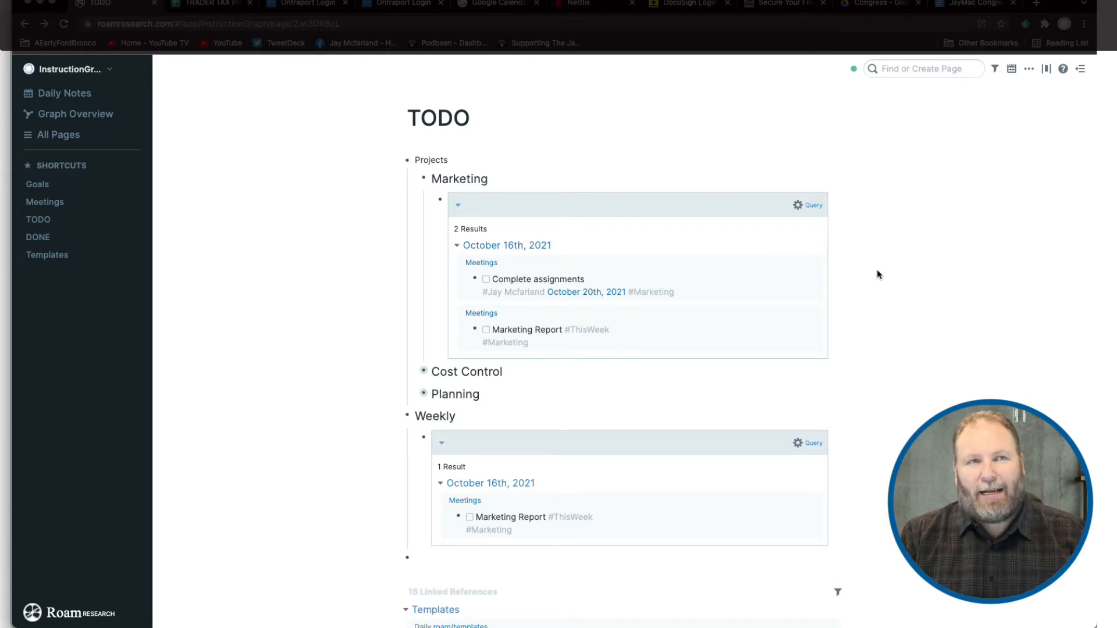
# - Switch Show Paths and Group by Page off and back on in turn for the Marketing query to compare the result layouts
pyautogui.click(797, 206)
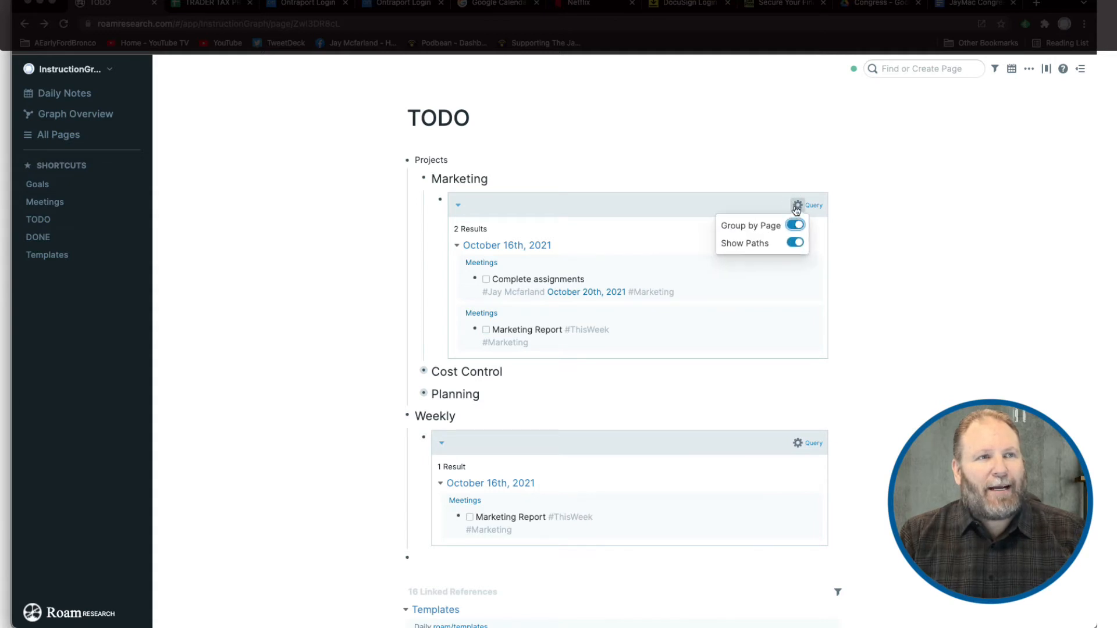
pyautogui.click(795, 243)
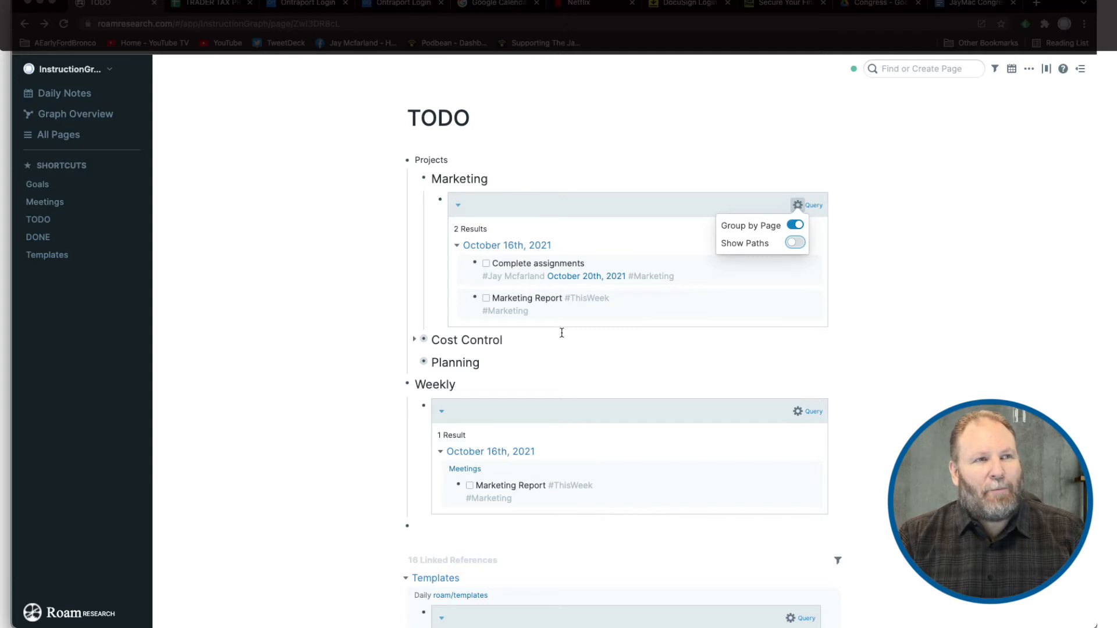
pyautogui.click(796, 244)
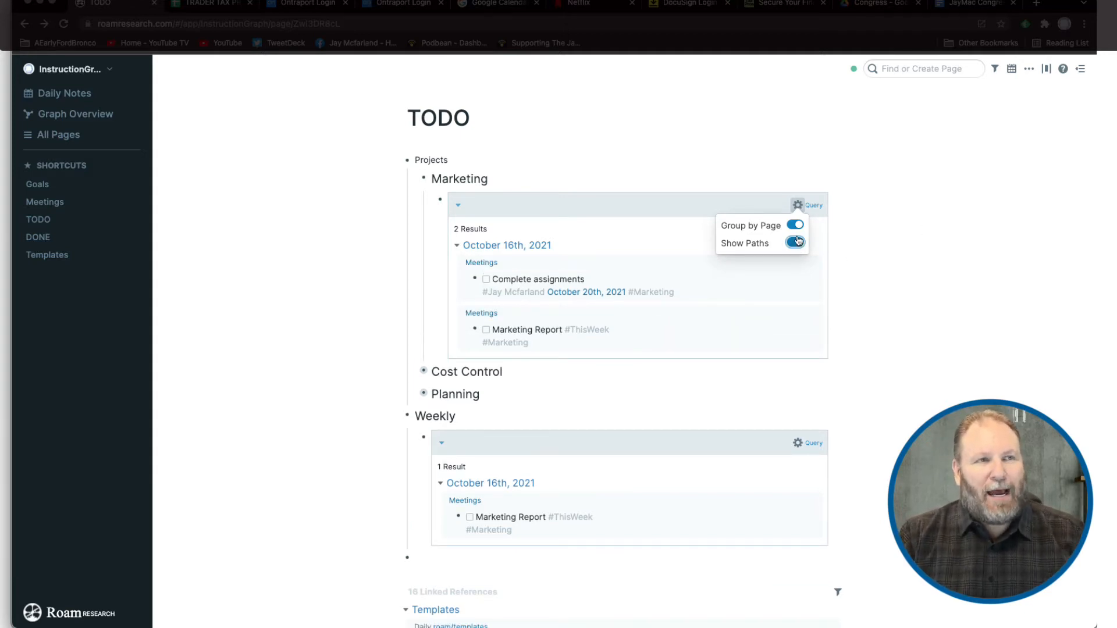
pyautogui.click(797, 227)
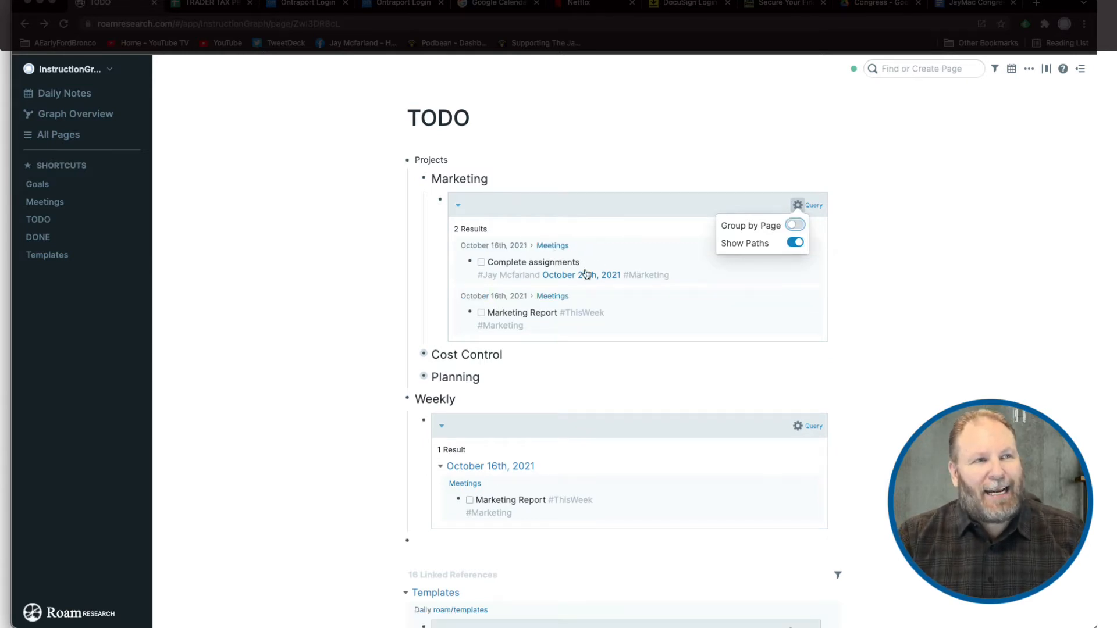
pyautogui.click(794, 225)
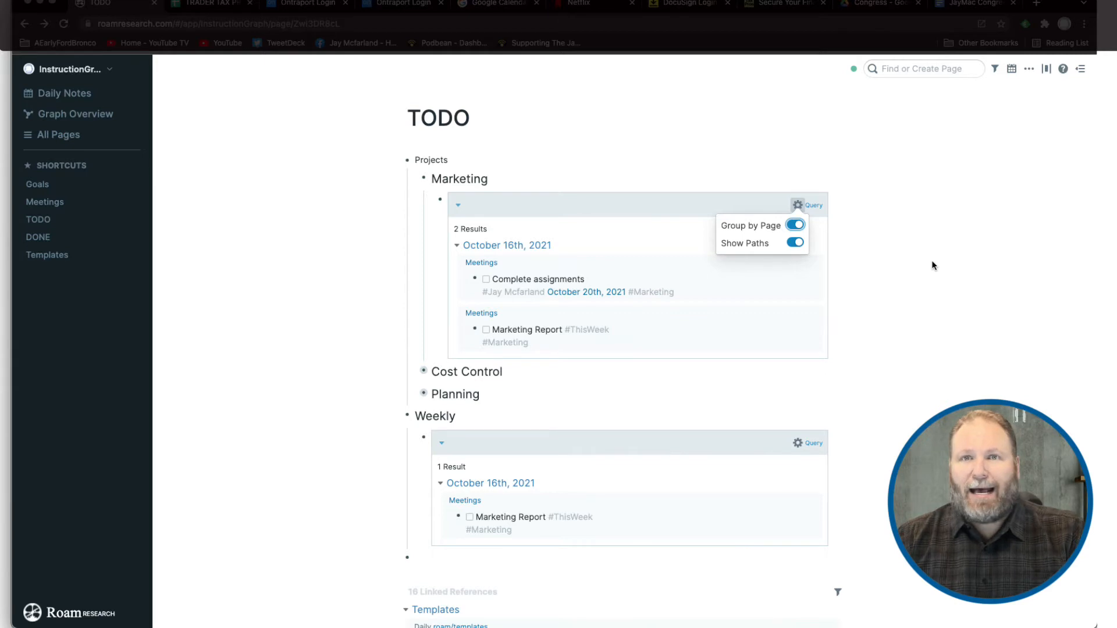
pyautogui.click(908, 280)
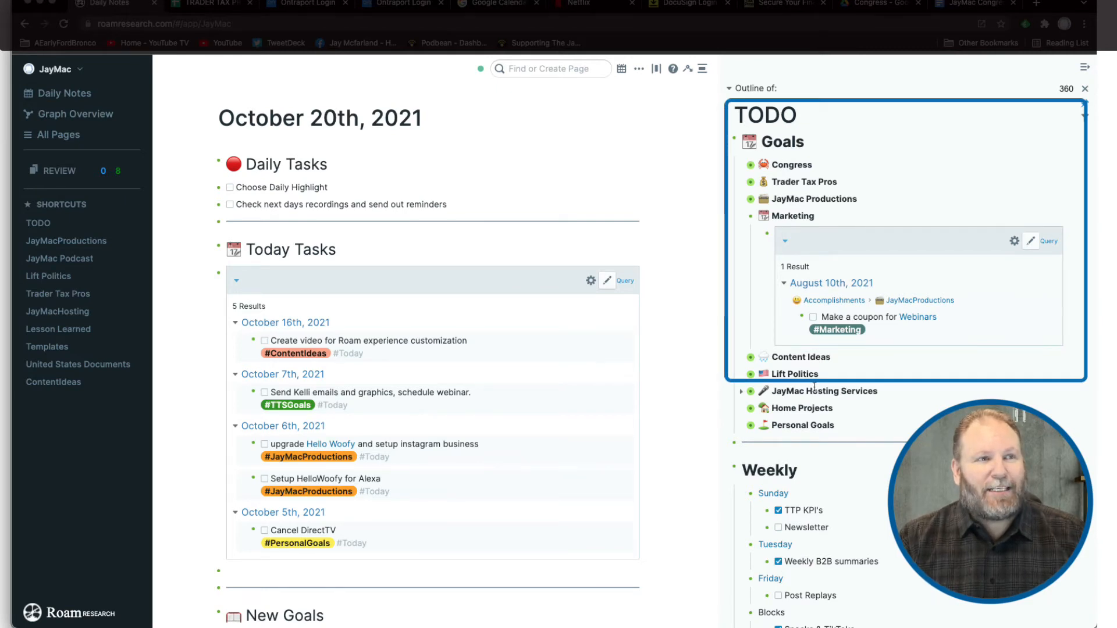
# - Expand the Lift Politics item under Goals in the JayMac graph's TODO outline, review its query results, and collapse it
pyautogui.click(741, 374)
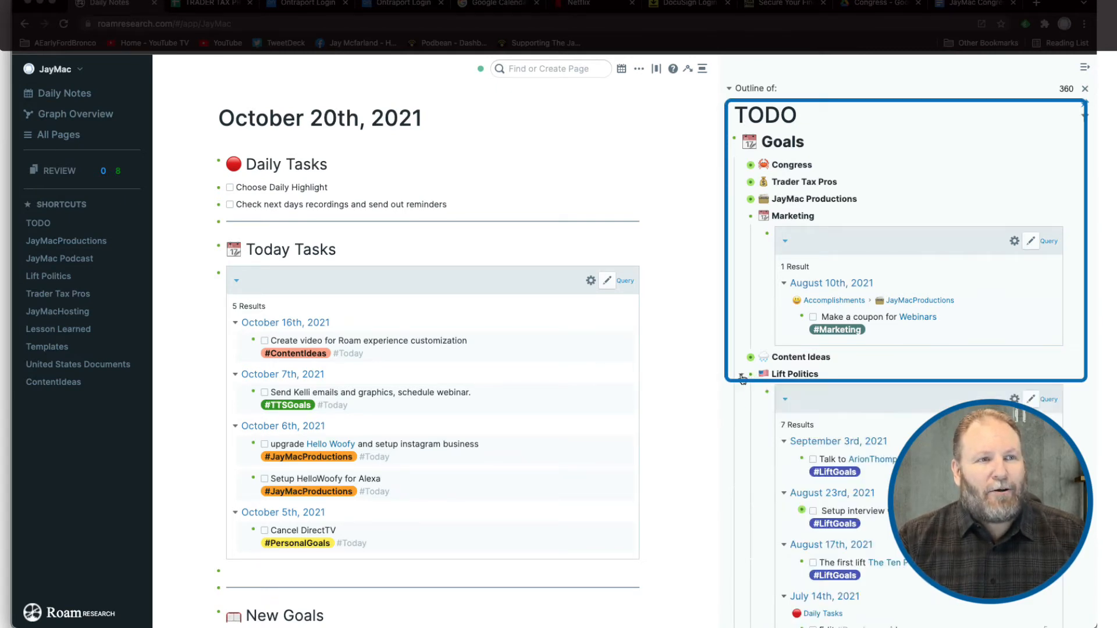
pyautogui.scroll(-4, 897, 262)
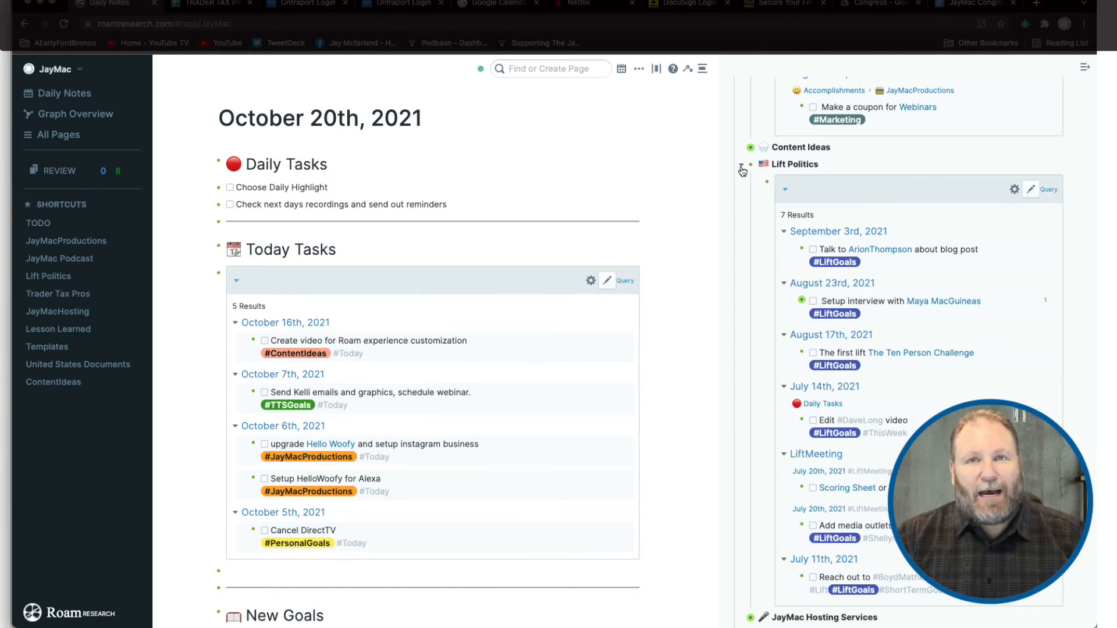
pyautogui.click(742, 167)
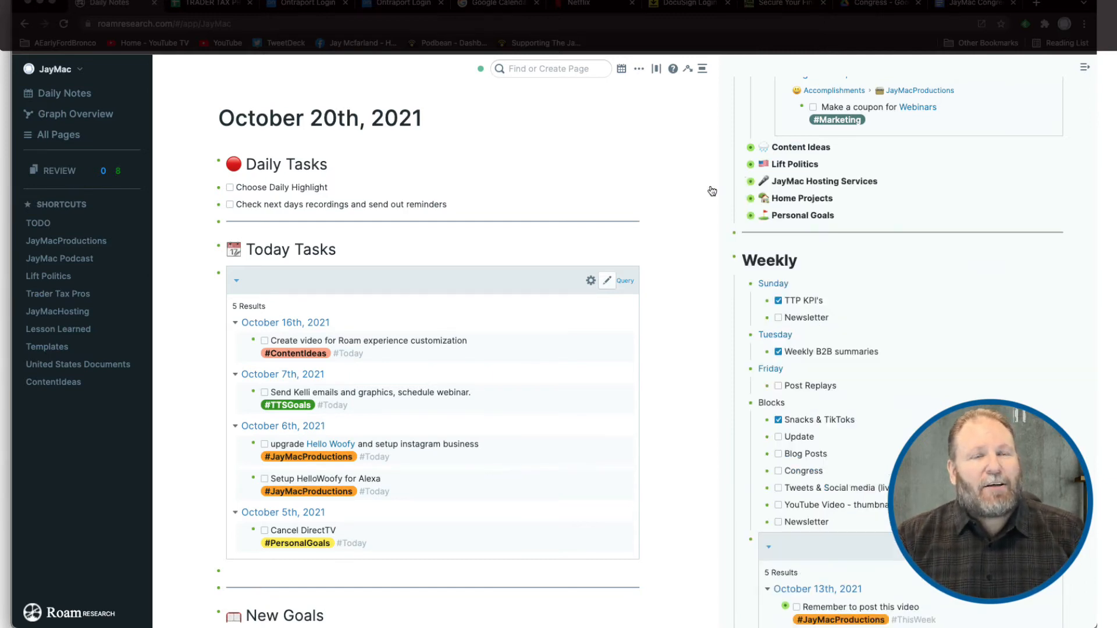
# - Find and open the roam/css page in the JayMac graph
pyautogui.click(551, 70)
pyautogui.write('roam')
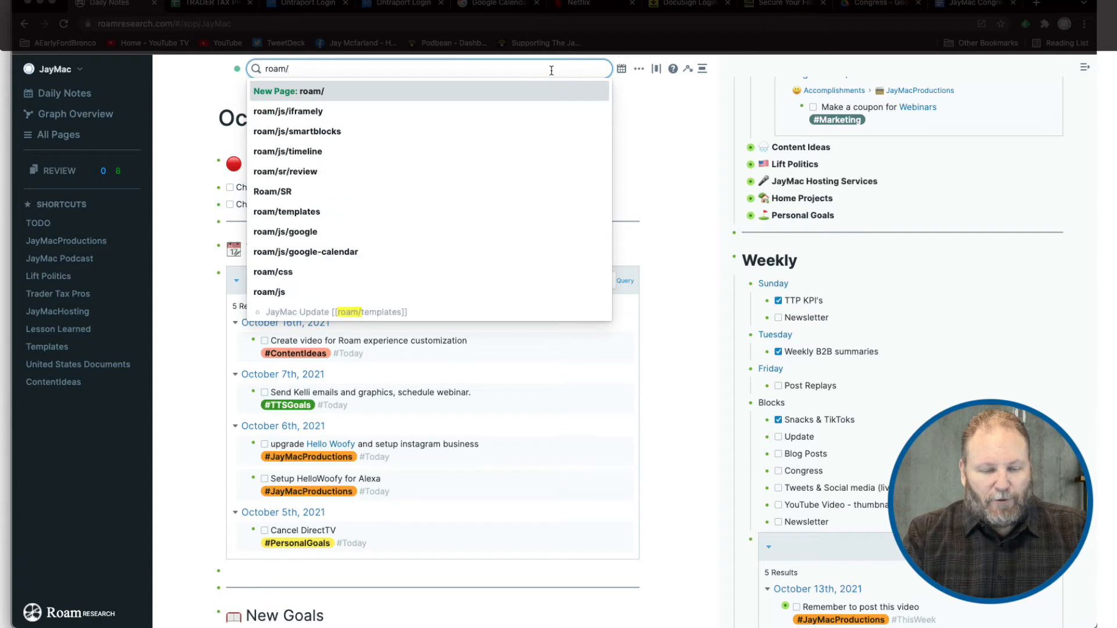
pyautogui.write('/css')
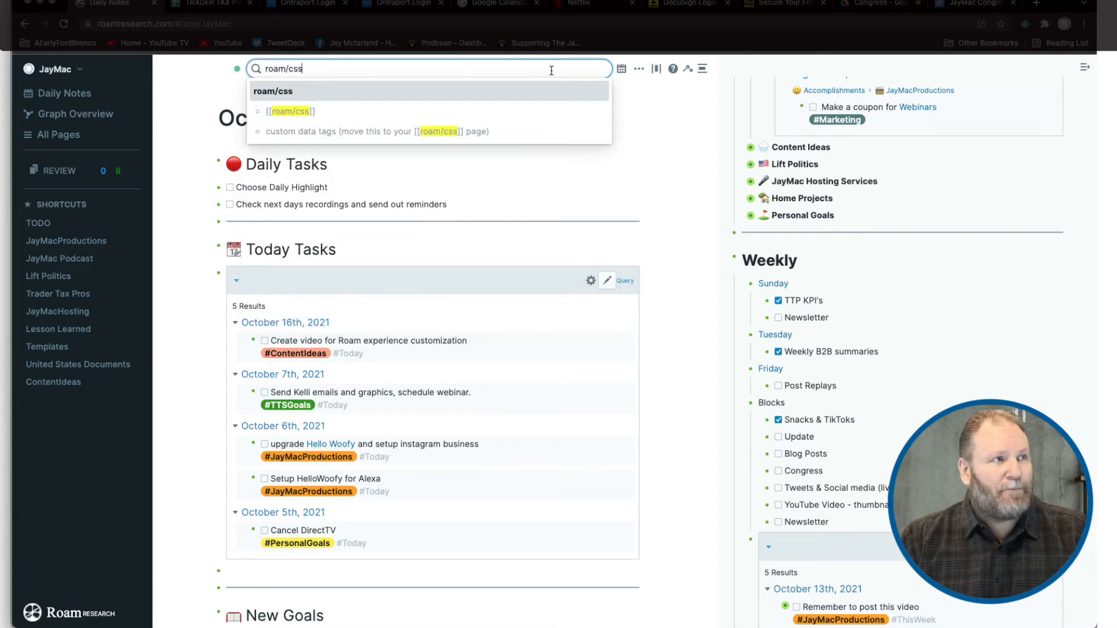
pyautogui.click(261, 95)
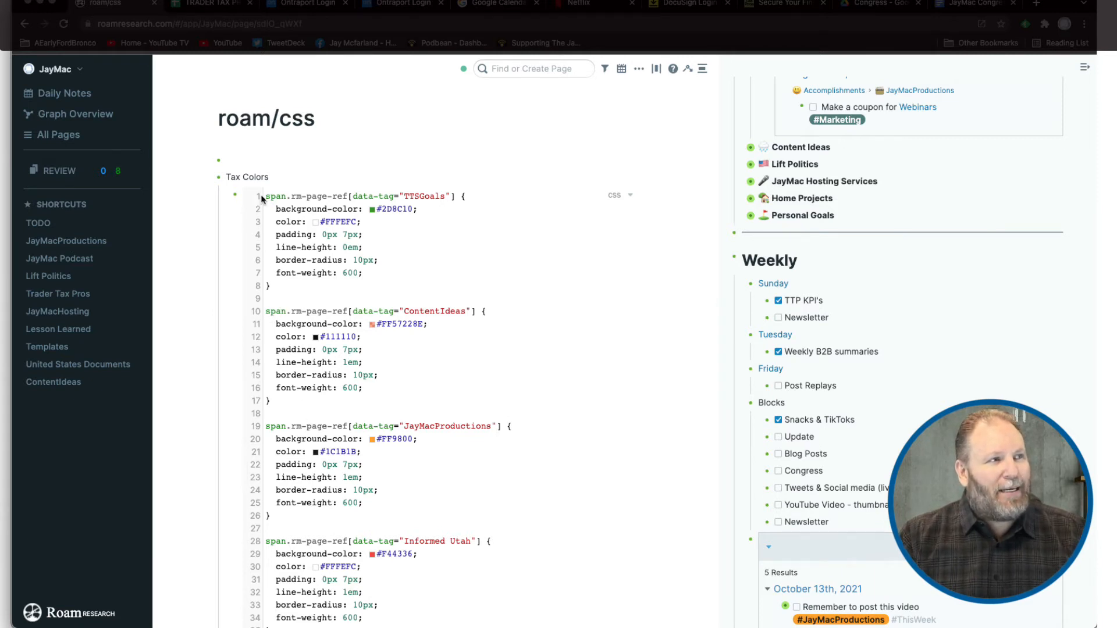
# - Examine the Tax Colors code block's rules and their data-tag names for TTSGoals, ContentIdeas and JayMacProductions
pyautogui.moveTo(262, 198); pyautogui.dragTo(289, 404)
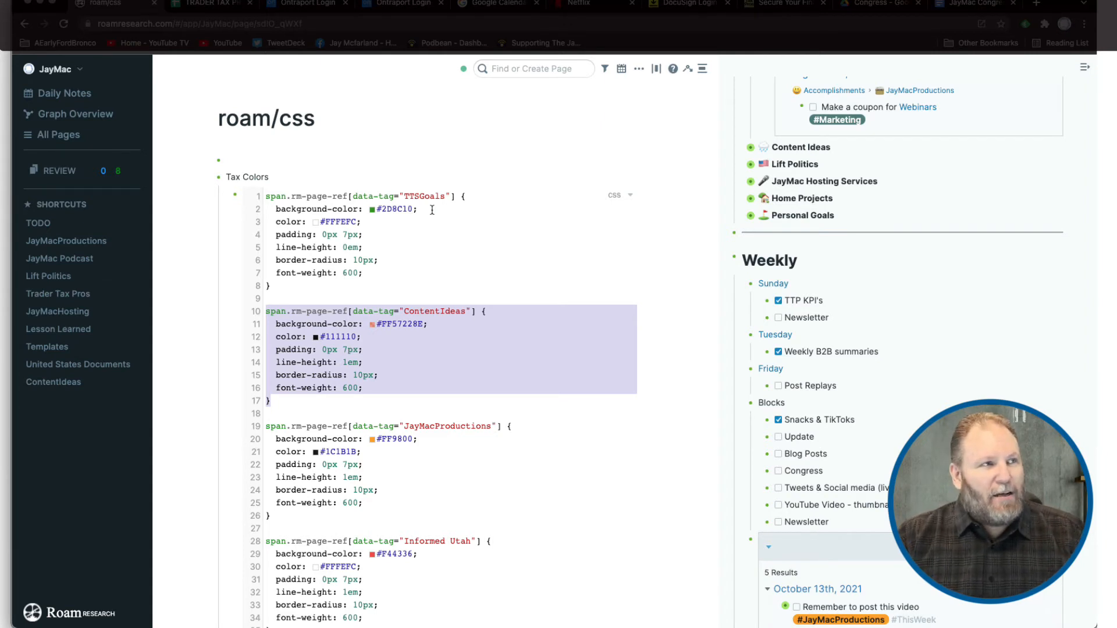
pyautogui.click(444, 198)
pyautogui.doubleClick(444, 198)
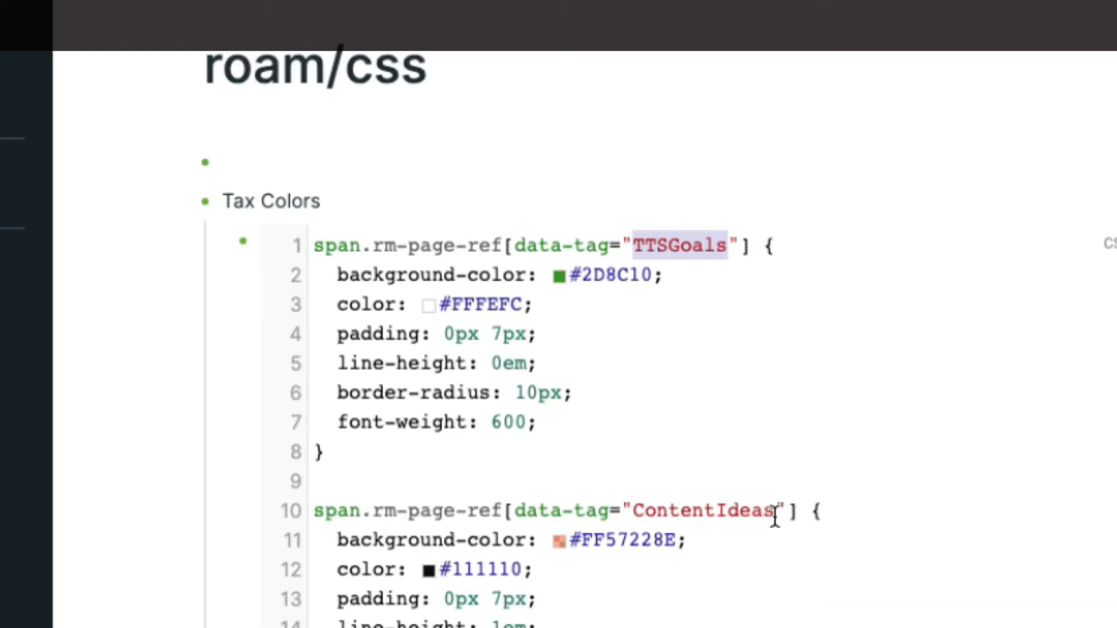
pyautogui.moveTo(777, 510); pyautogui.dragTo(633, 510)
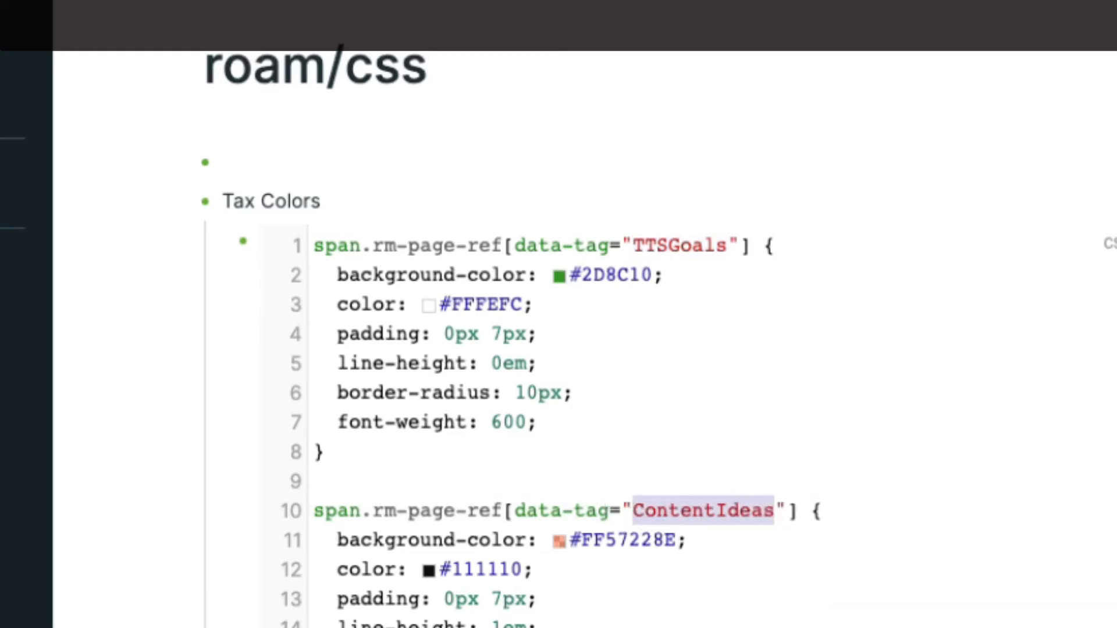
pyautogui.scroll(-5, 833, 518)
pyautogui.click(834, 518)
pyautogui.scroll(-5, 834, 518)
pyautogui.moveTo(836, 259); pyautogui.dragTo(633, 259)
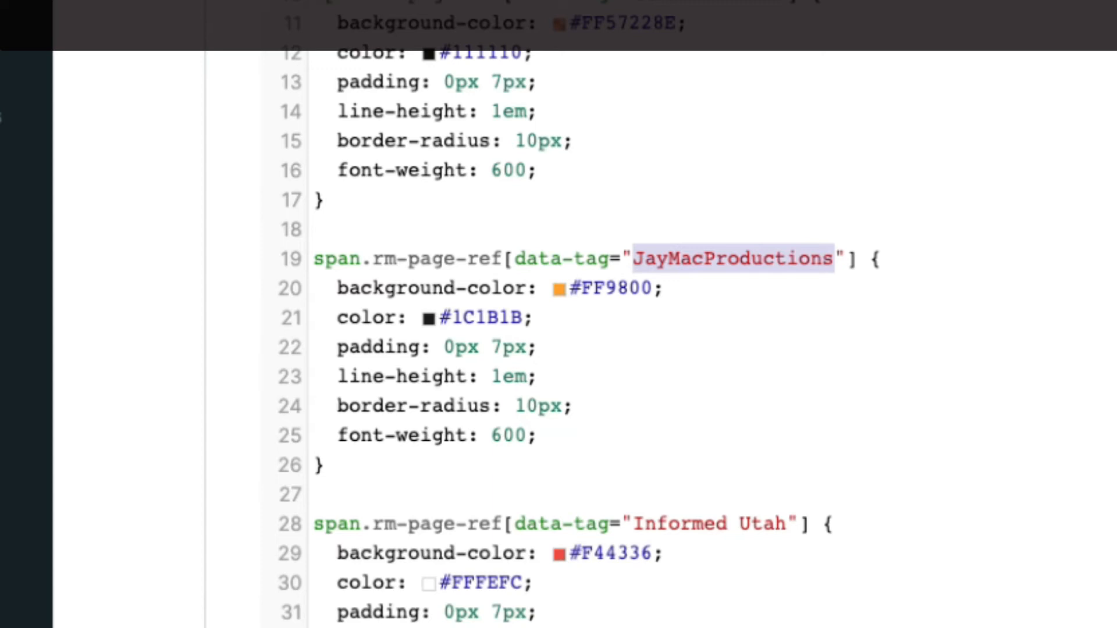
pyautogui.scroll(10, 581, 314)
# - Inspect the TTSGoals rule's tag name and view the color pickers for its background and text colors
pyautogui.doubleClick(636, 200)
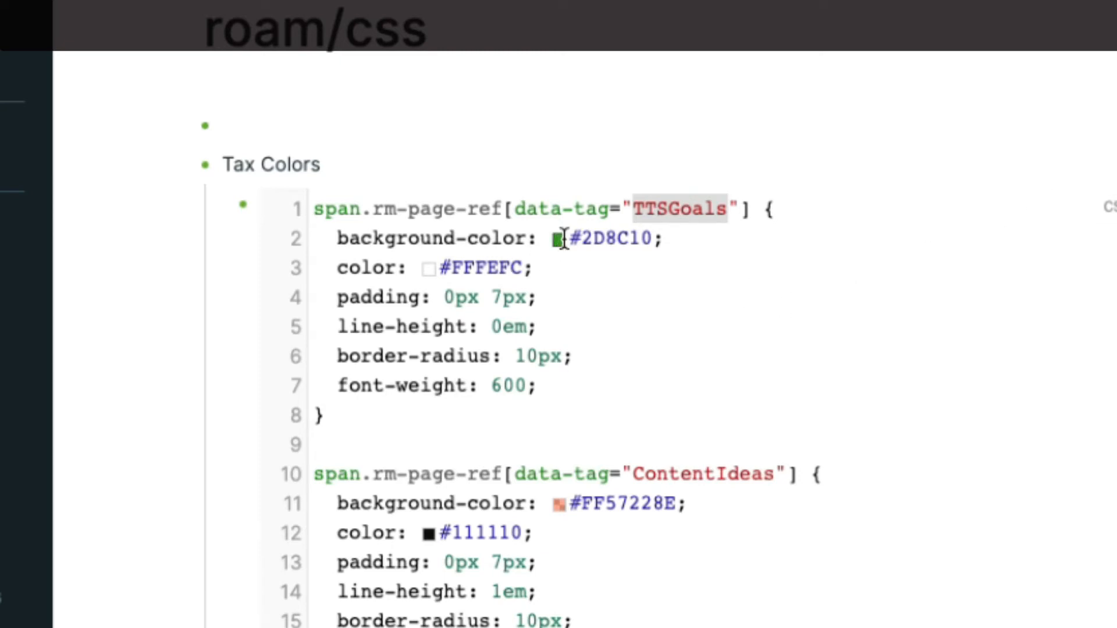
pyautogui.click(559, 239)
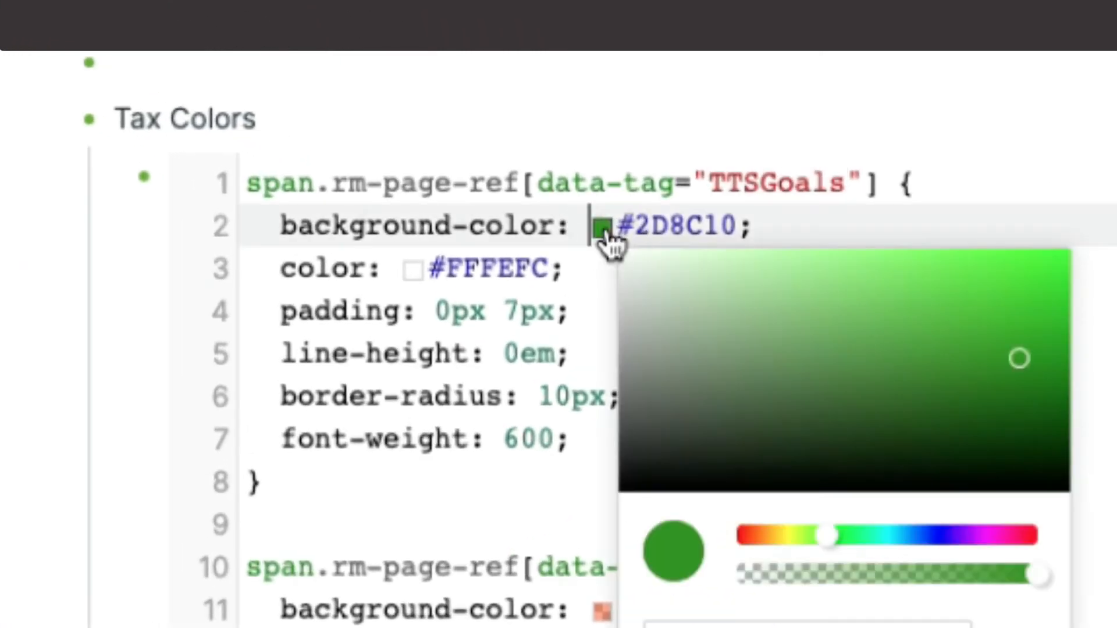
pyautogui.click(605, 241)
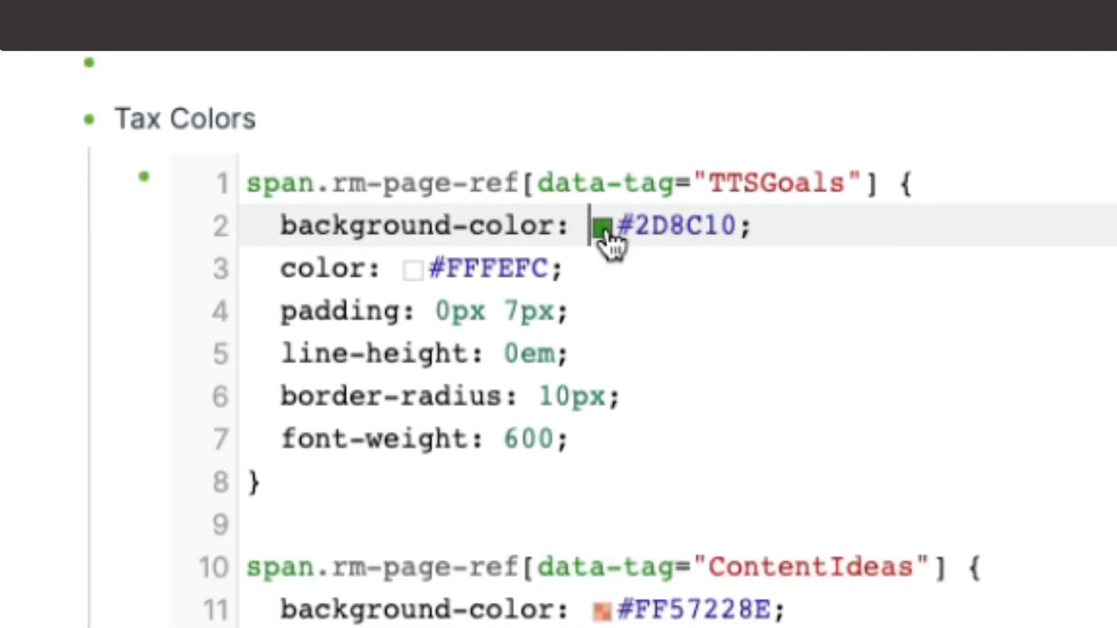
pyautogui.click(415, 273)
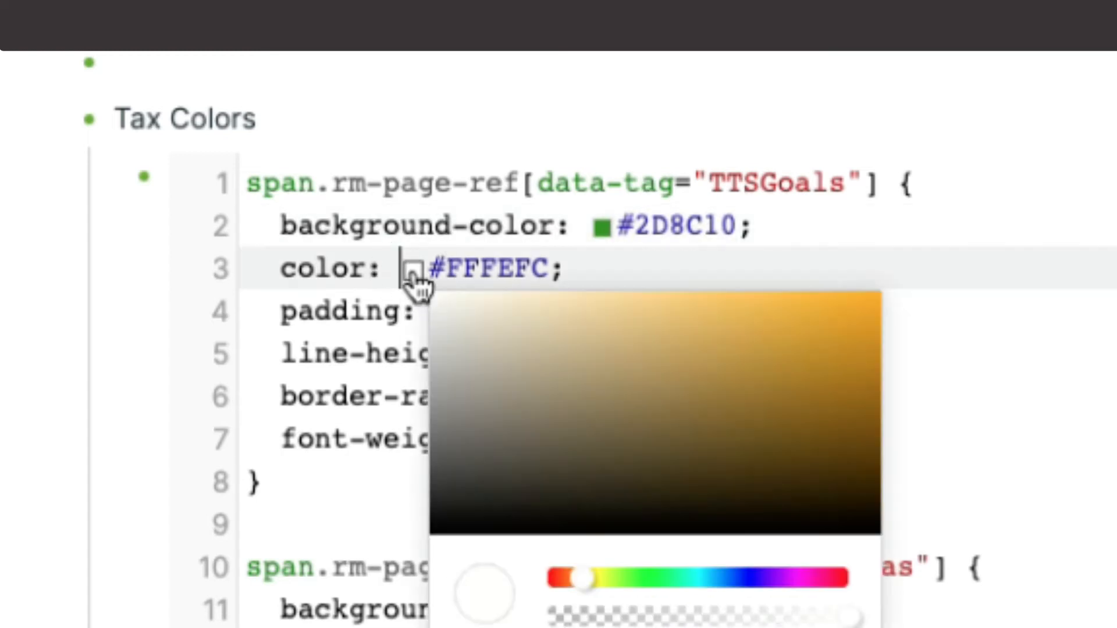
pyautogui.click(414, 273)
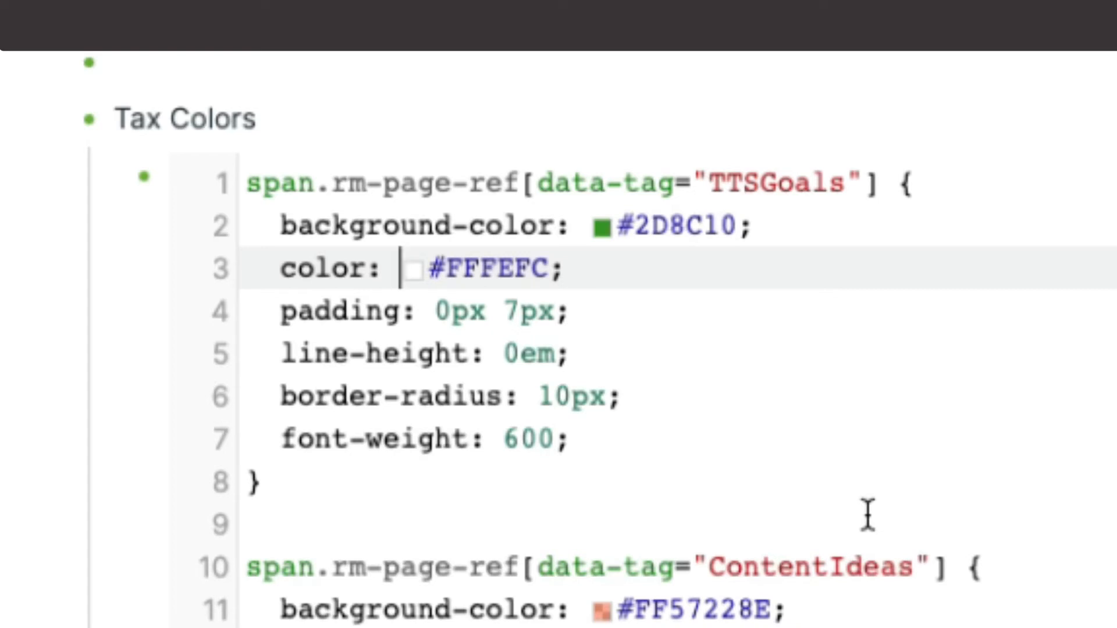
# - Copy the complete TTSGoals rule, then switch to the InstructionGraph graph and open its roam/css page
pyautogui.moveTo(272, 482); pyautogui.dragTo(245, 183)
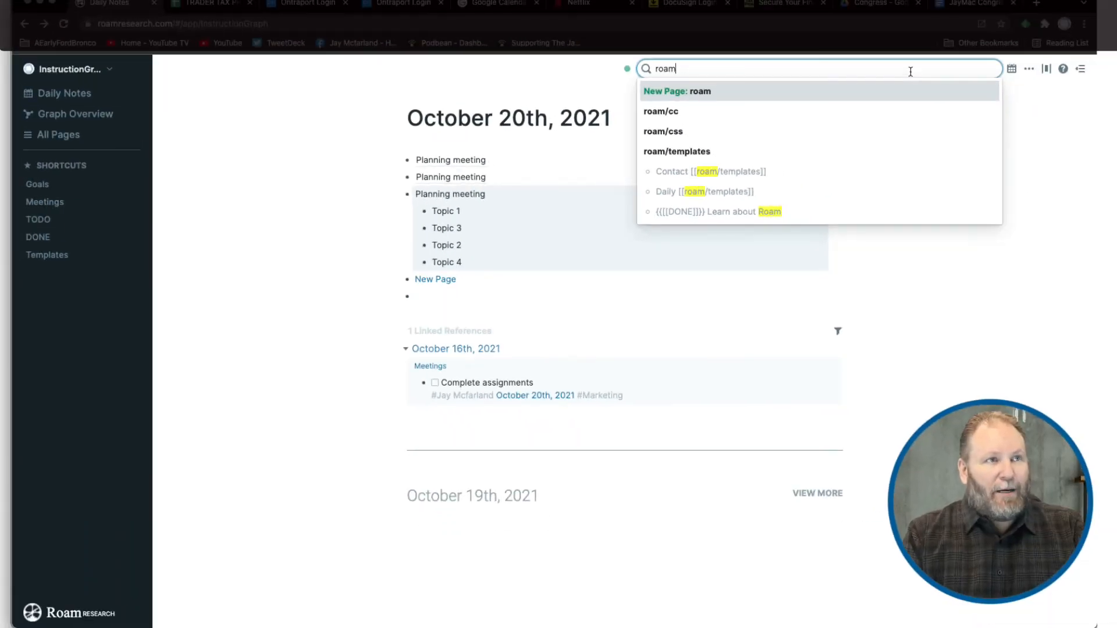
pyautogui.click(655, 134)
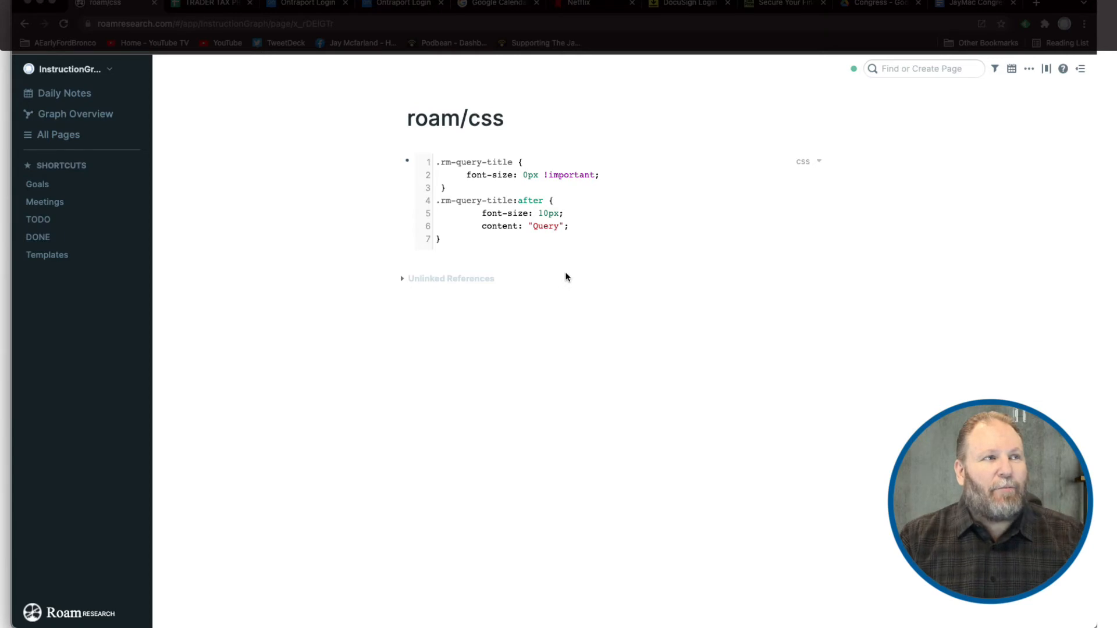
# - Paste the copied TTSGoals rule below the .rm-query-title:after rule, separated by a blank line
pyautogui.click(467, 242)
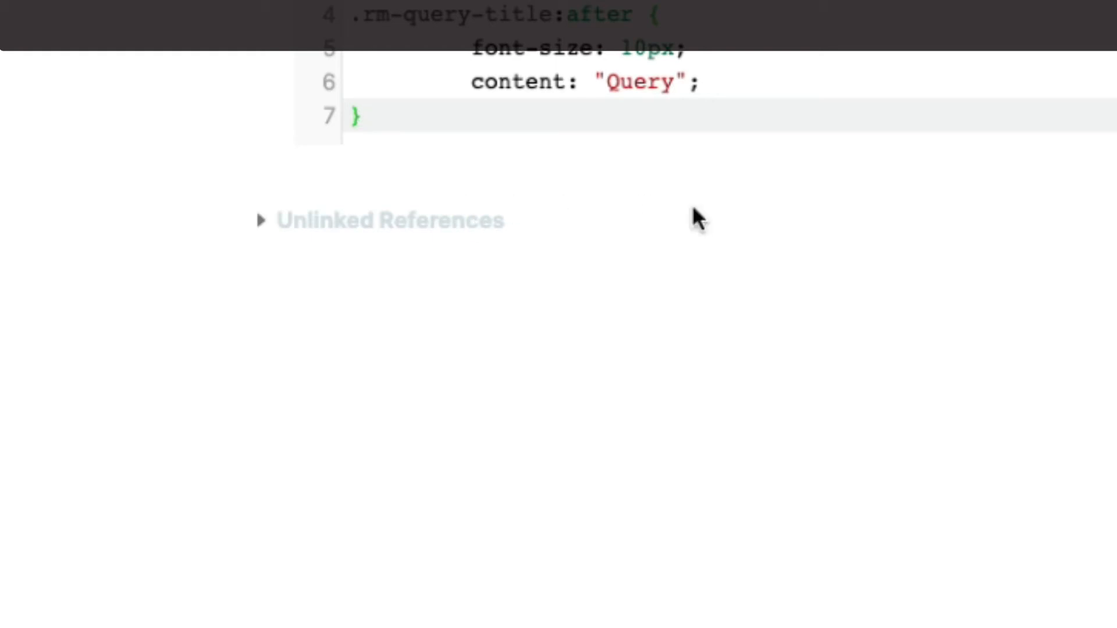
pyautogui.press('Return')
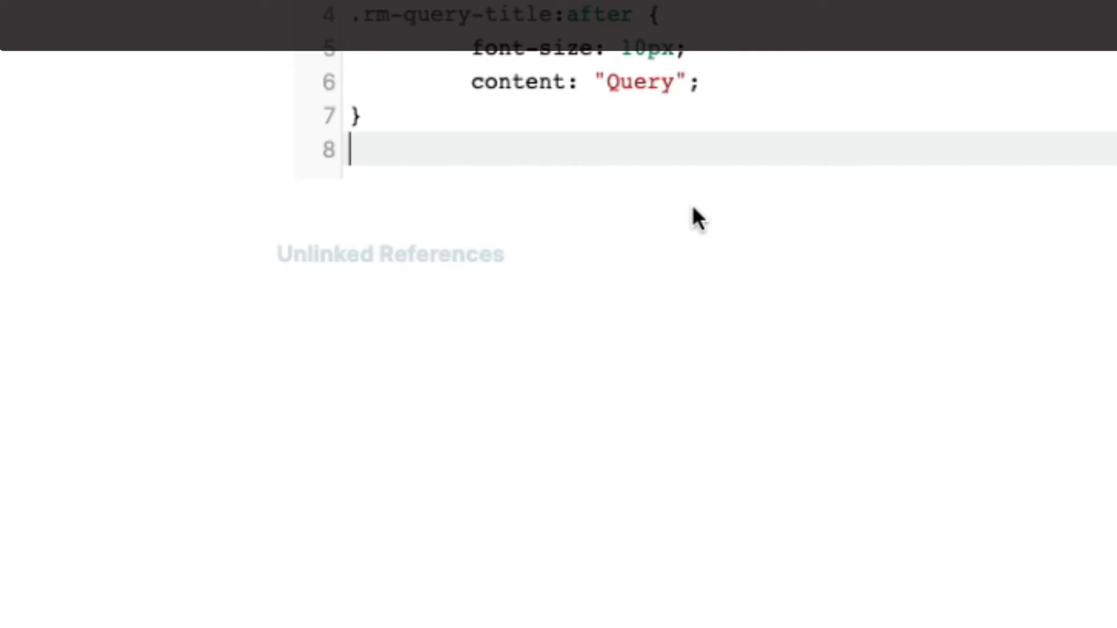
pyautogui.press('Return')
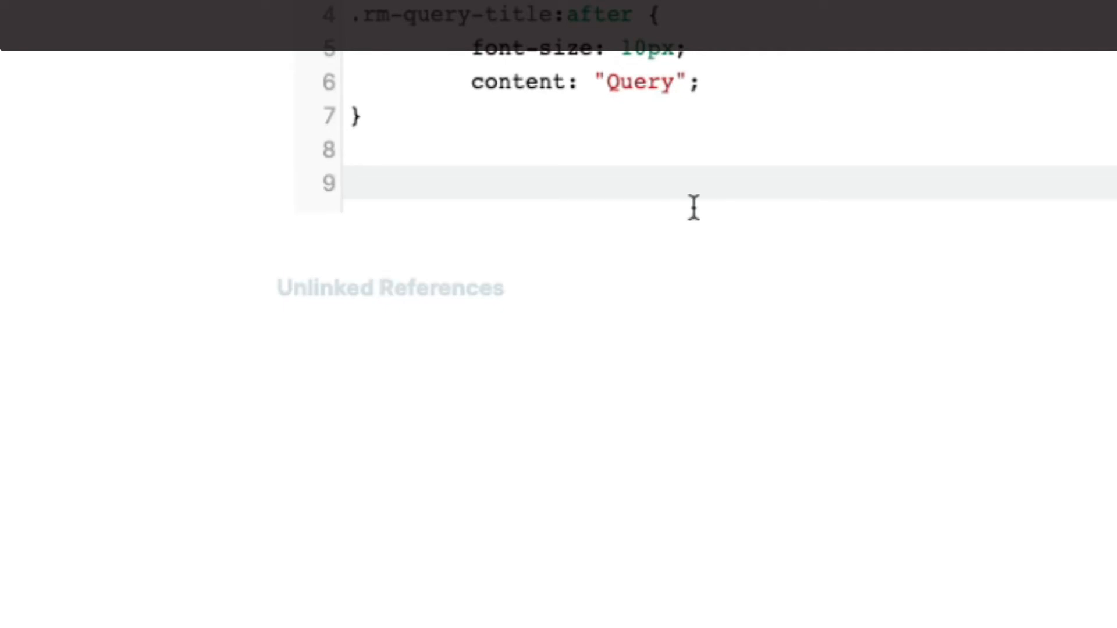
pyautogui.write('span.rm-page-ref[data-tag="TTSGoals"] {   background-color: #2D9C10;   color: #FFFEFC;   padding: 0px 7px;   line-height: 0em;   border-radius: 10px;   font-weight: 600; }')
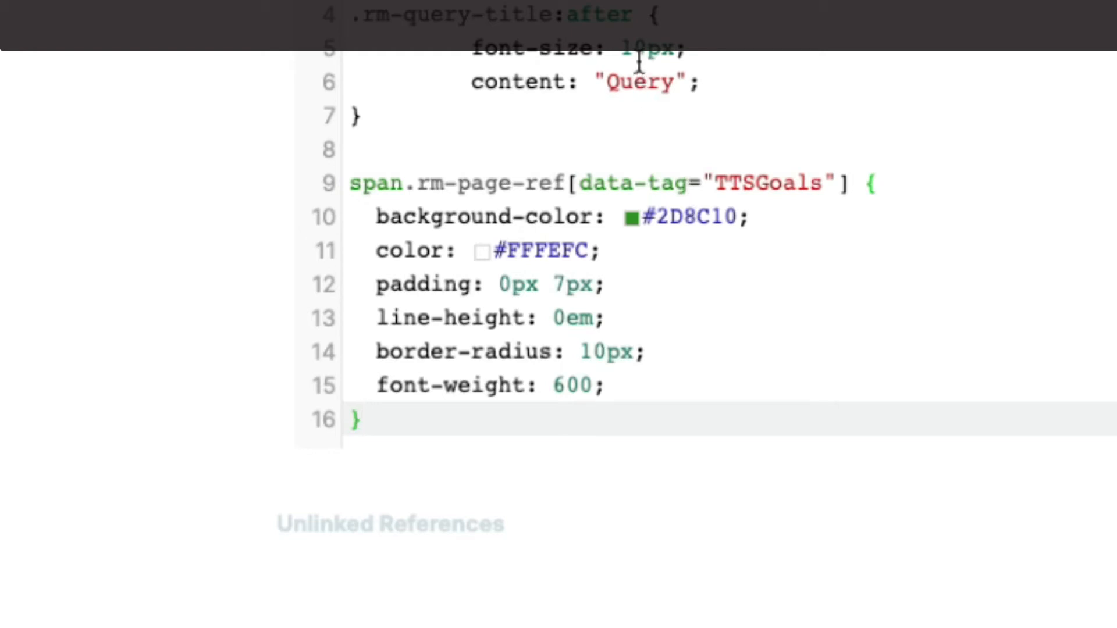
# - Check the Daily Notes, return to roam/css, and change the pasted rule's data-tag to Marketing
pyautogui.click(43, 94)
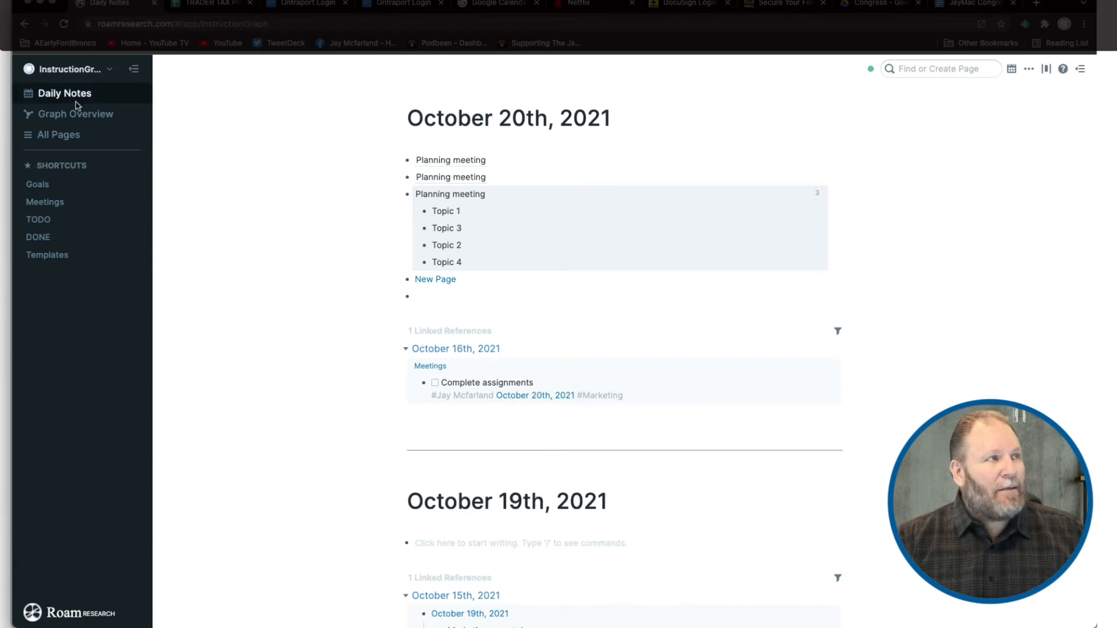
pyautogui.click(26, 24)
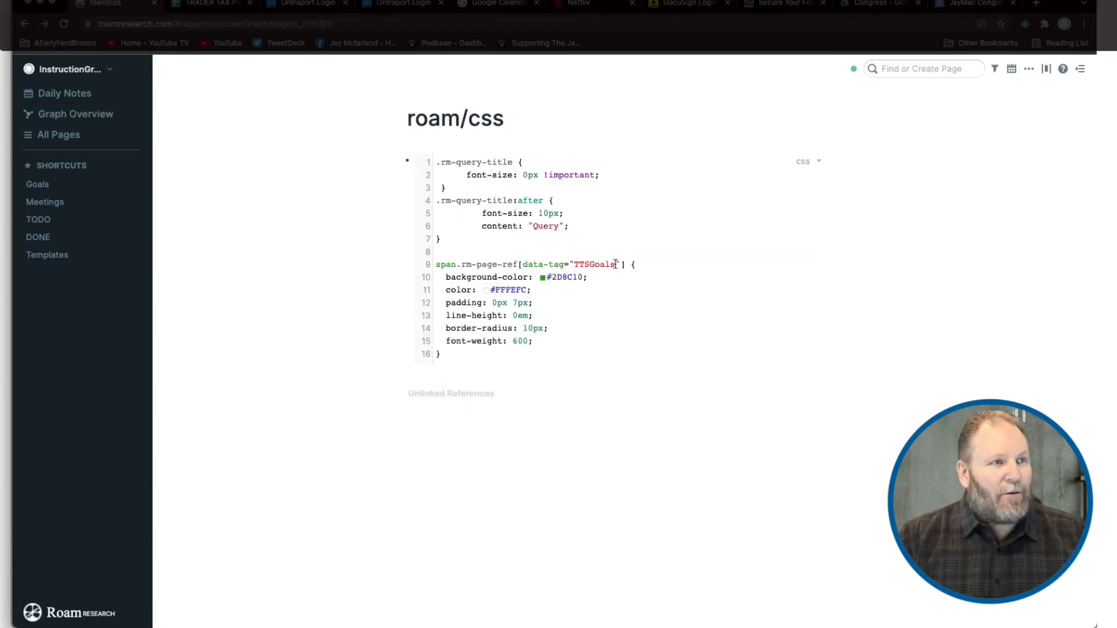
pyautogui.moveTo(616, 264); pyautogui.dragTo(580, 266)
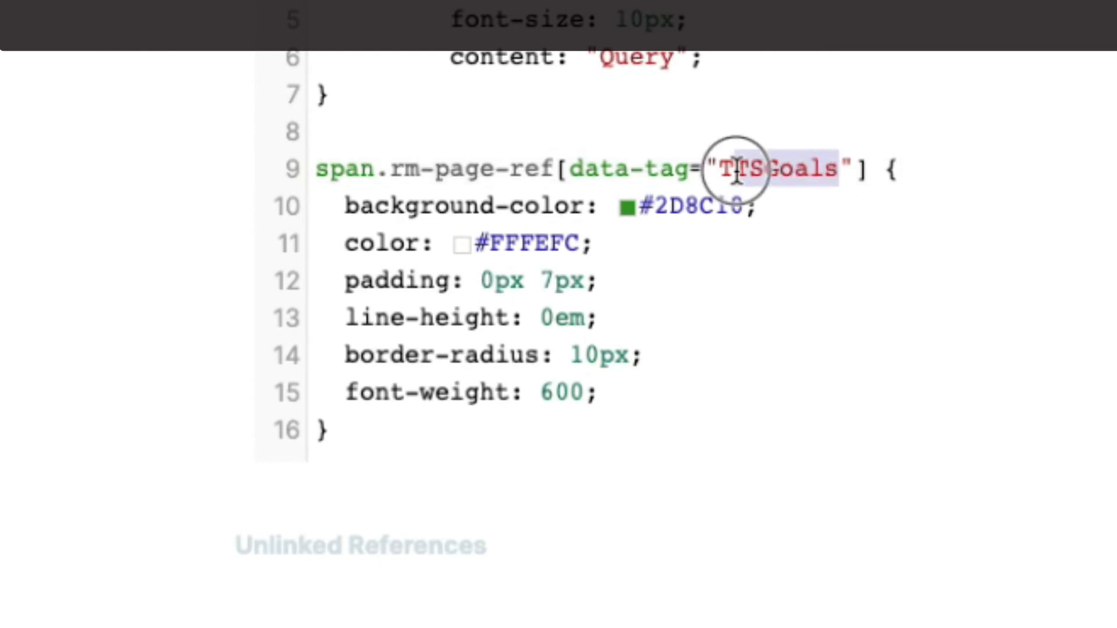
pyautogui.moveTo(737, 173); pyautogui.dragTo(717, 168)
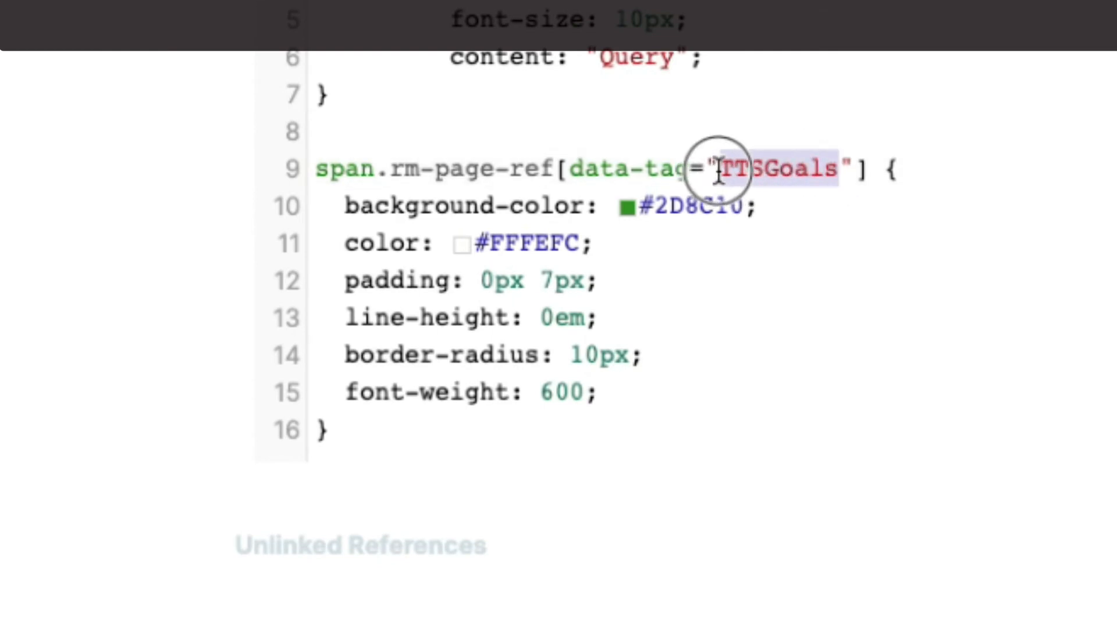
pyautogui.write('Marketing')
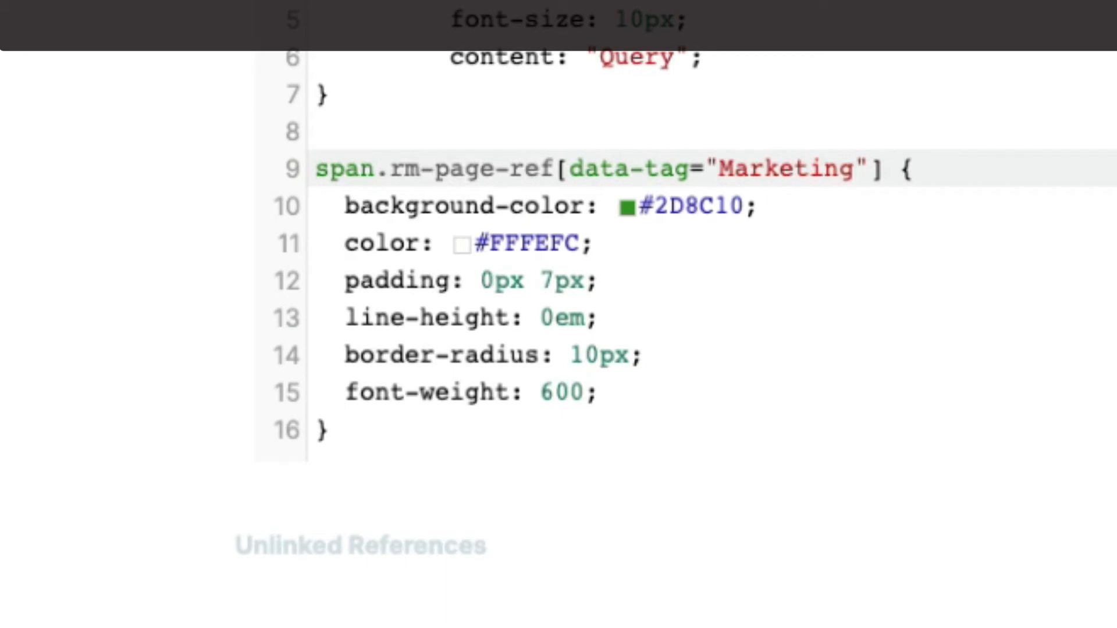
# - View the color picker for the Marketing rule's background color and close it without choosing another color
pyautogui.click(786, 217)
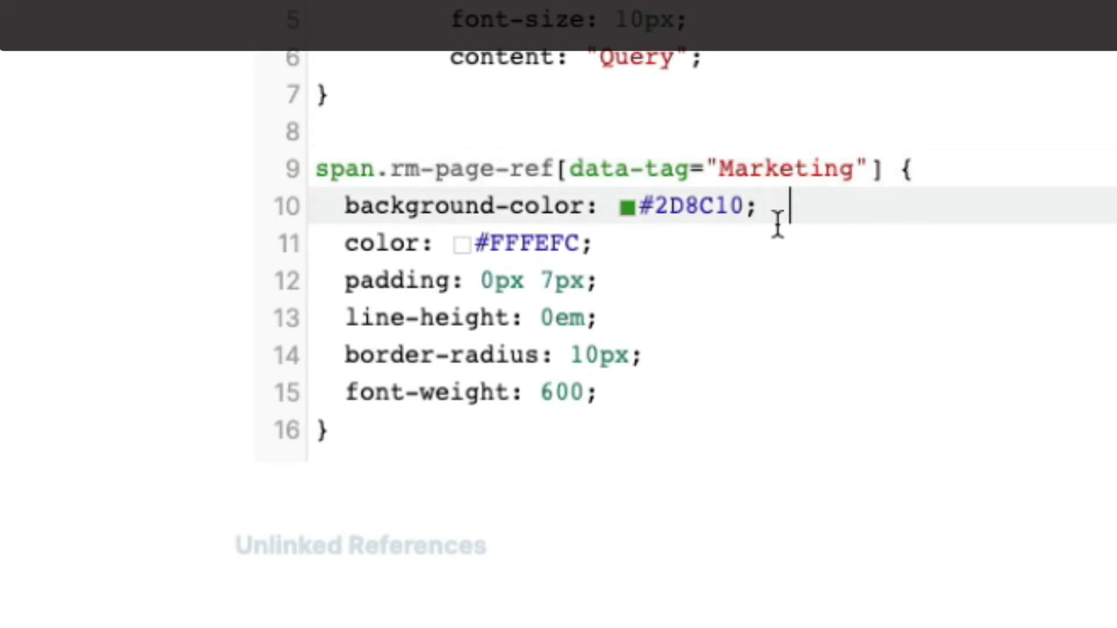
pyautogui.click(627, 209)
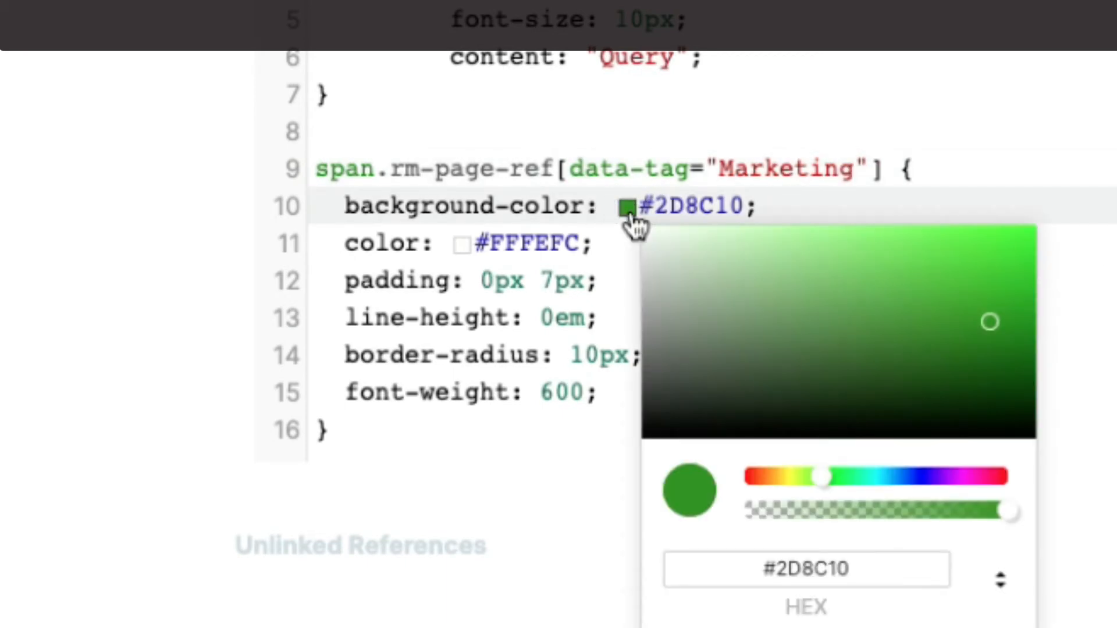
pyautogui.press('Escape')
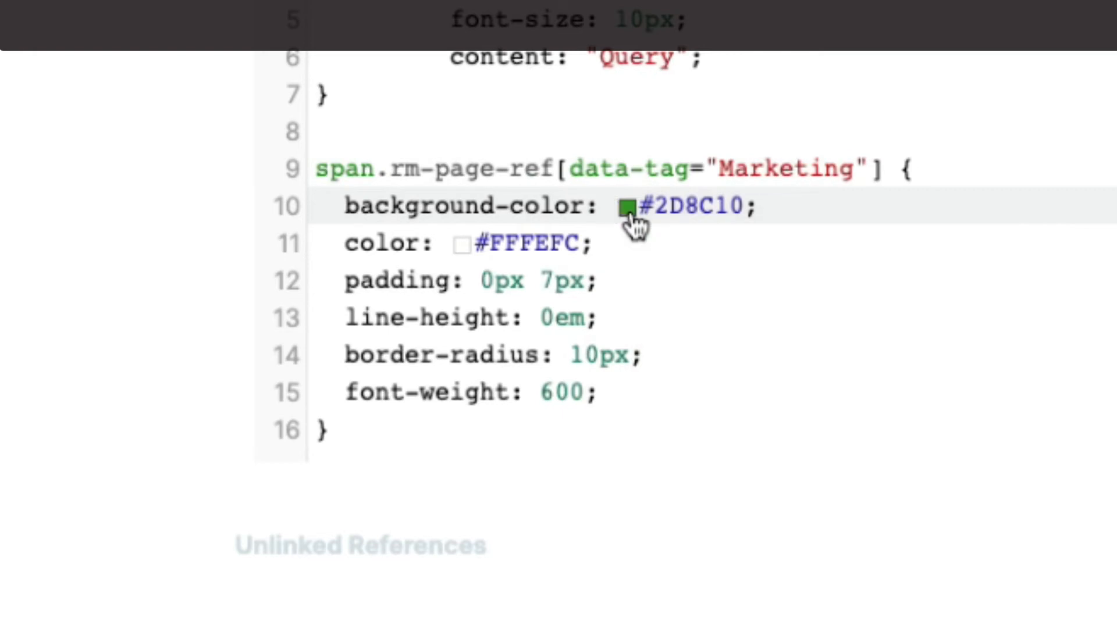
# - Set the Marketing rule's background color to #009688 and its text color to #FFEB3B
pyautogui.click(629, 213)
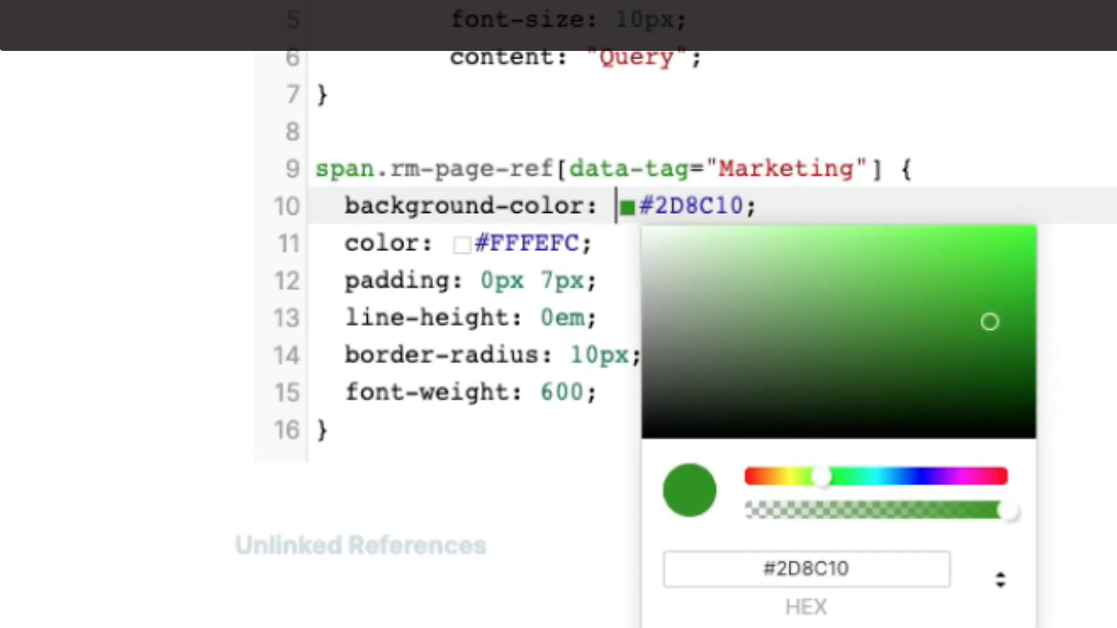
pyautogui.click(681, 627)
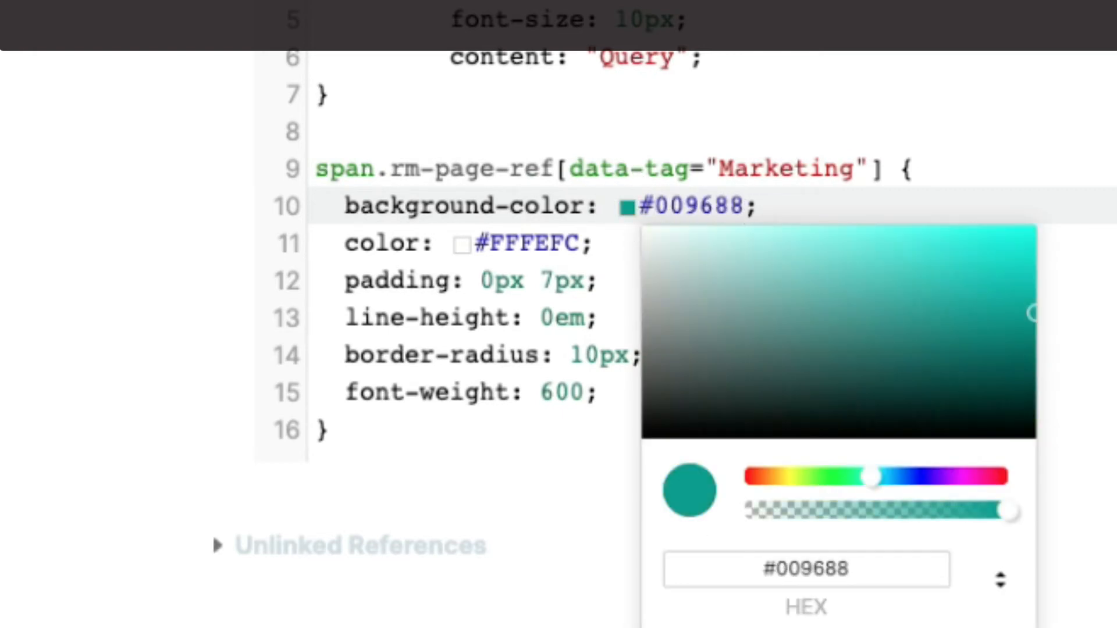
pyautogui.click(326, 622)
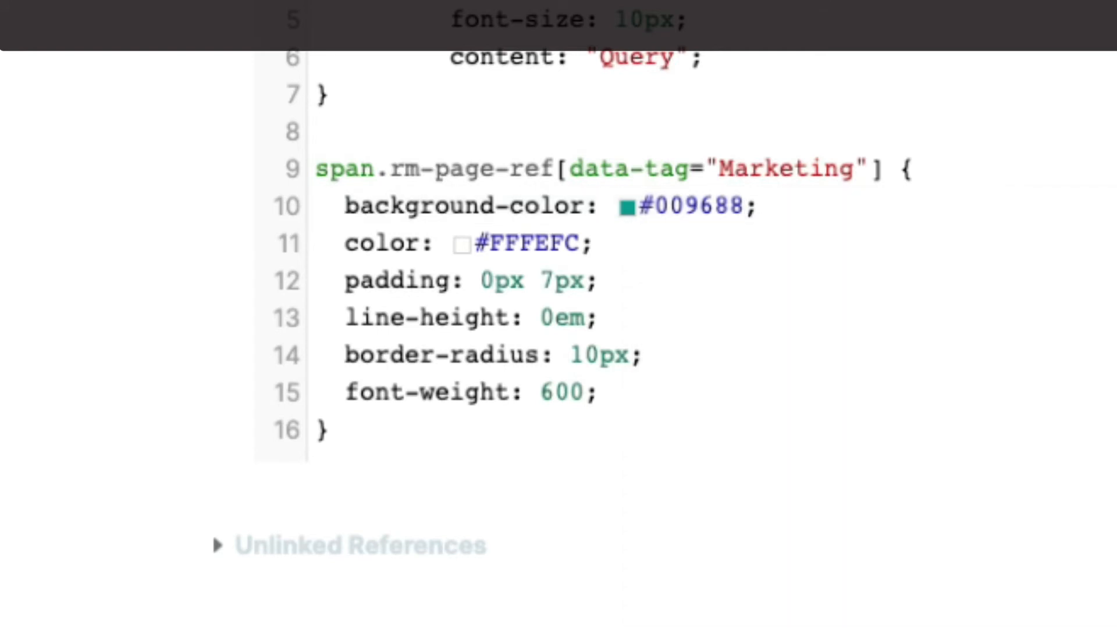
pyautogui.click(461, 245)
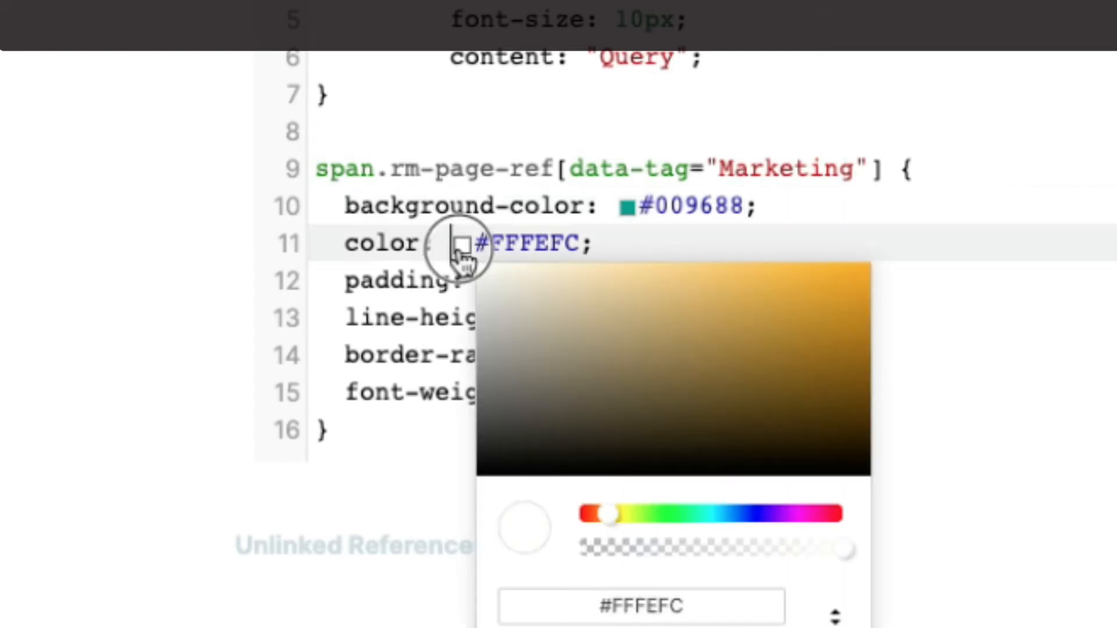
pyautogui.click(698, 626)
pyautogui.click(330, 430)
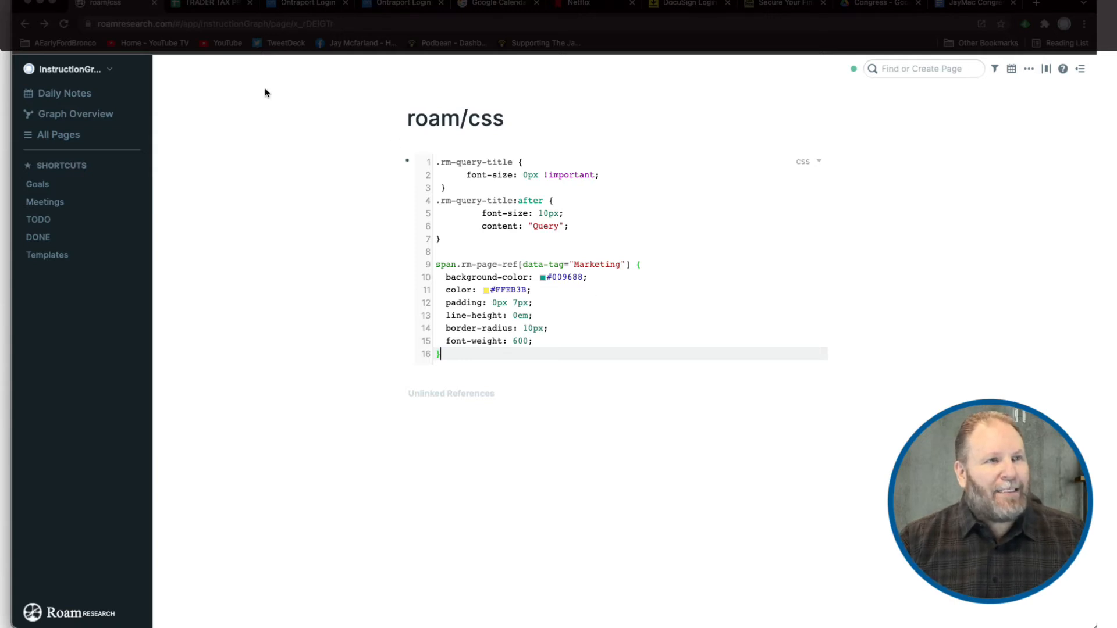
# - Open the Daily Notes and add a #Meetings tag in the empty block under October 20th, 2021
pyautogui.click(86, 96)
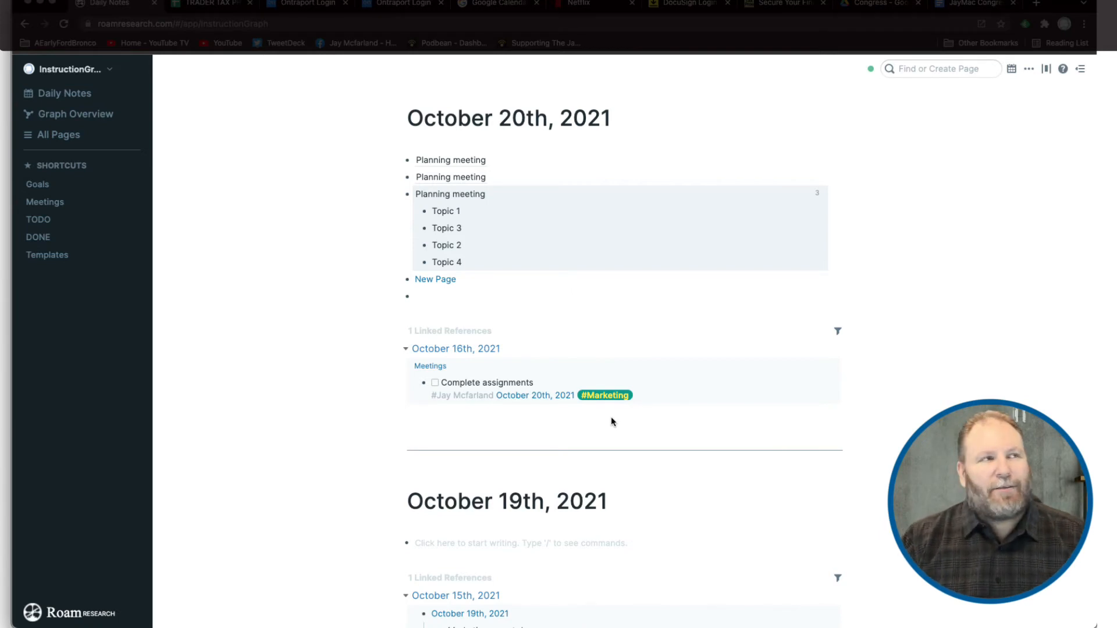
pyautogui.click(428, 301)
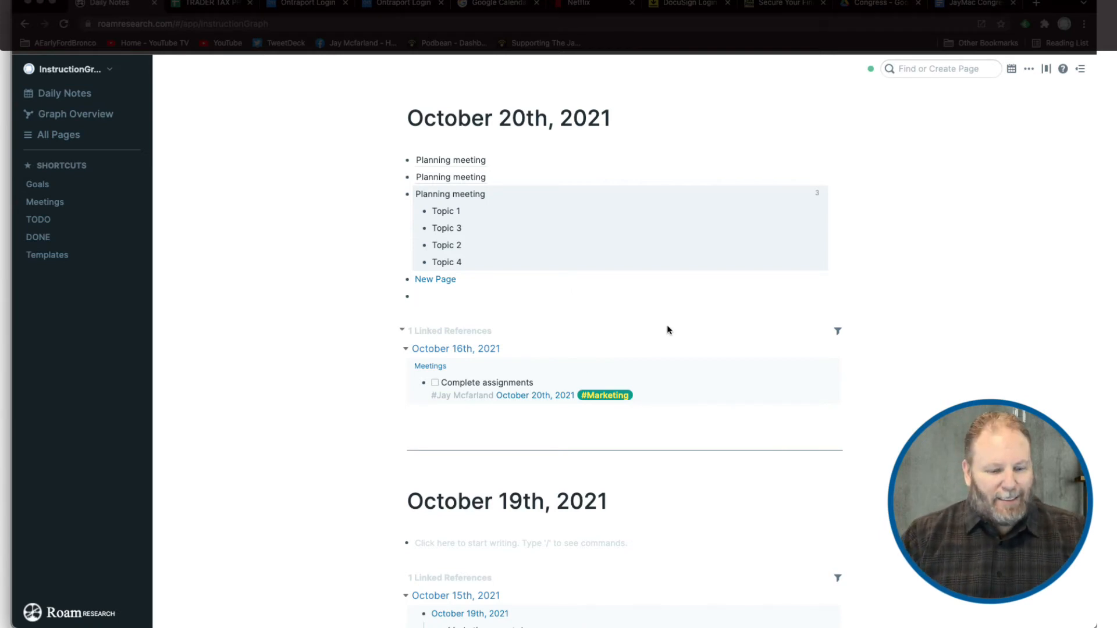
pyautogui.write('#')
pyautogui.write('me')
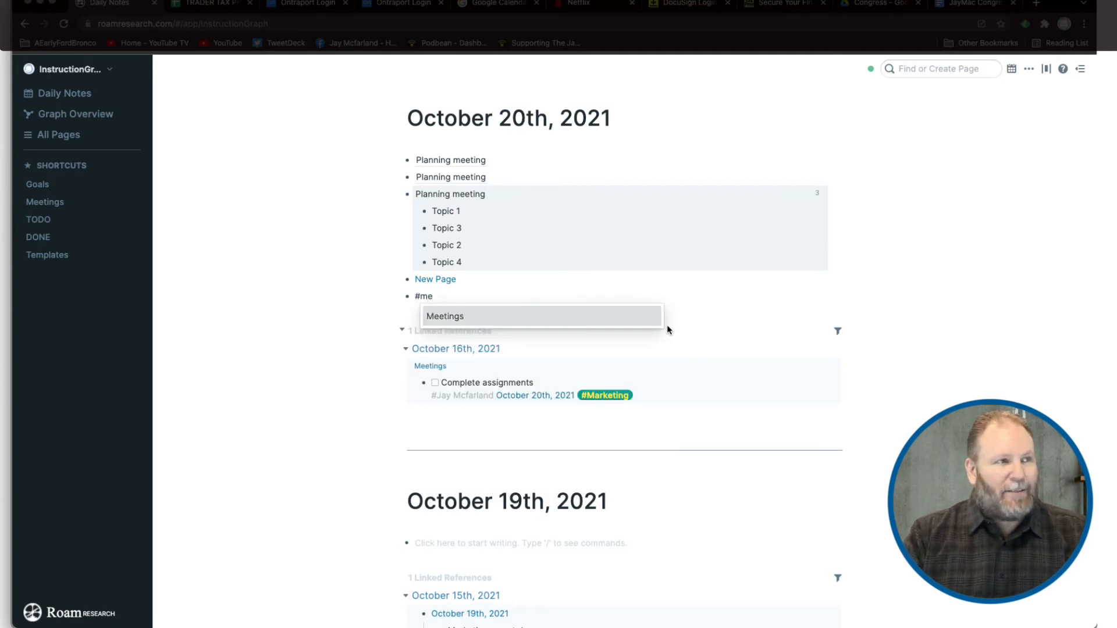
pyautogui.press('Return')
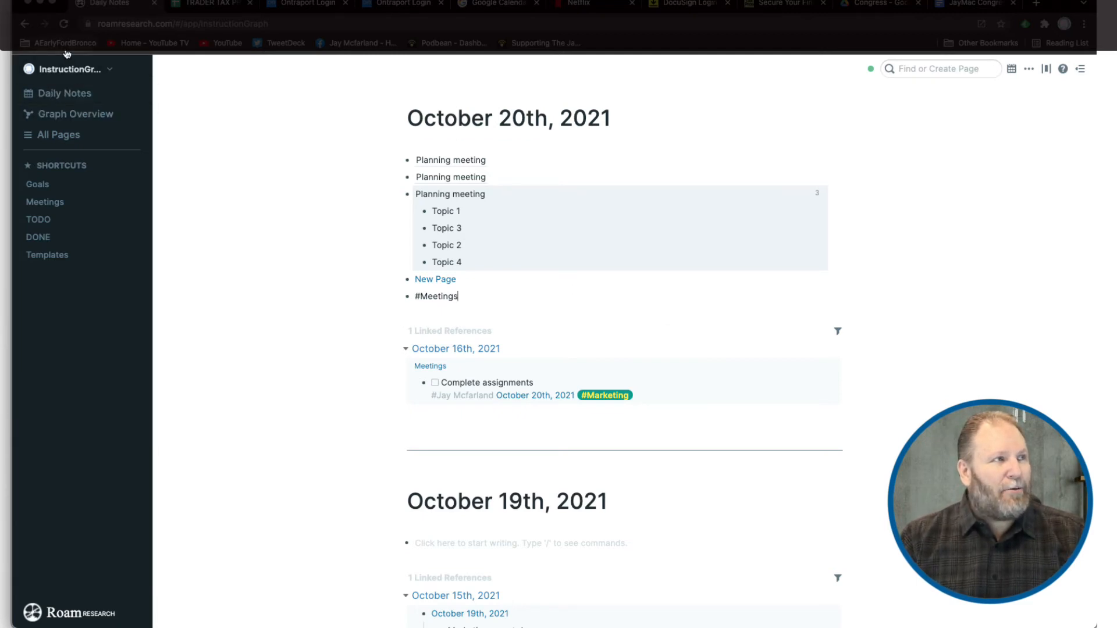
# - Return to roam/css, paste the copied TTSGoals rule below the Marketing rule after a blank line, and change its data-tag to Meetings
pyautogui.click(28, 22)
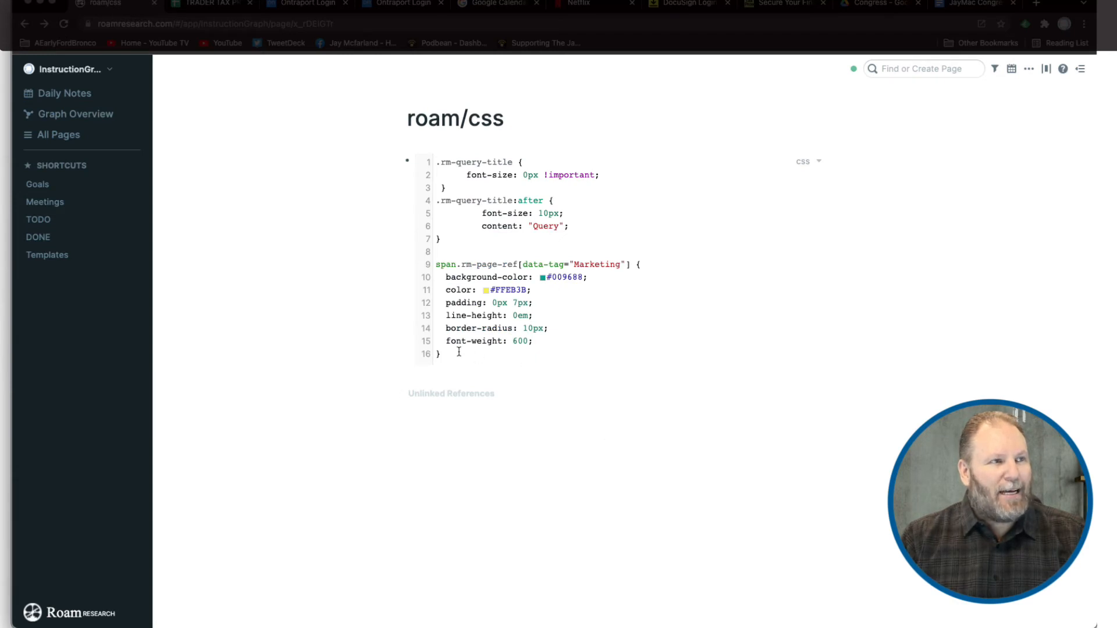
pyautogui.click(501, 356)
pyautogui.press('Return')
pyautogui.press('Return')
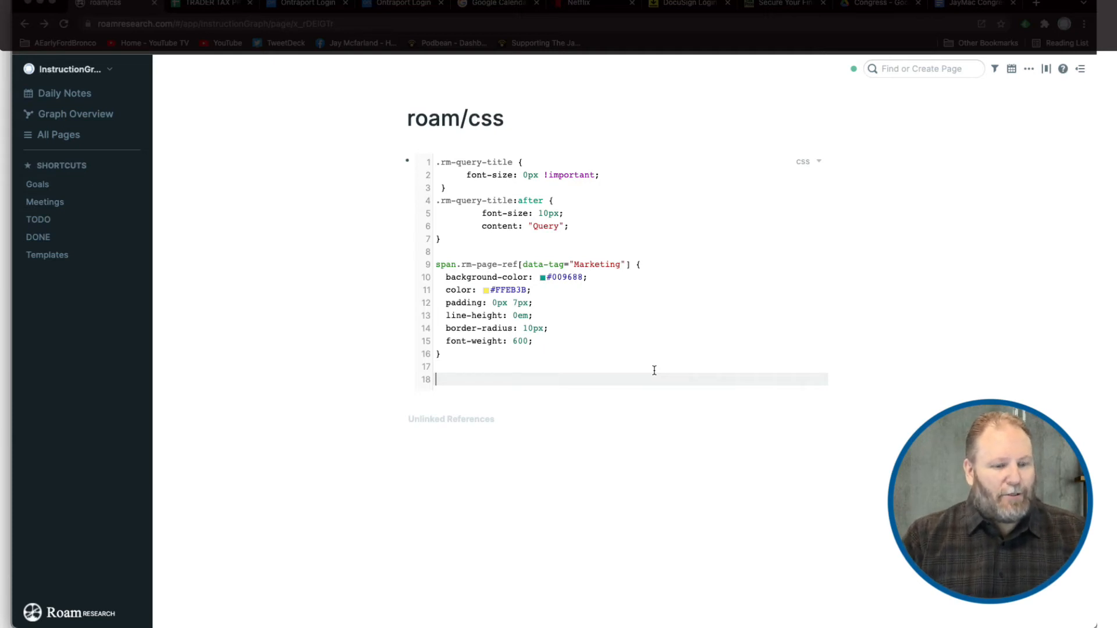
pyautogui.write('span.rm-page-ref[data-tag="TTSGoals"] {   background-color: #2D8C10;   color: #FFFEFC;   padding: 0px 7px;   line-height: 0em;   border-radius: 10px;   font-weight: 600; }')
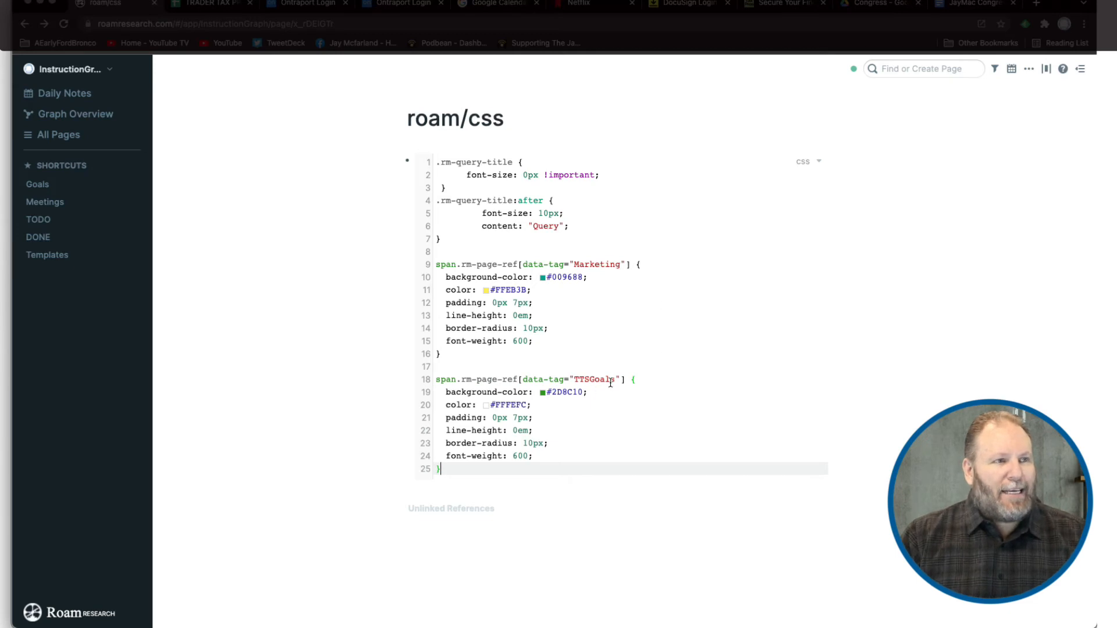
pyautogui.moveTo(615, 379); pyautogui.dragTo(575, 379)
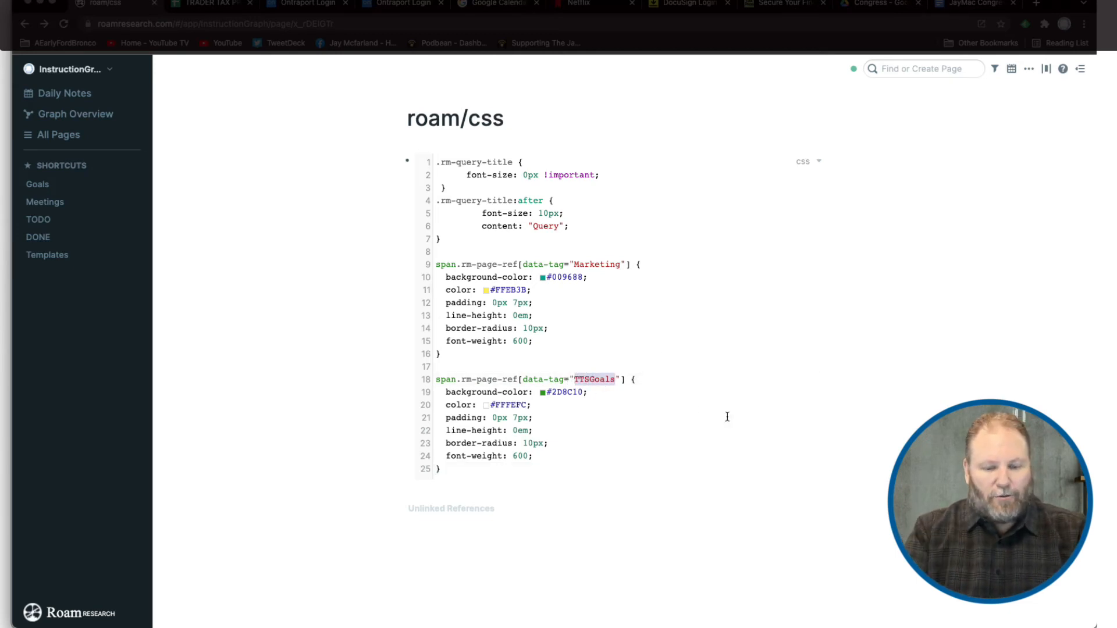
pyautogui.write('Meetings')
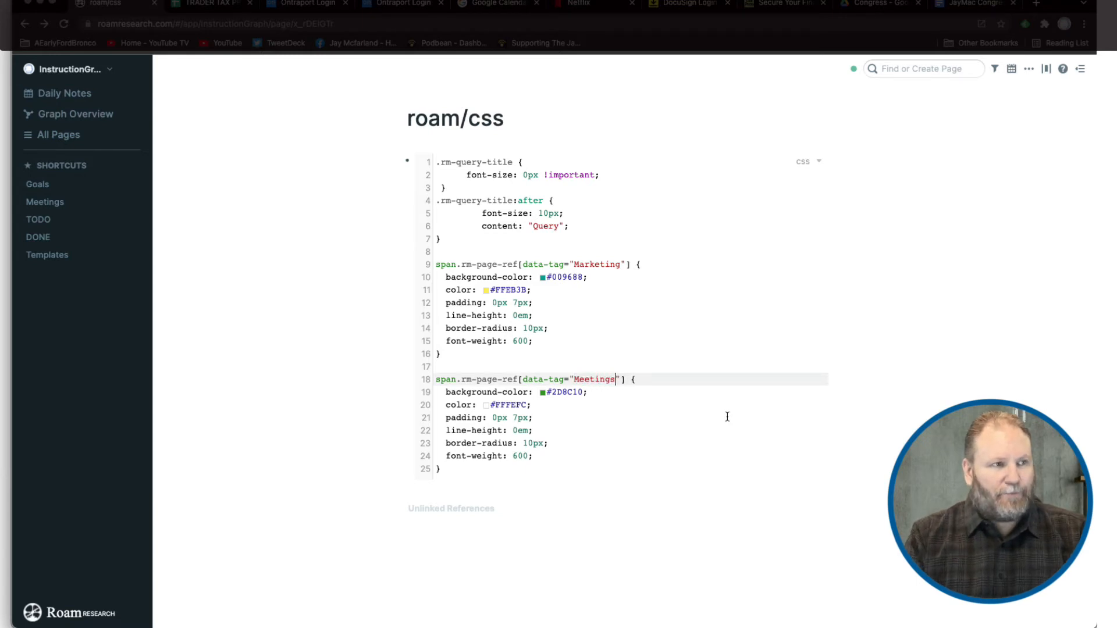
# - Set the Meetings rule's background color to #3F51B5, keep its text color, and check the tag in the Daily Notes
pyautogui.click(542, 393)
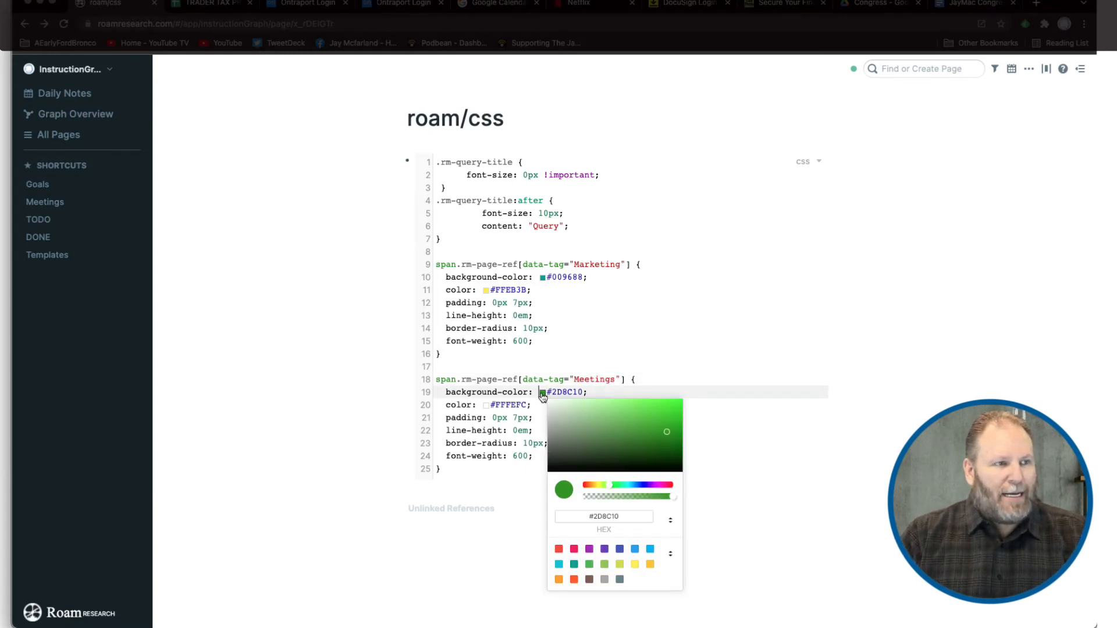
pyautogui.click(619, 548)
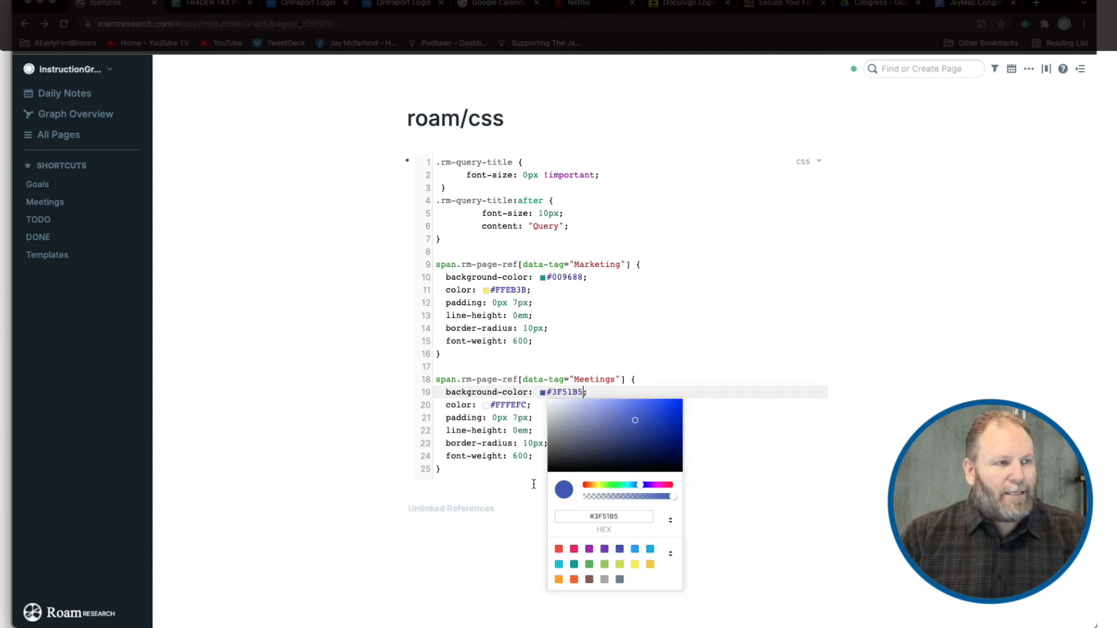
pyautogui.click(487, 406)
pyautogui.click(487, 406)
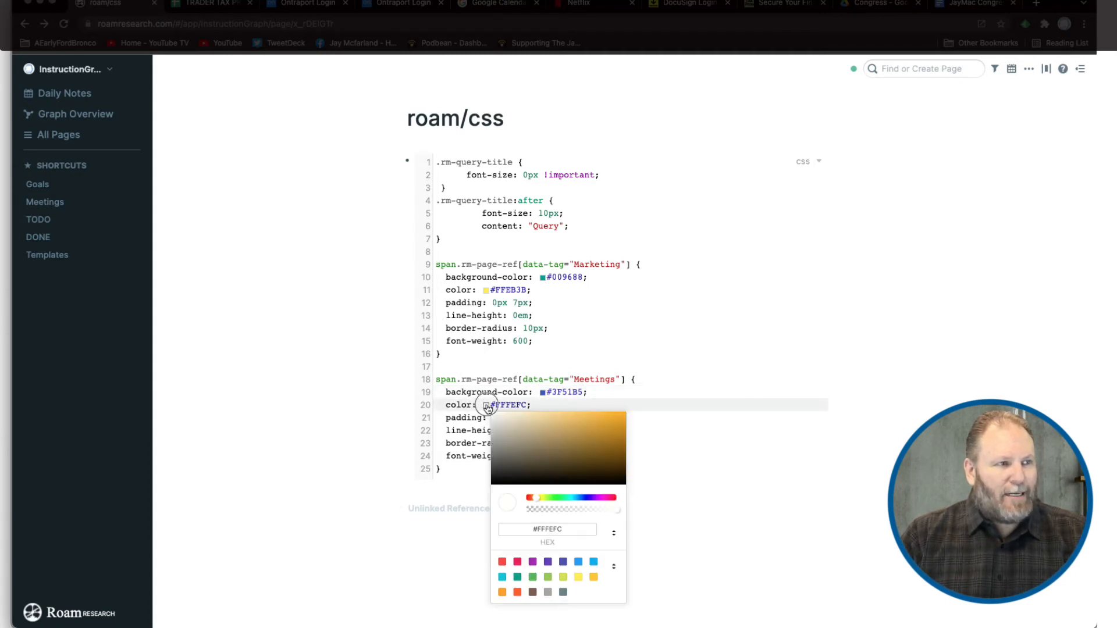
pyautogui.click(682, 514)
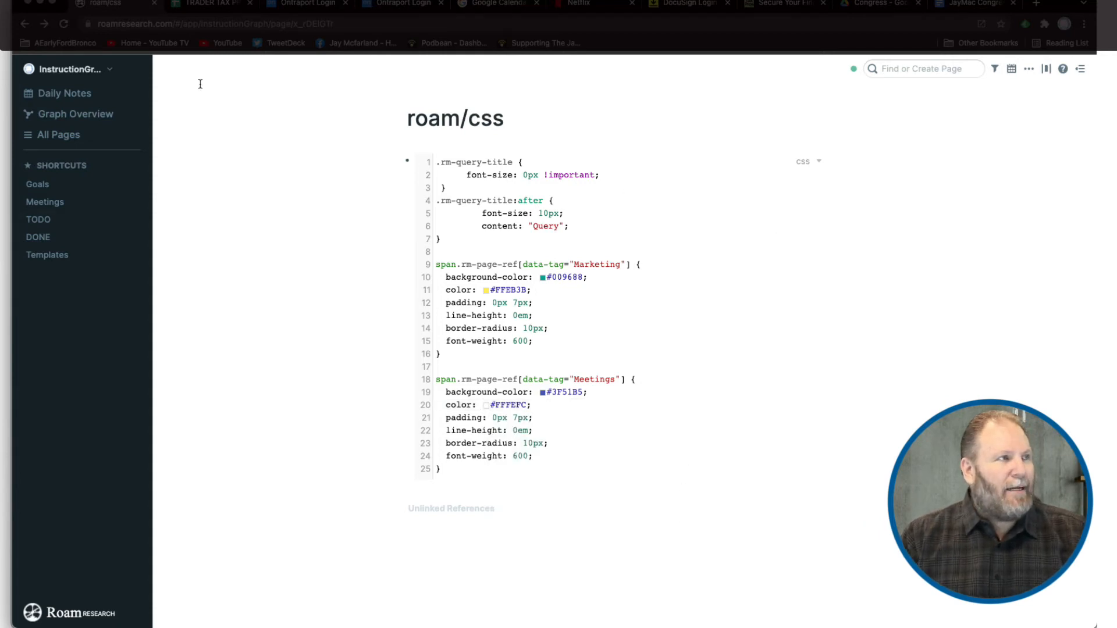
pyautogui.click(69, 97)
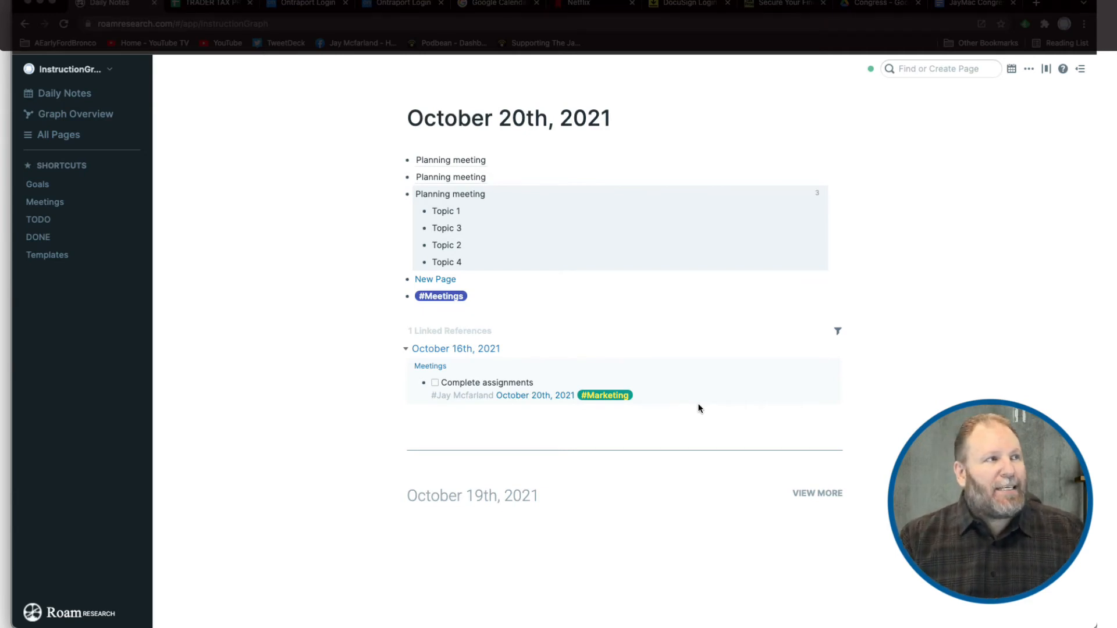
# - Examine the emoji section headings and colored tags on the JayMac graph's October 20th, 2021 page
pyautogui.click(25, 24)
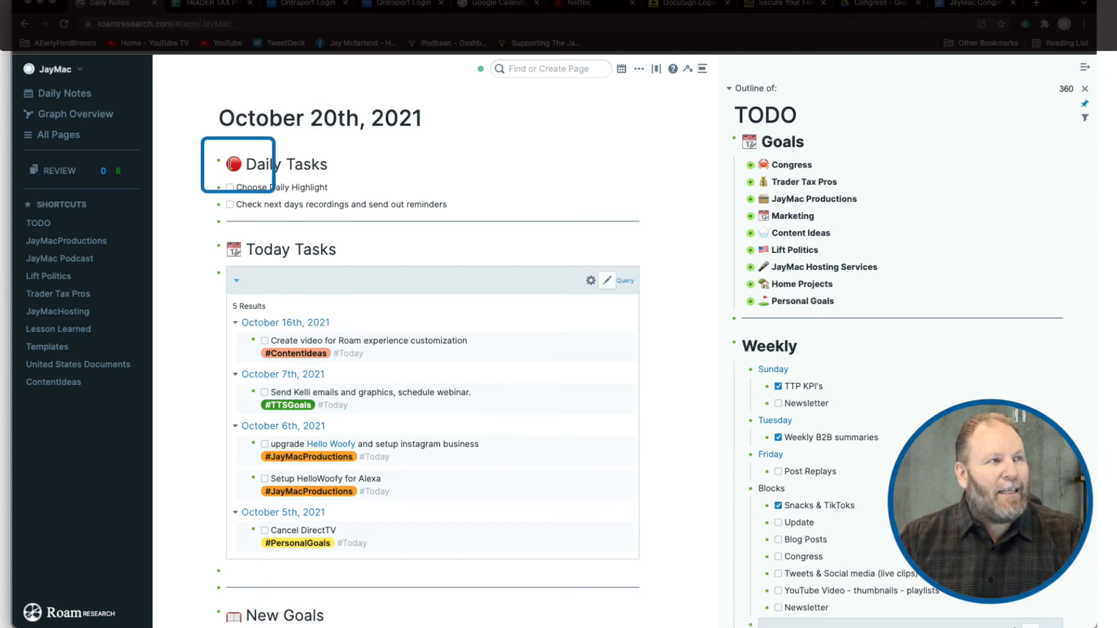
pyautogui.scroll(-1, 359, 167)
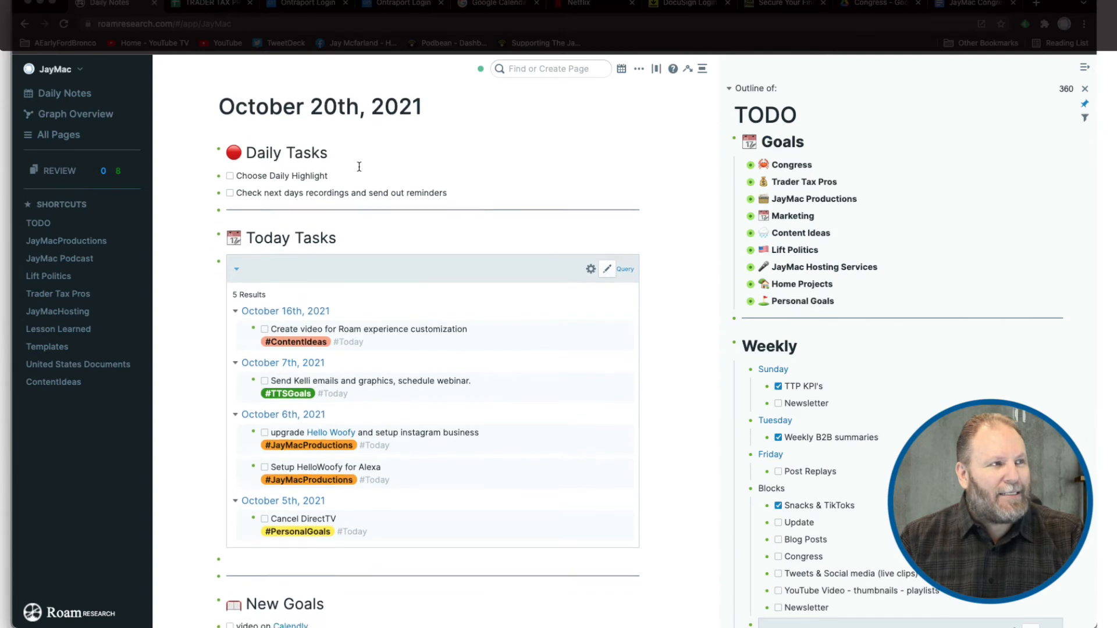
pyautogui.scroll(-10, 359, 167)
pyautogui.scroll(-2, 361, 173)
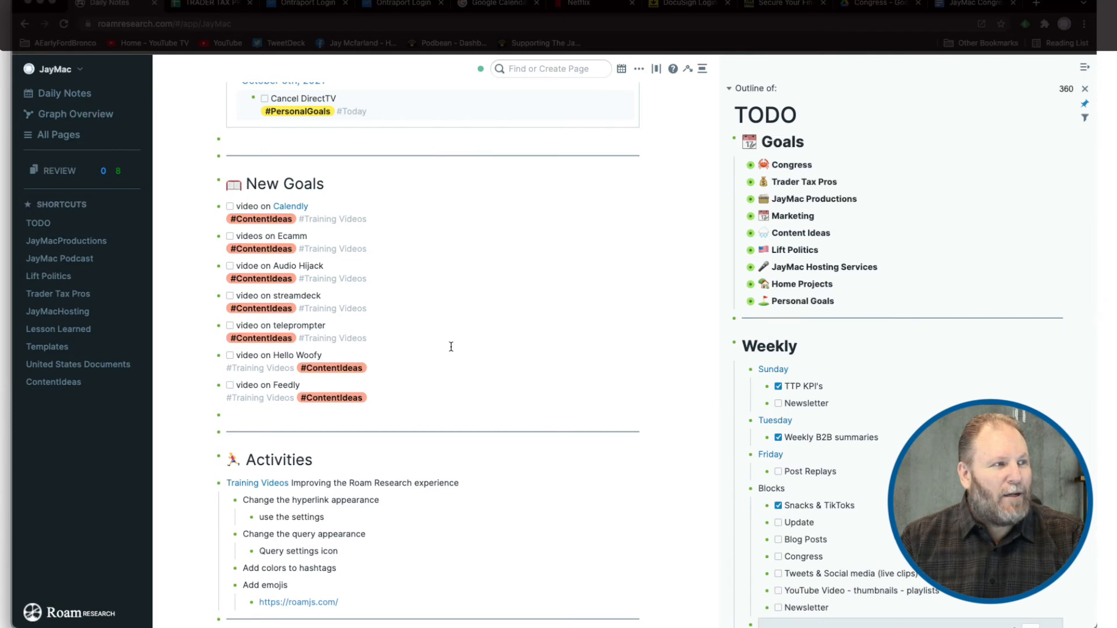
pyautogui.scroll(-4, 451, 347)
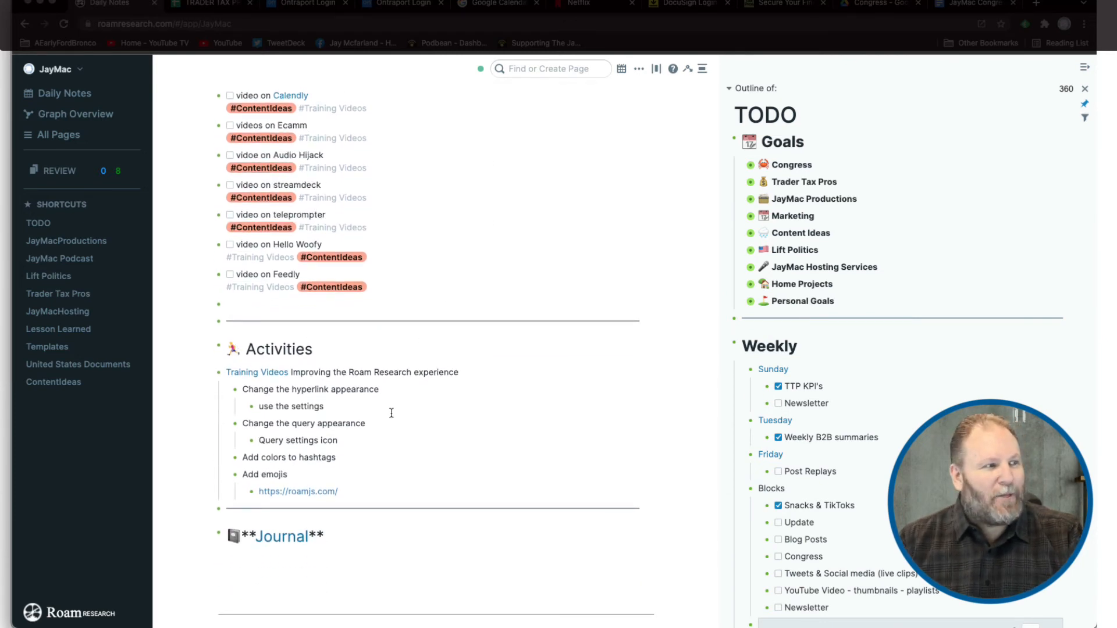
pyautogui.scroll(-3, 391, 413)
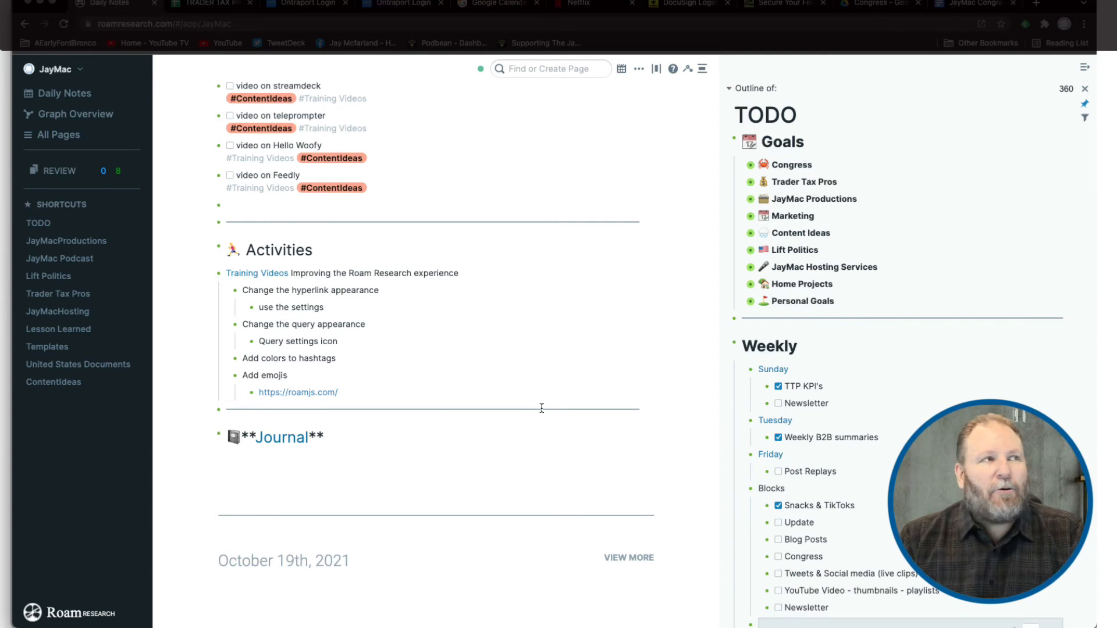
# - Switch to the InstructionGraph graph, then copy {{[[roam/js]]}} from the Manual Installation instructions on the RoamJS Emojis page
pyautogui.click(55, 70)
pyautogui.click(45, 82)
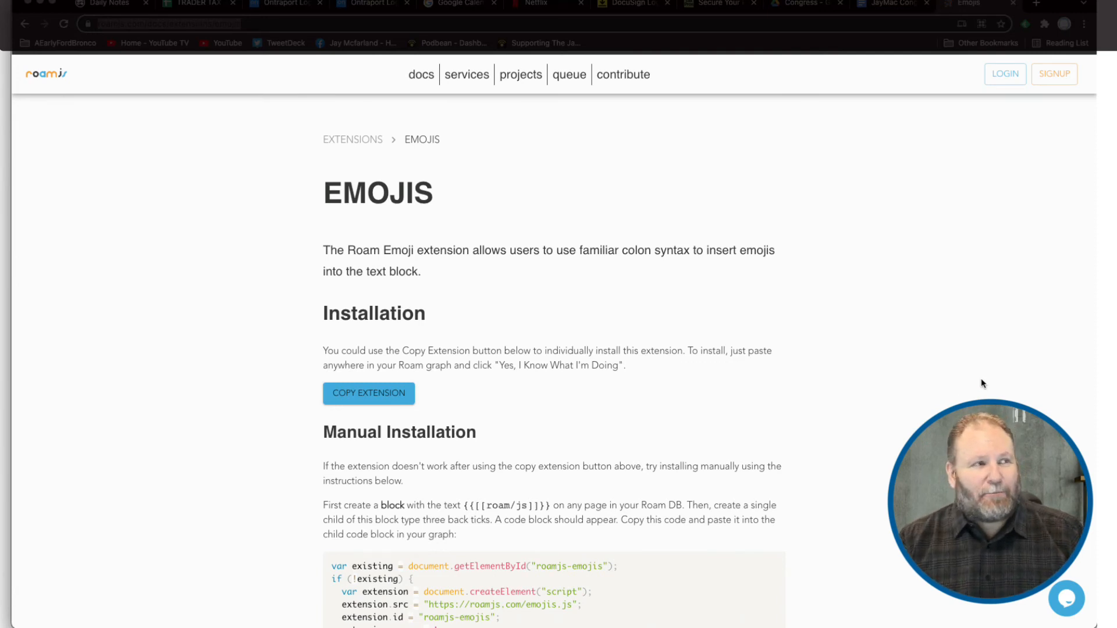
pyautogui.scroll(-2, 906, 401)
pyautogui.scroll(-1, 906, 404)
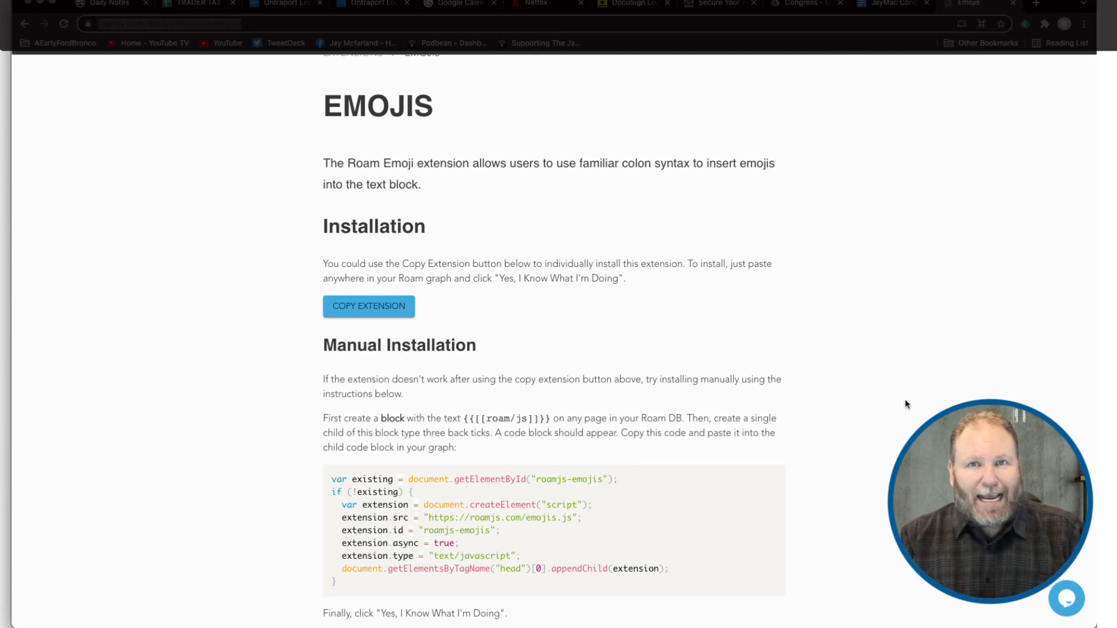
pyautogui.scroll(-1, 905, 404)
pyautogui.scroll(-4, 905, 404)
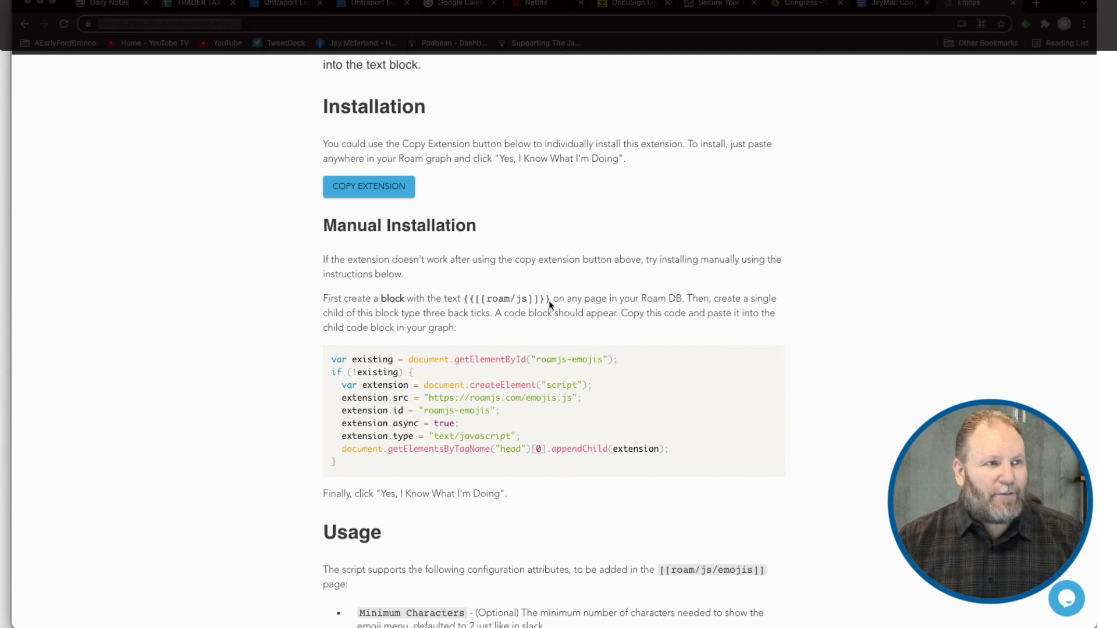
pyautogui.moveTo(550, 301); pyautogui.dragTo(462, 297)
pyautogui.press('super+c')
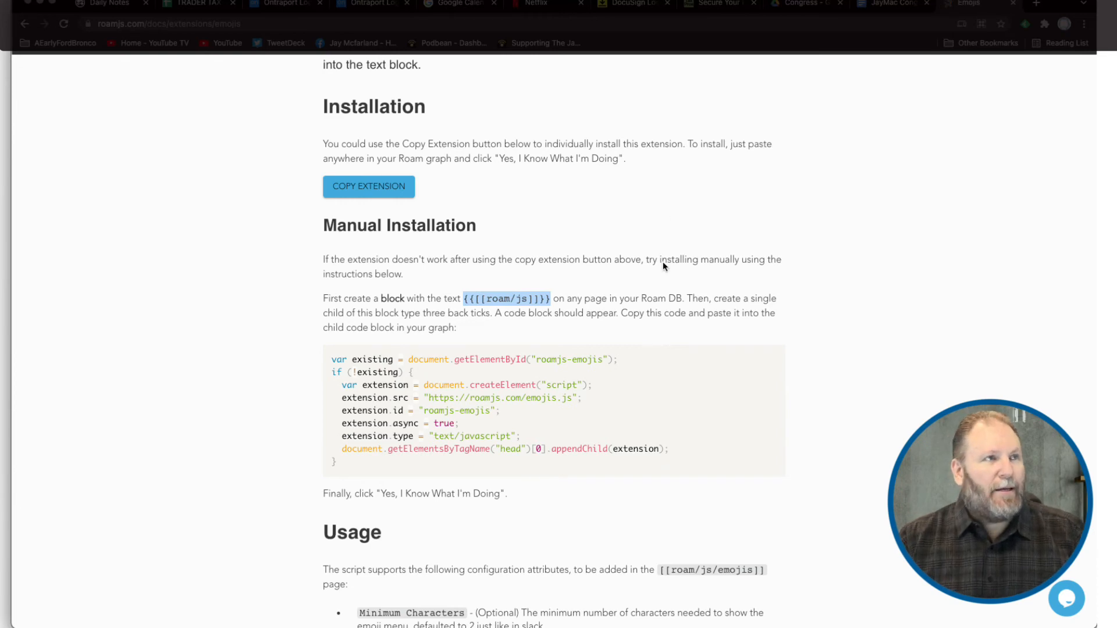
# - Create a roam/js page in the InstructionGraph graph and paste {{[[roam/js]]}} into its first block
pyautogui.click(111, 4)
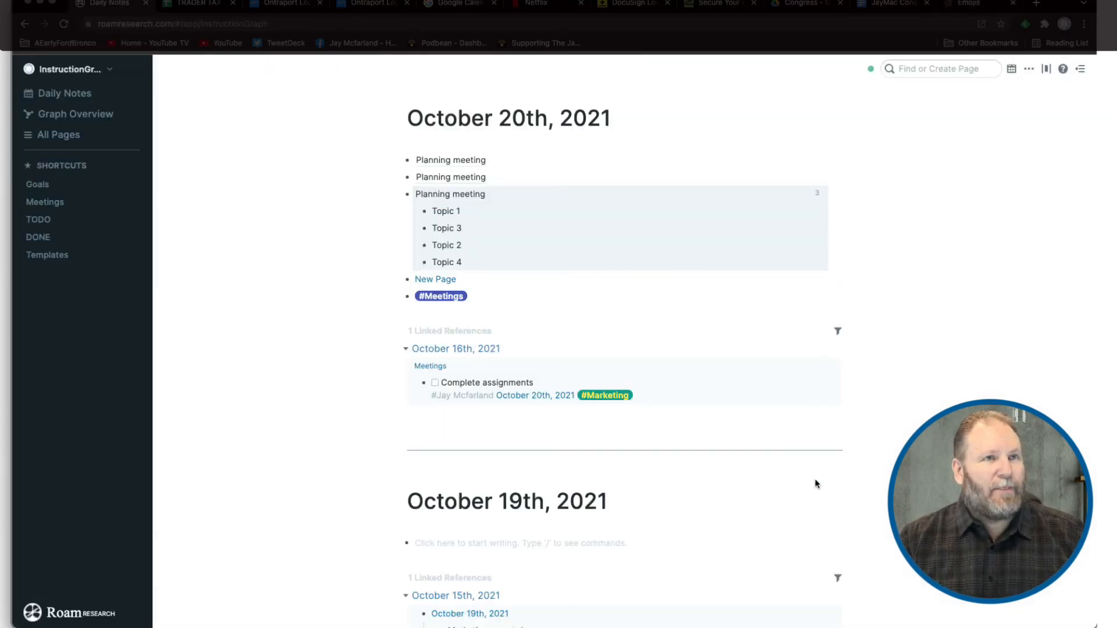
pyautogui.click(953, 69)
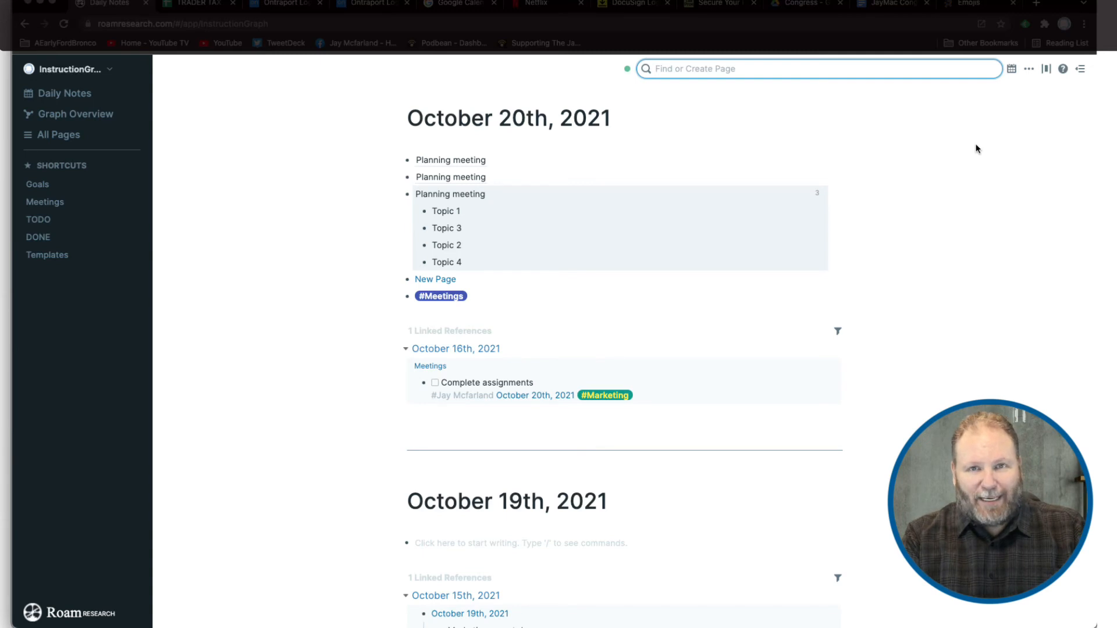
pyautogui.write('roam')
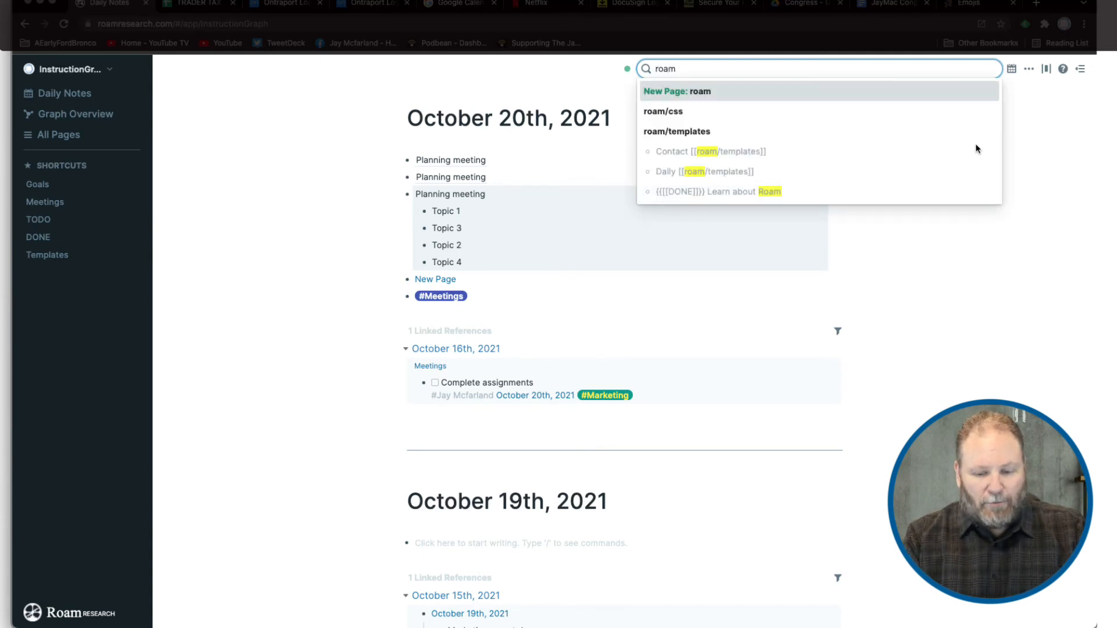
pyautogui.write('/js')
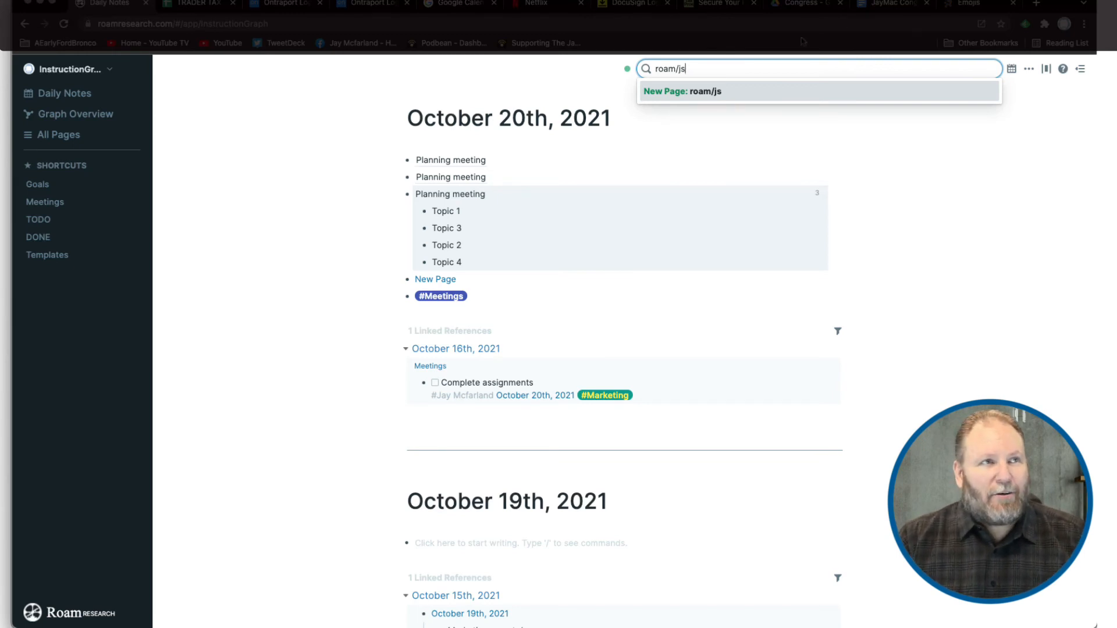
pyautogui.click(693, 91)
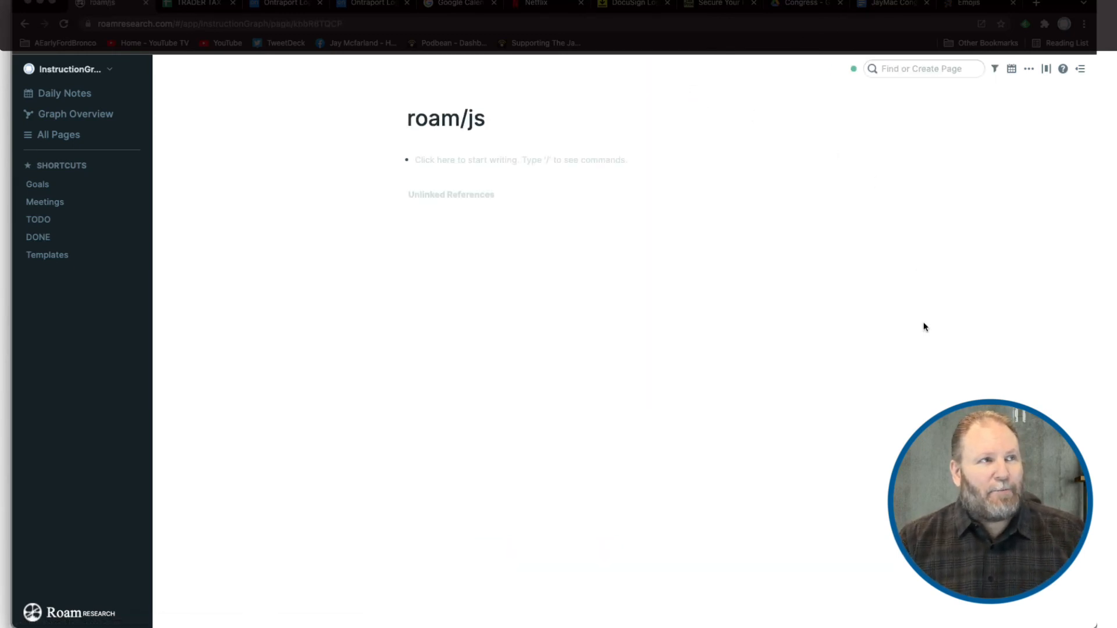
pyautogui.click(441, 160)
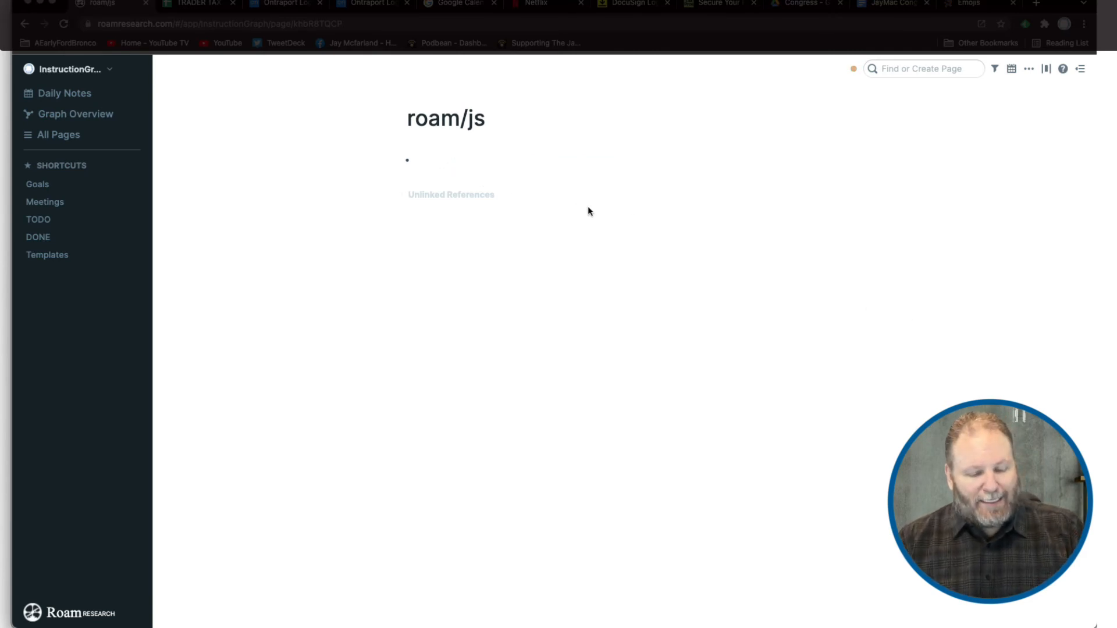
pyautogui.press('super+v')
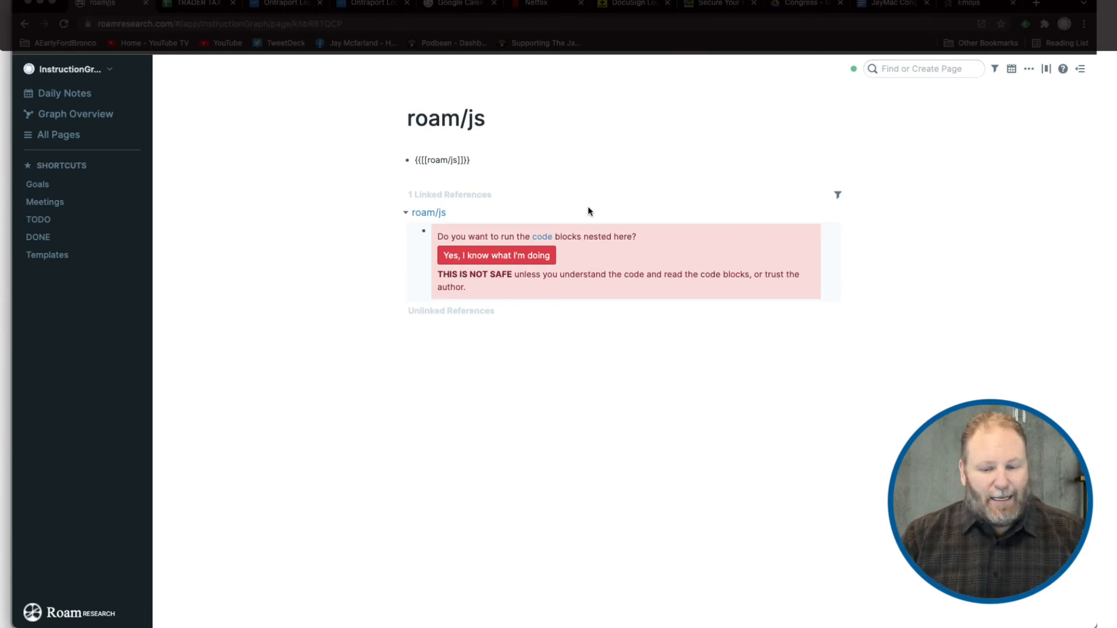
# - Allow the {{[[roam/js]]}} block to run nested code and add a JavaScript code block as its child
pyautogui.press('Return')
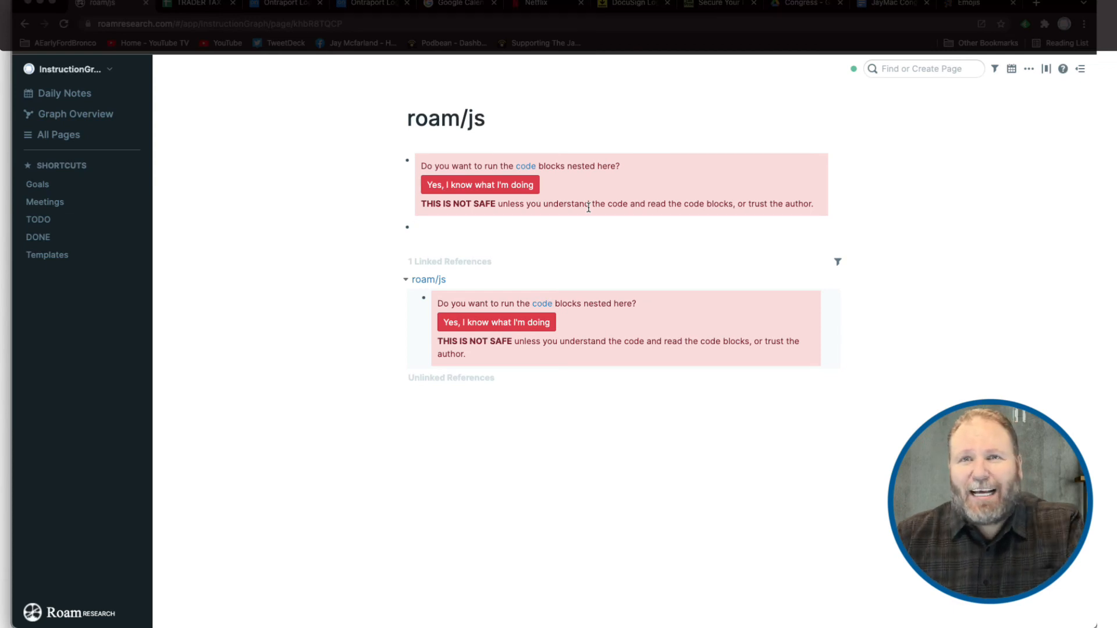
pyautogui.click(510, 185)
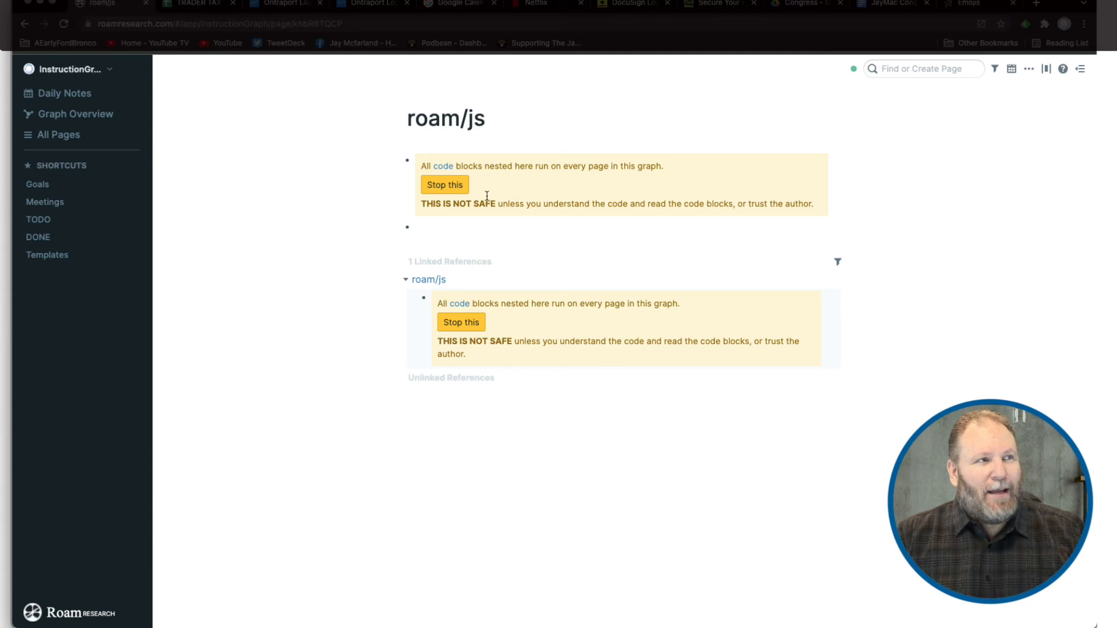
pyautogui.click(419, 228)
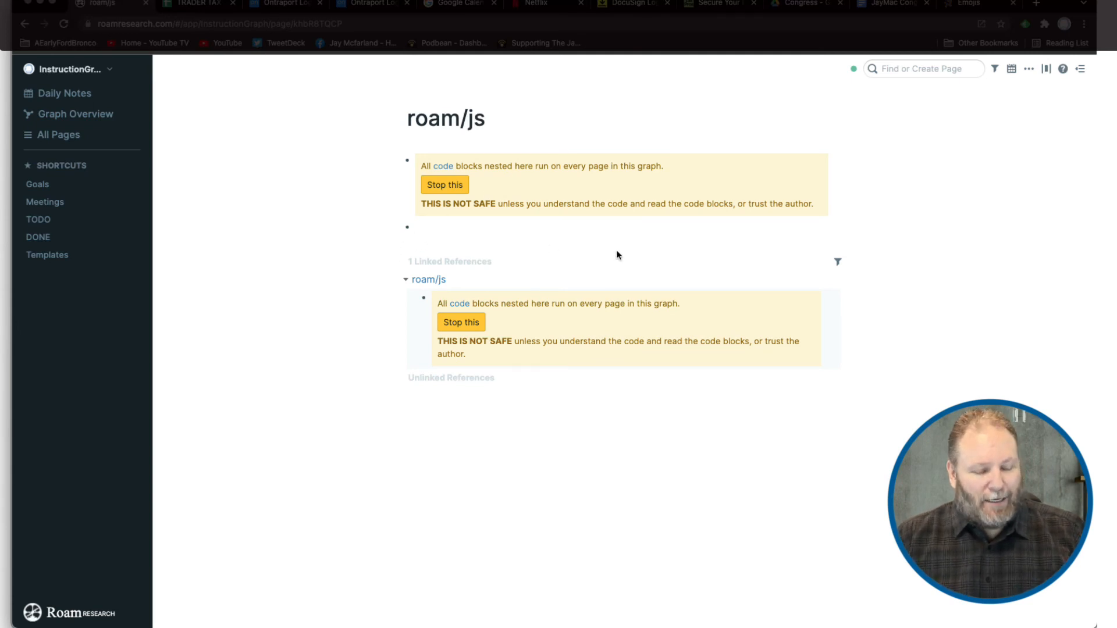
pyautogui.press('Tab')
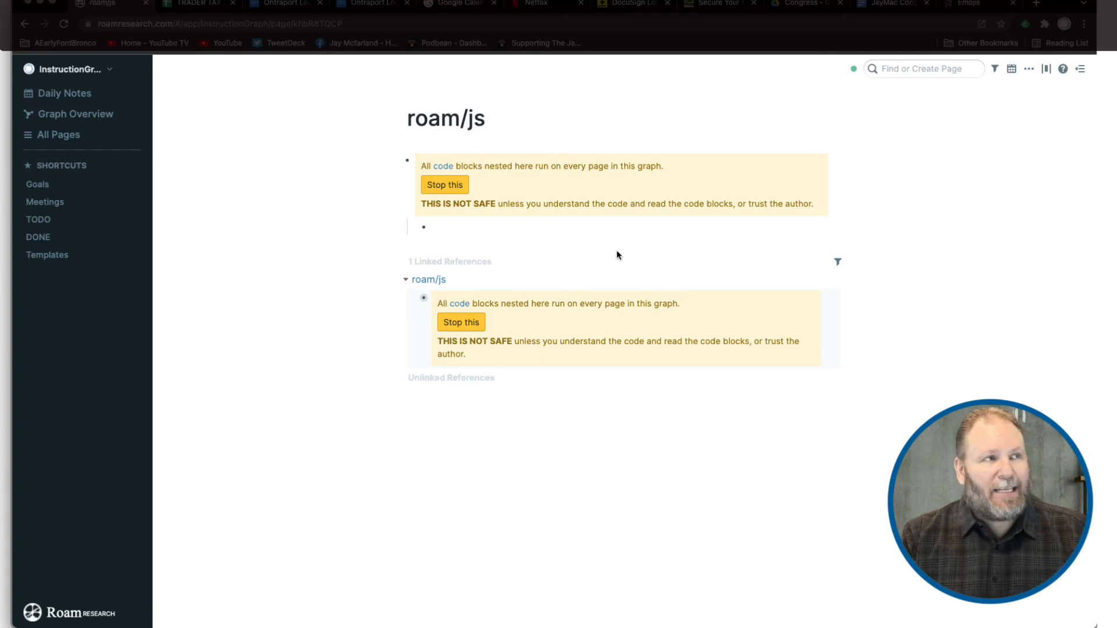
pyautogui.write('/co')
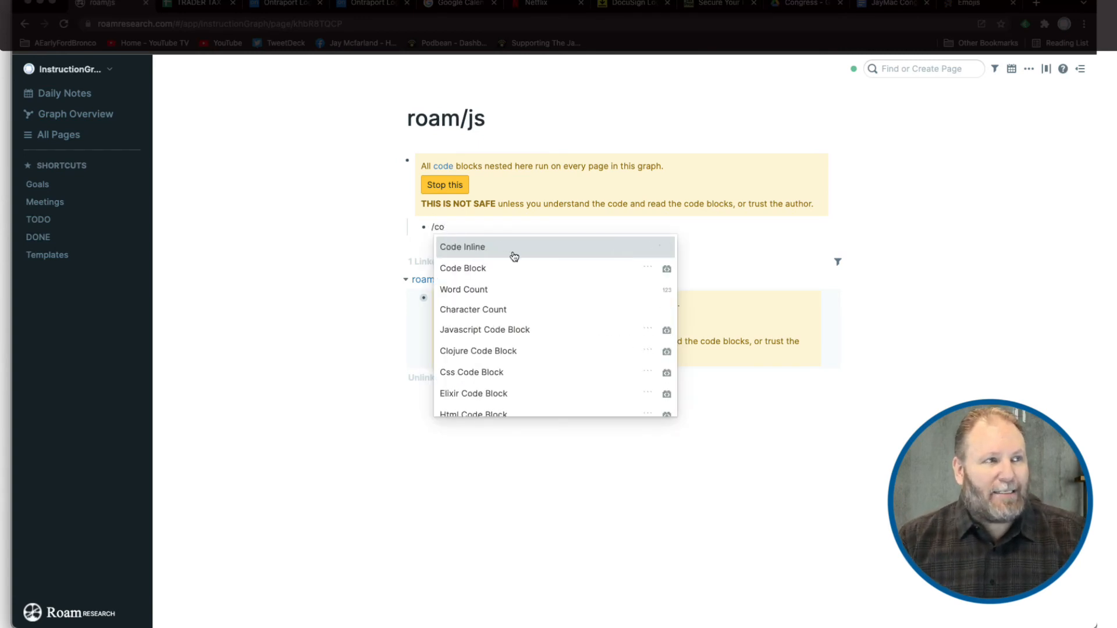
pyautogui.click(502, 268)
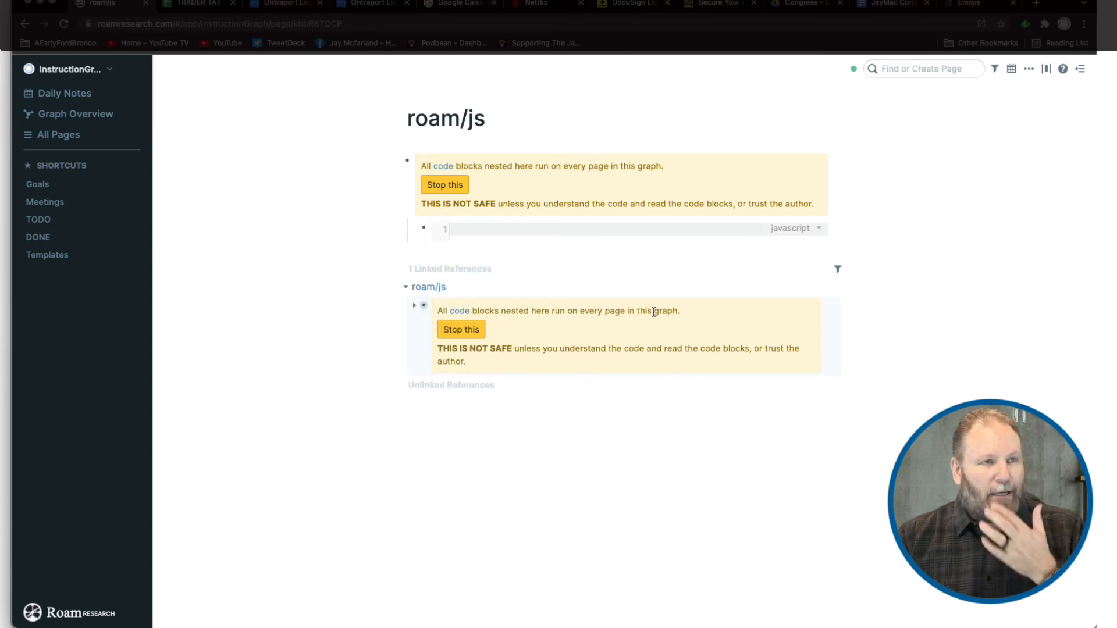
pyautogui.click(822, 234)
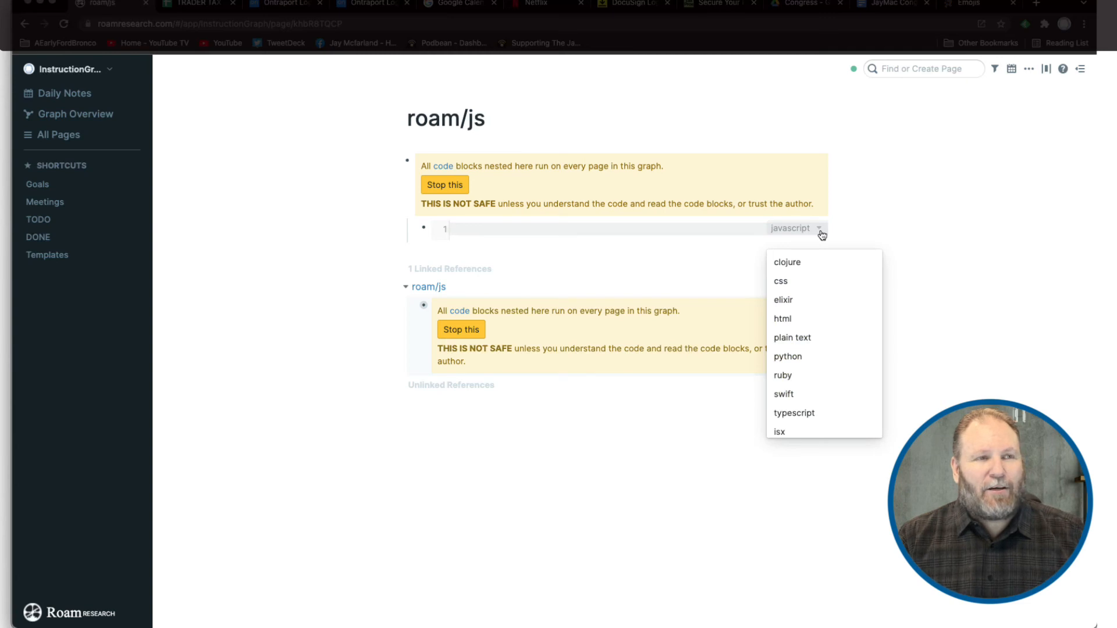
pyautogui.click(783, 231)
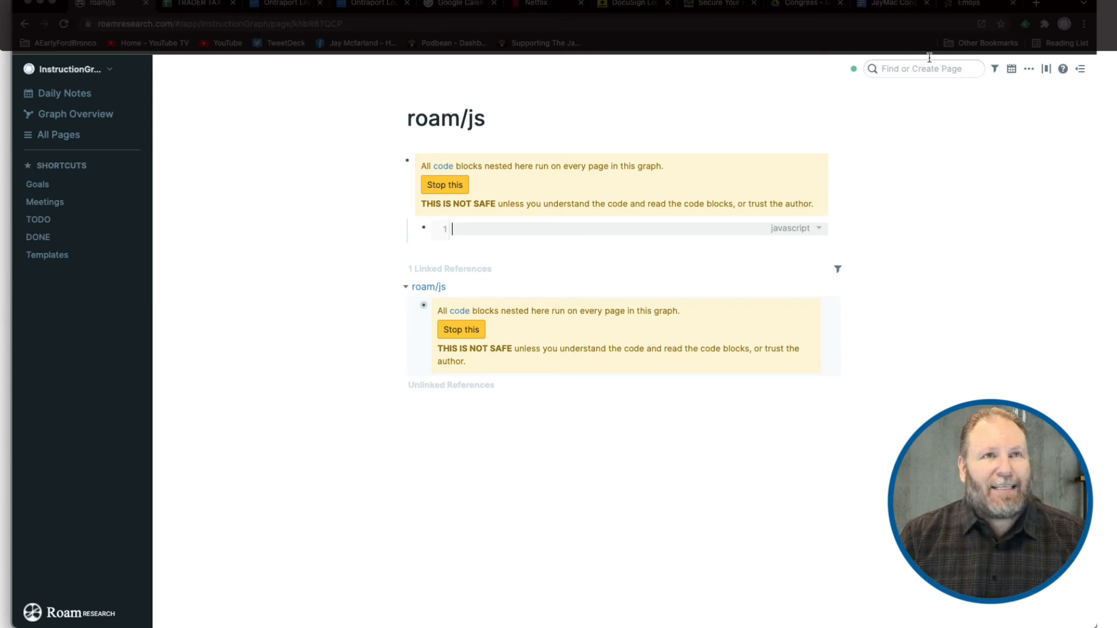
# - Copy the roamjs-emojis script from the Manual Installation instructions and paste it into the nested code block on the roam/js page
pyautogui.click(963, 6)
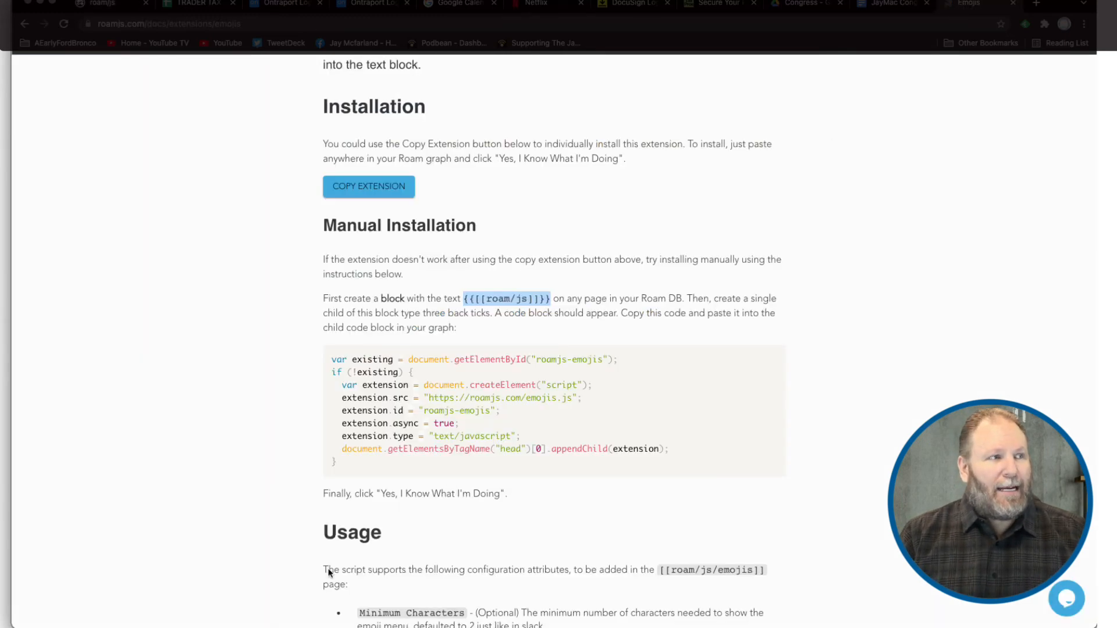
pyautogui.moveTo(348, 462); pyautogui.dragTo(321, 363)
pyautogui.press('super+c')
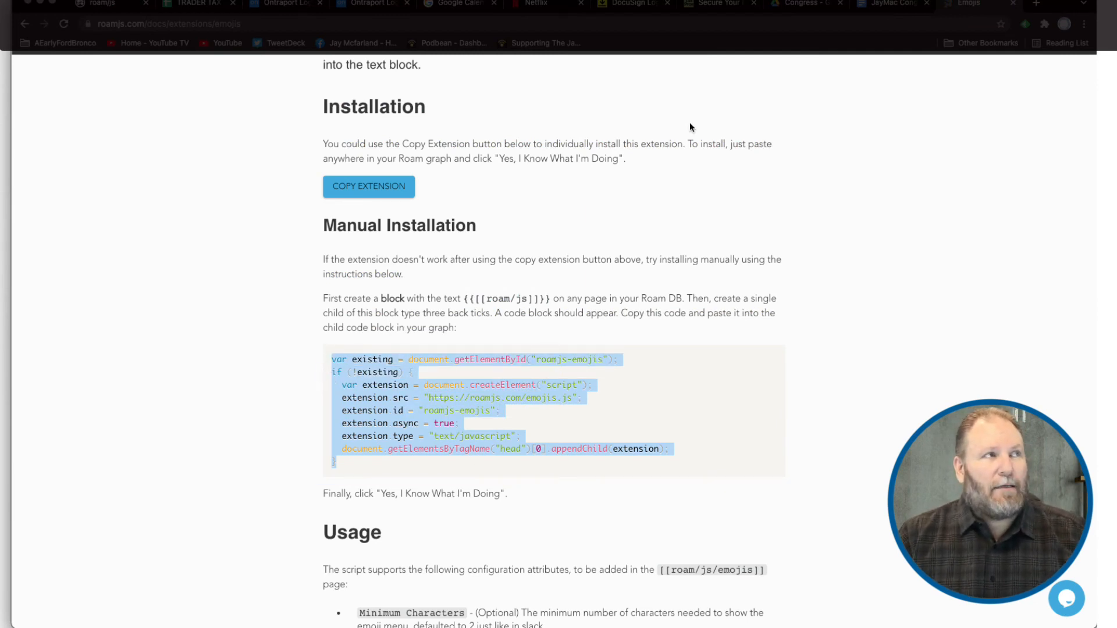
pyautogui.click(120, 4)
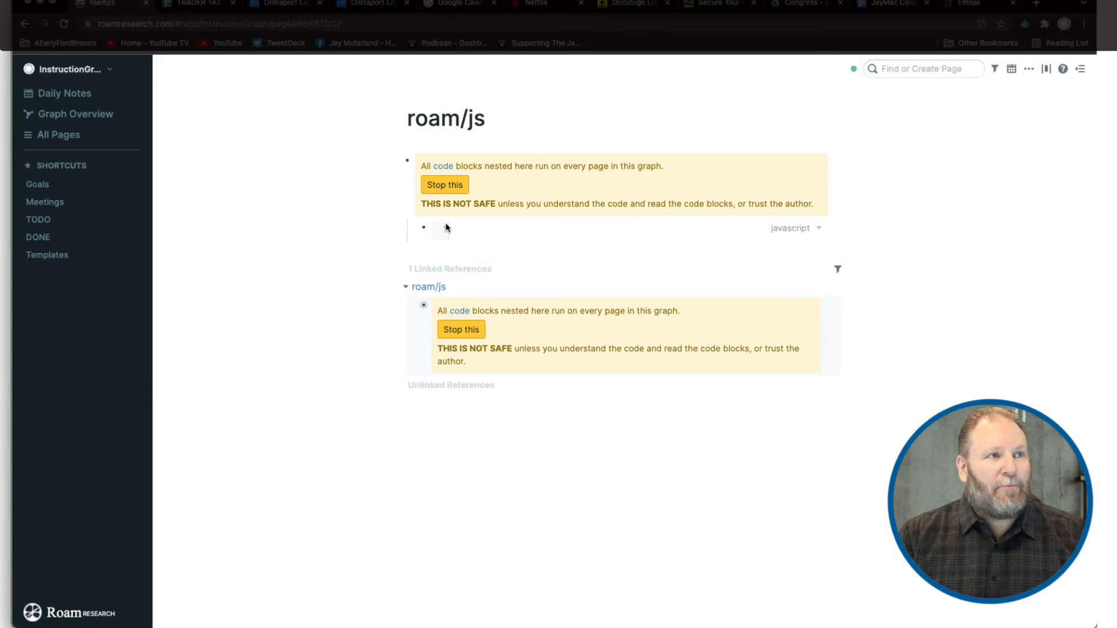
pyautogui.click(482, 232)
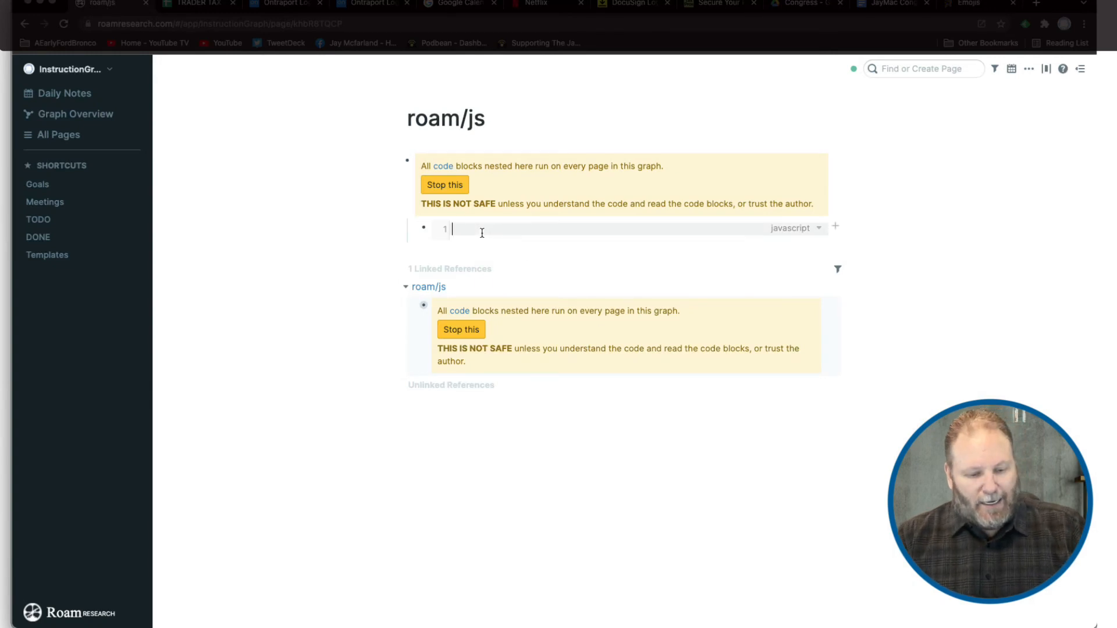
pyautogui.press('super+v')
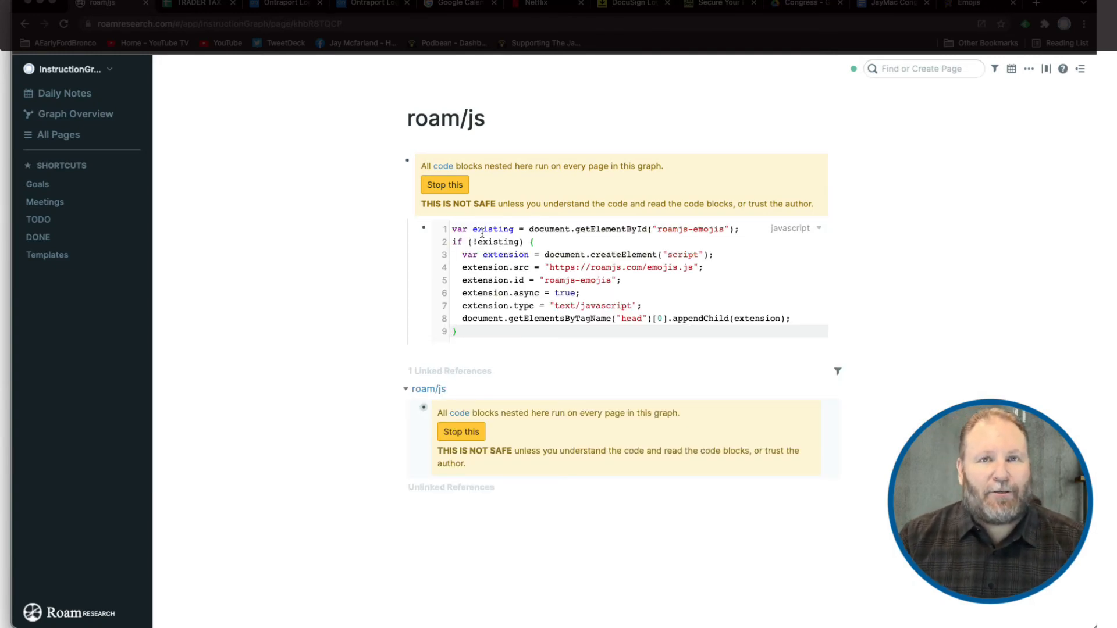
pyautogui.click(478, 352)
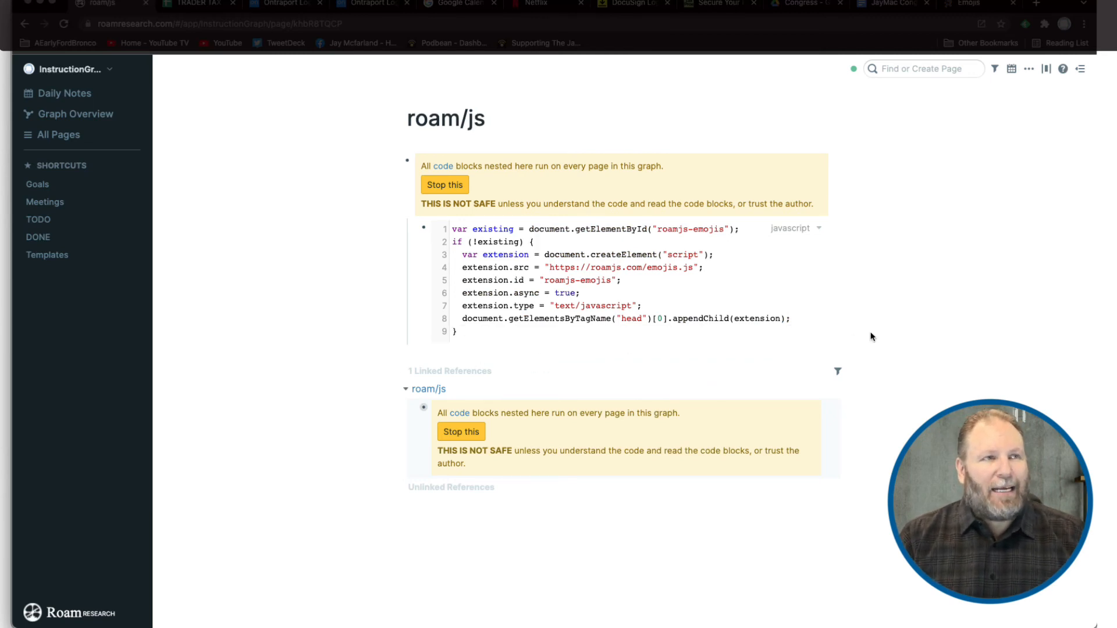
# - Review the Usage section of the RoamJS Emojis page, then reload the InstructionGraph graph on its Daily Notes
pyautogui.click(969, 5)
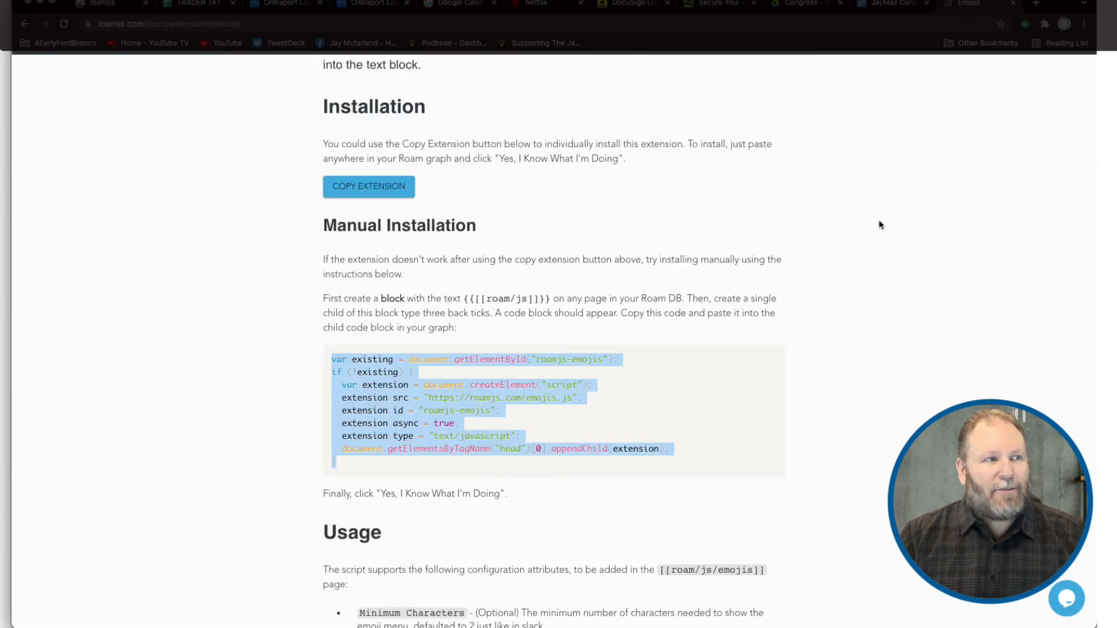
pyautogui.scroll(-3, 815, 462)
pyautogui.scroll(-5, 815, 462)
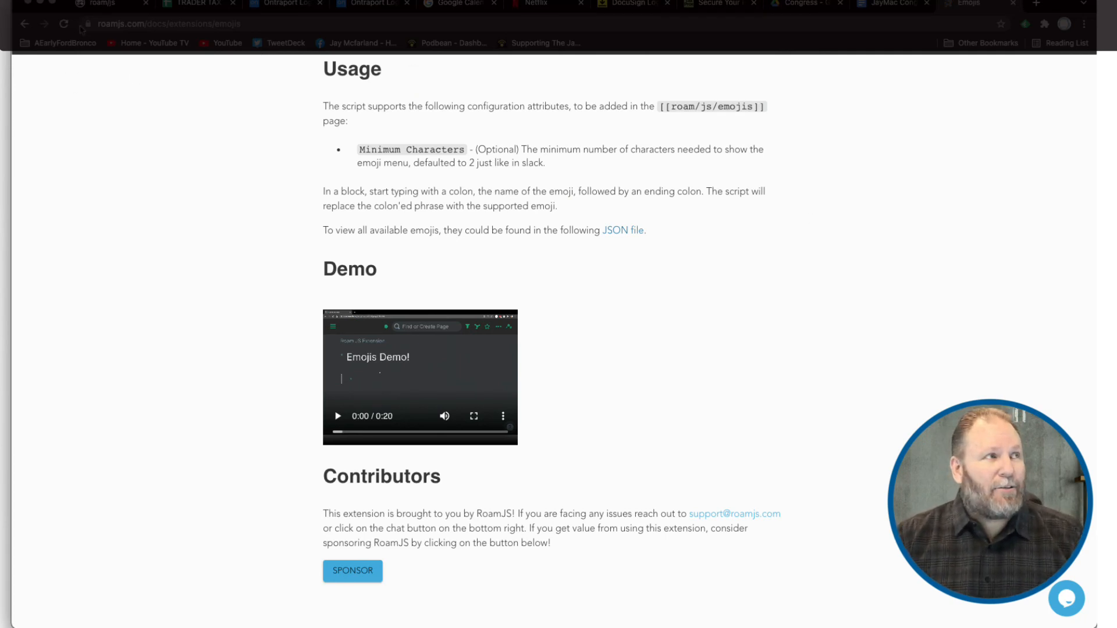
pyautogui.click(94, 4)
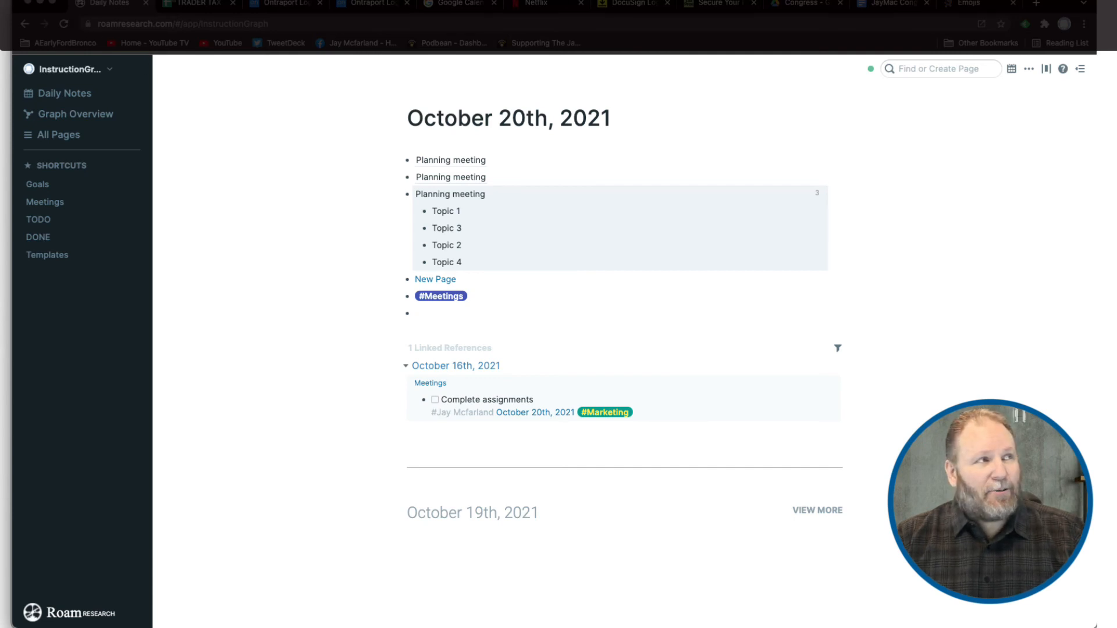
pyautogui.click(64, 25)
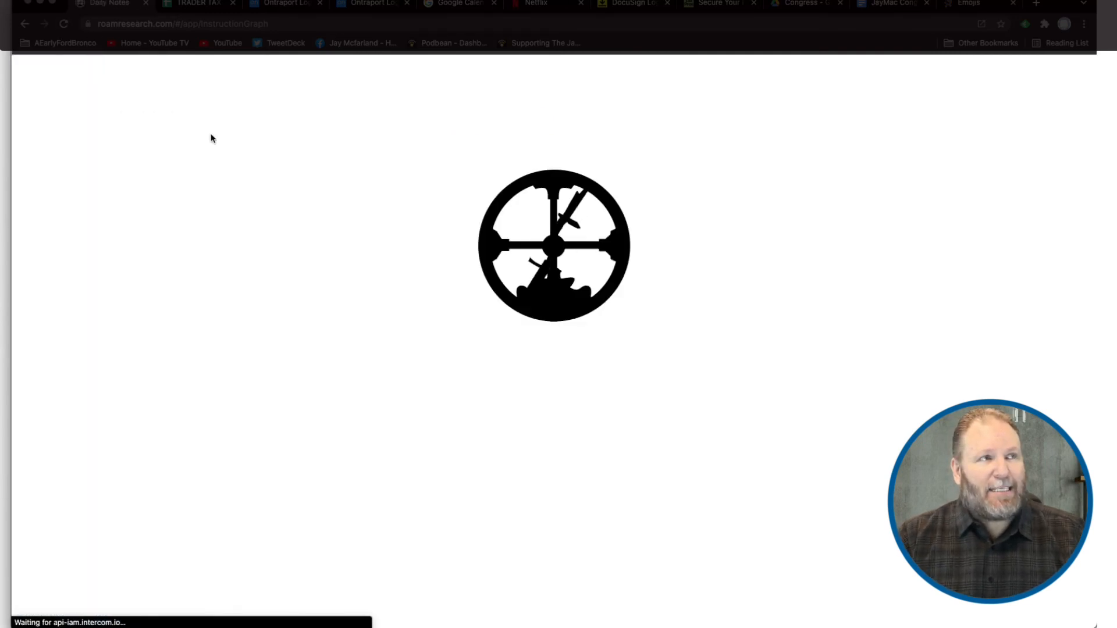
# - Insert the smile emoji followed by "Happy Day" in the empty October 20th block, and the calendar emoji in a new block below
pyautogui.click(436, 313)
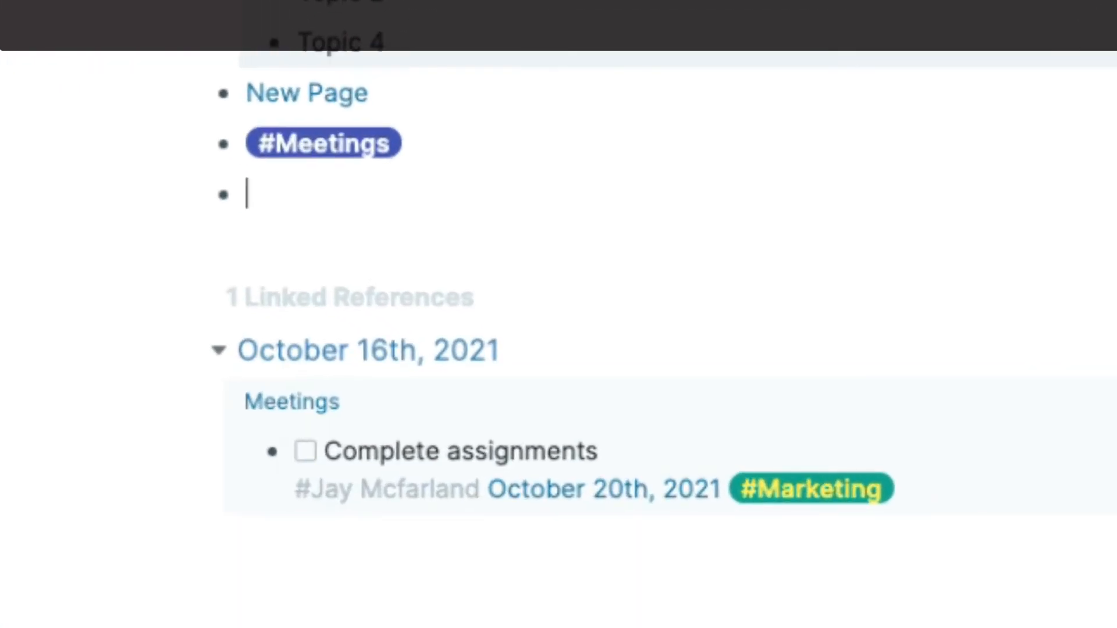
pyautogui.write(':smi')
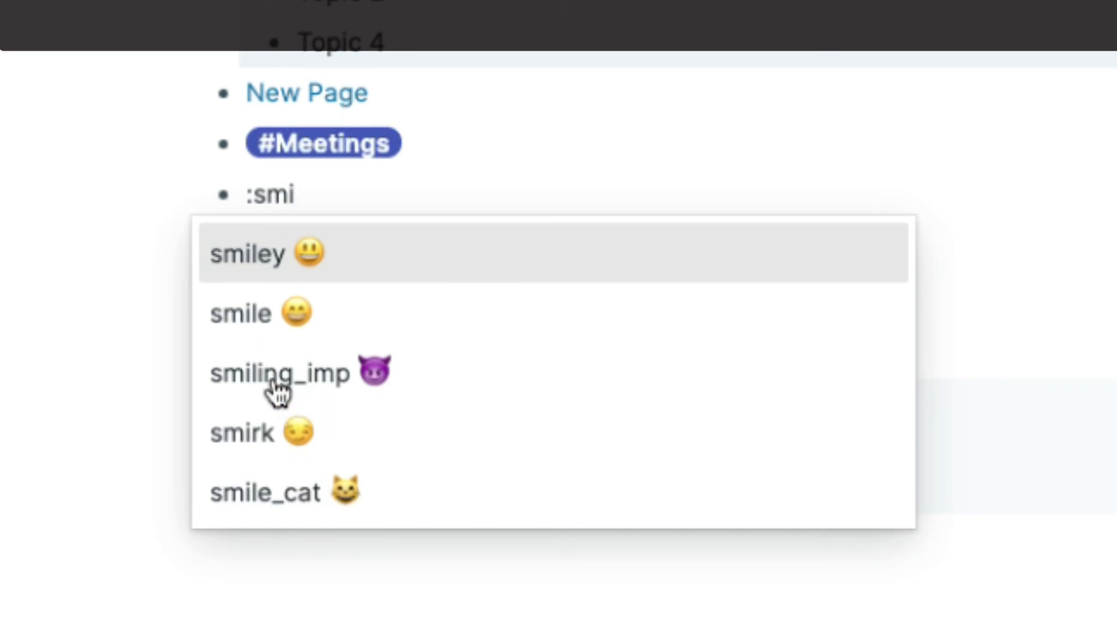
pyautogui.click(268, 319)
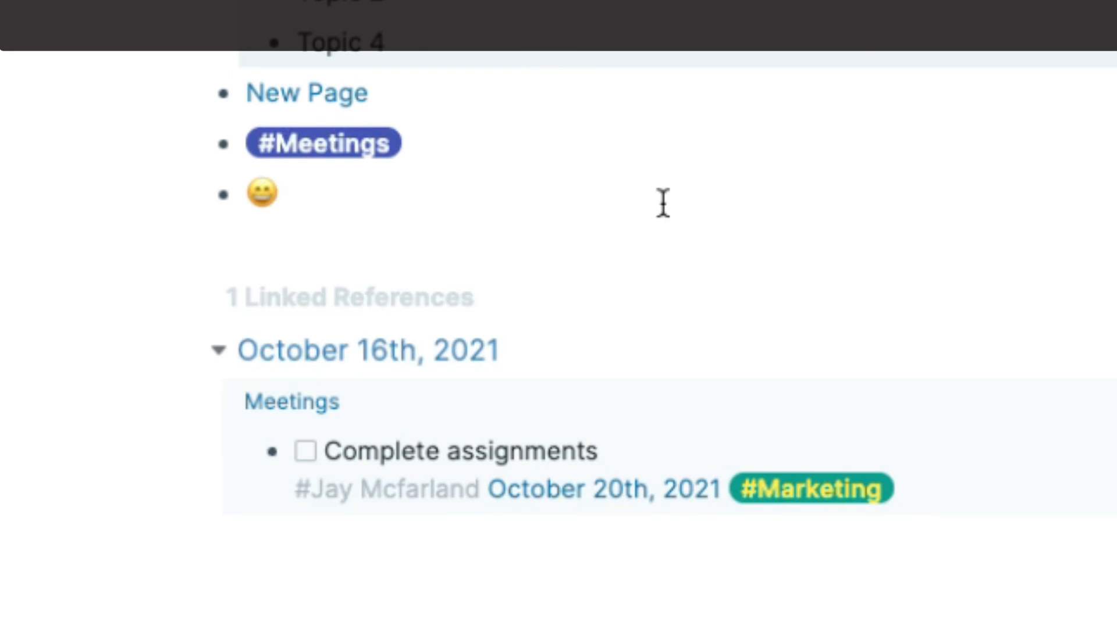
pyautogui.write('Happy Day')
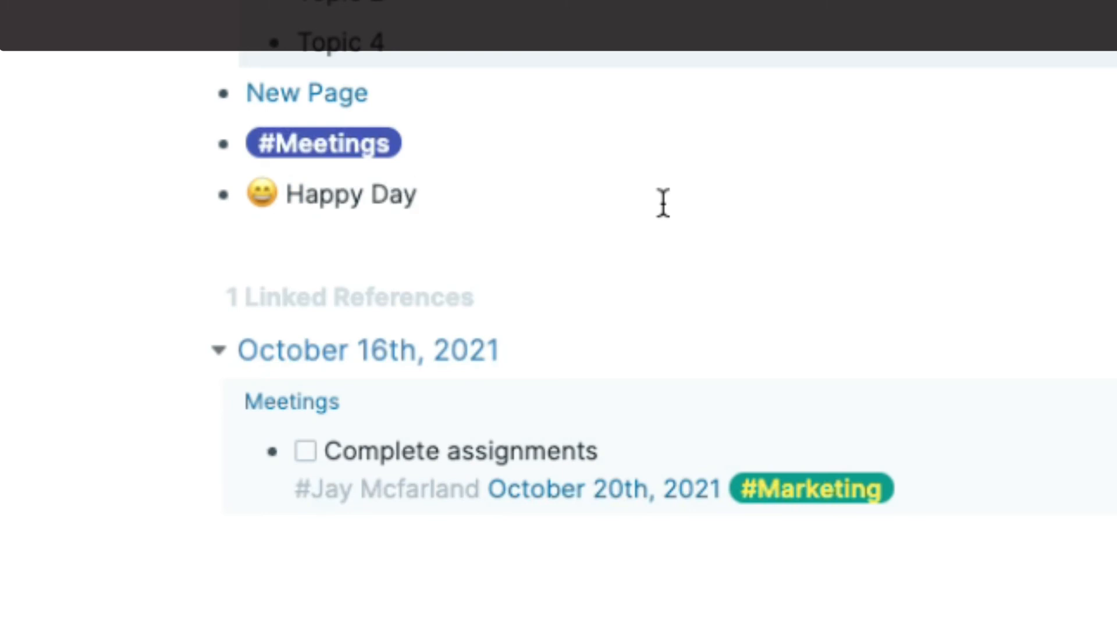
pyautogui.press('Return')
pyautogui.write(':calen')
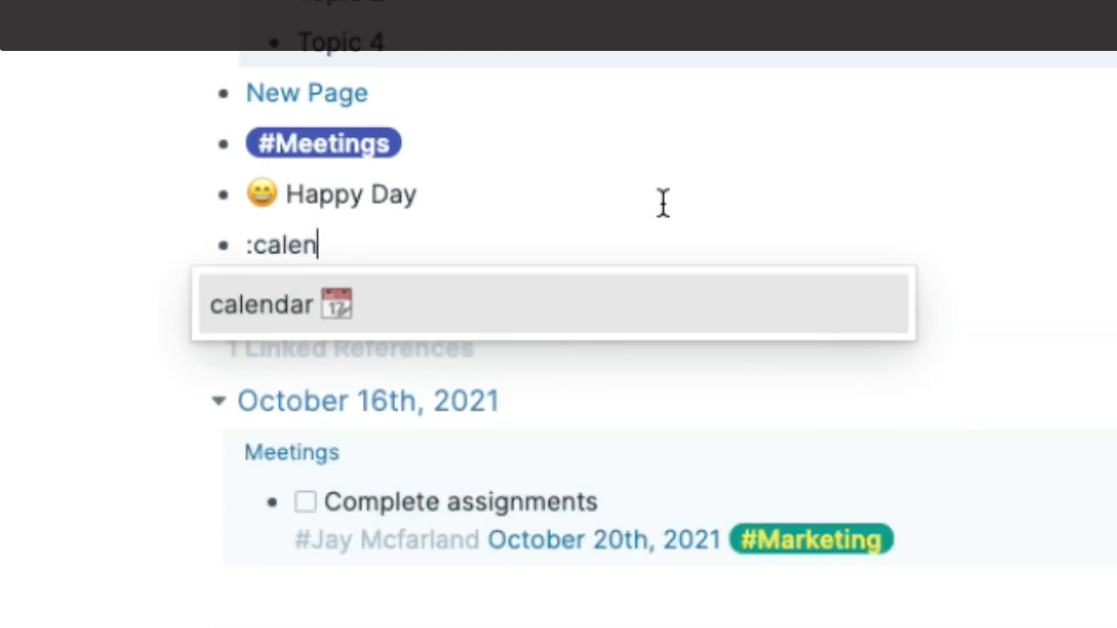
pyautogui.click(341, 308)
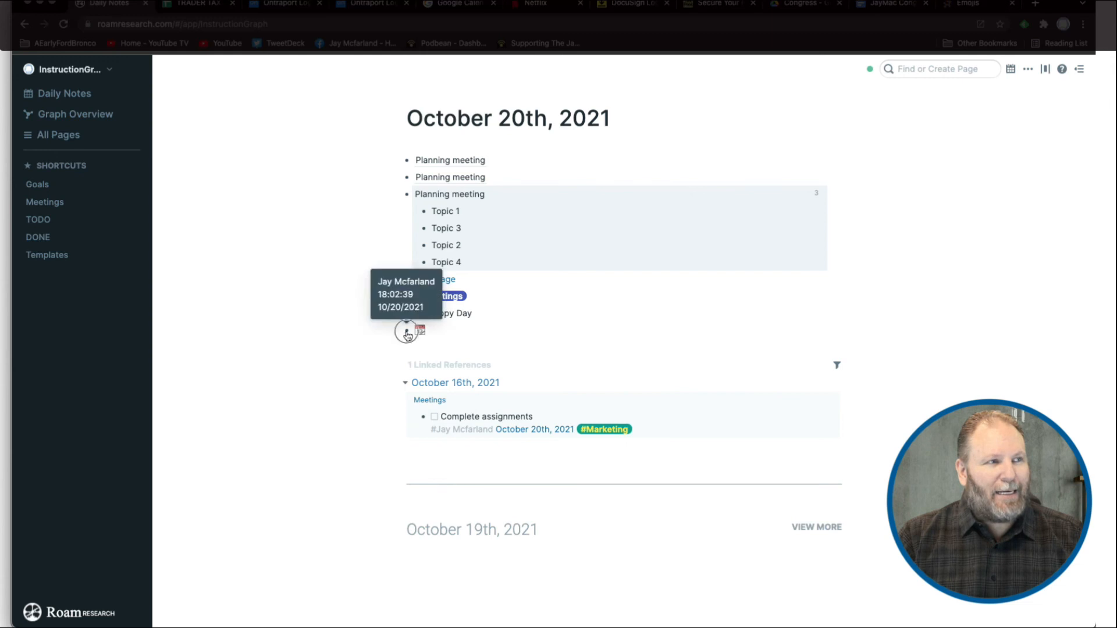
# - Format the calendar emoji block as an H2 heading, then change it to H3
pyautogui.rightClick(407, 333)
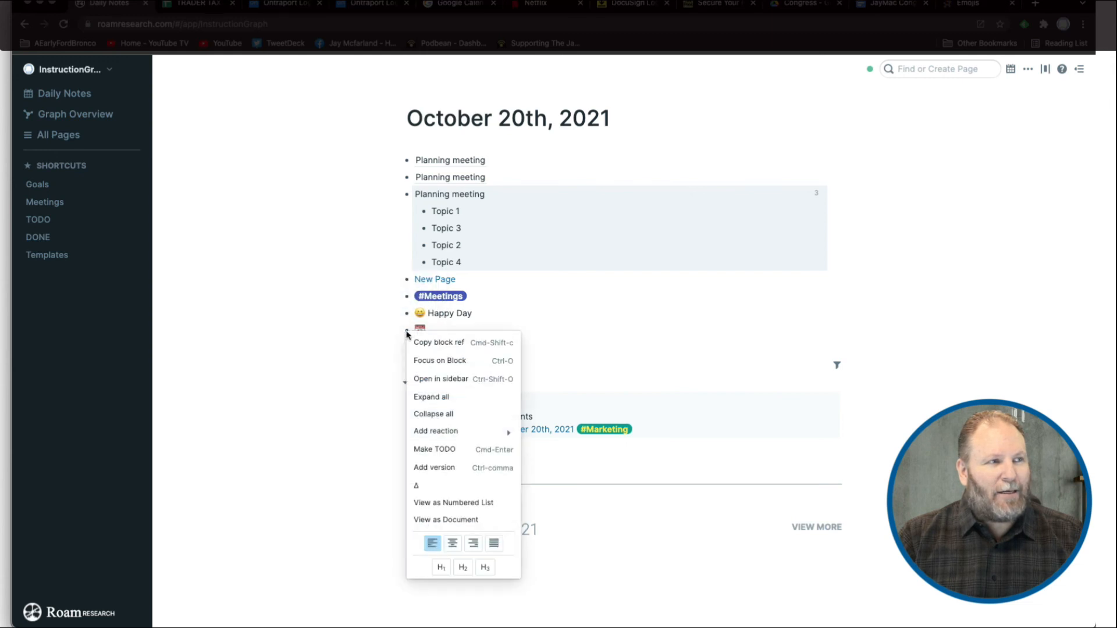
pyautogui.click(463, 568)
pyautogui.click(564, 561)
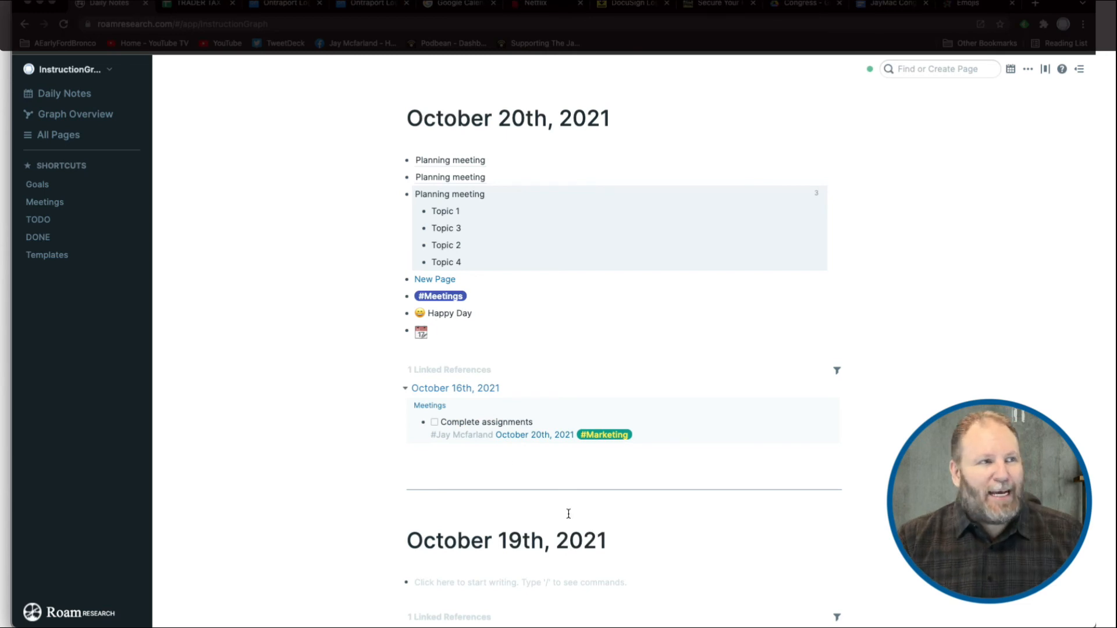
pyautogui.rightClick(407, 333)
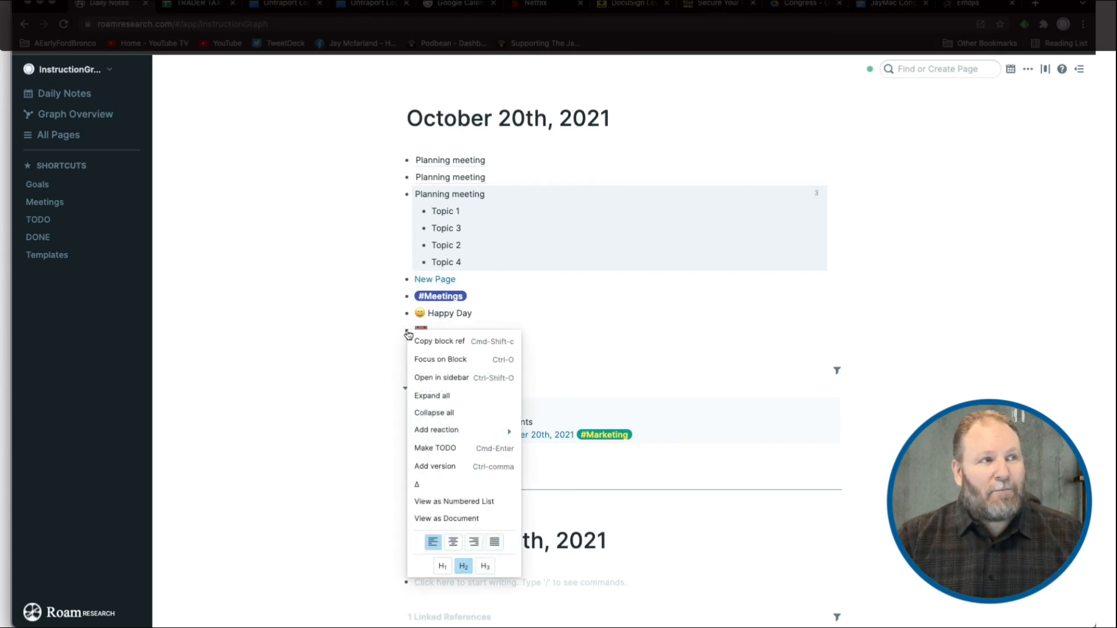
pyautogui.click(485, 566)
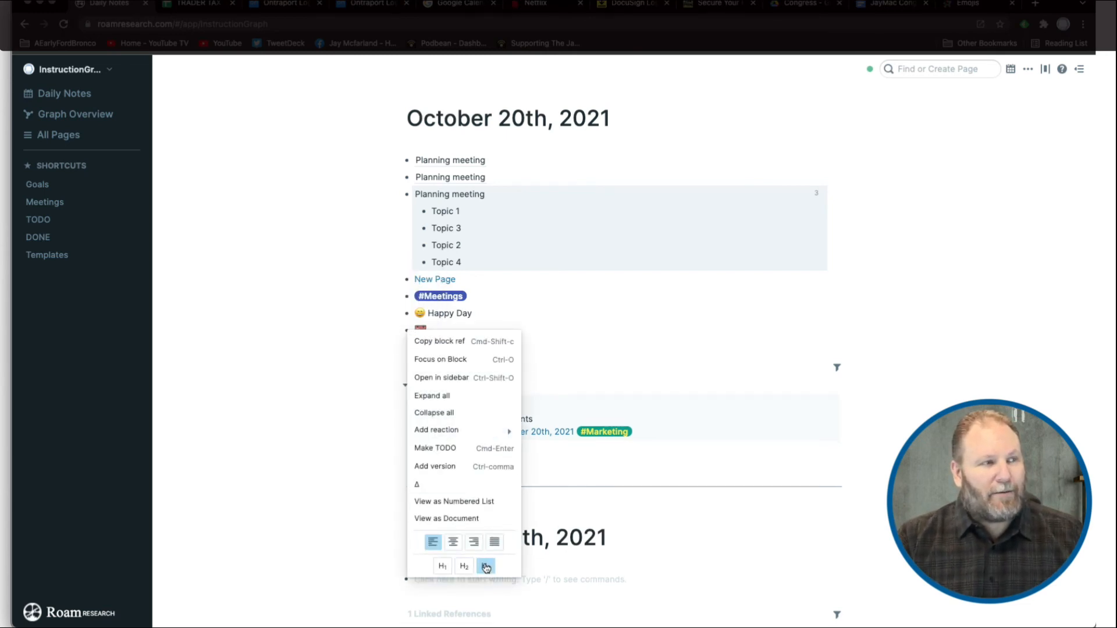
pyautogui.click(661, 349)
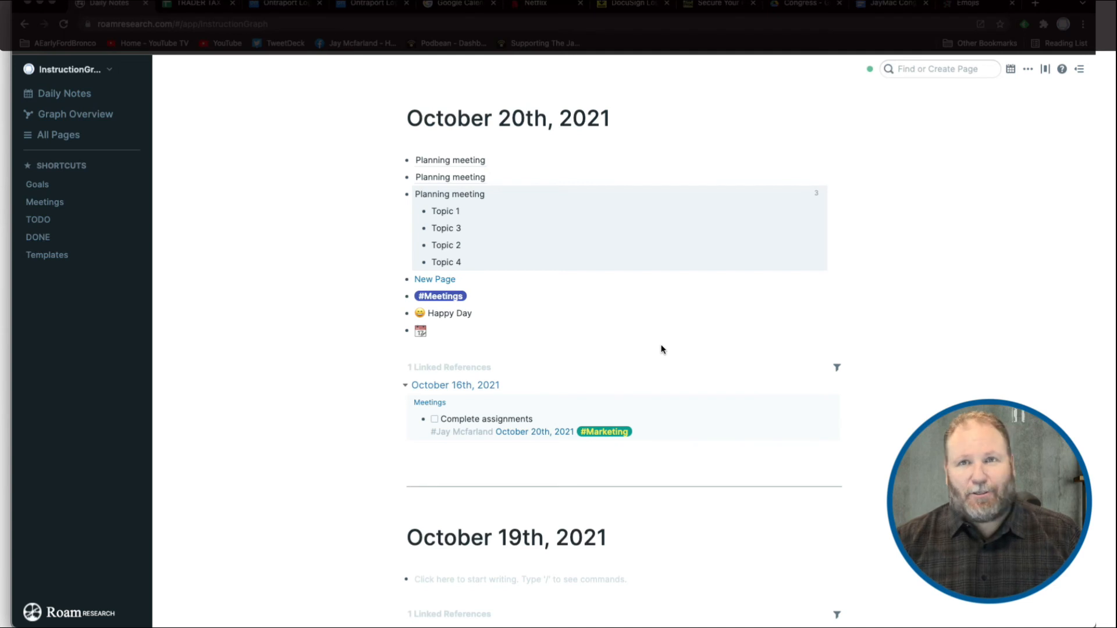
# - Replace the calendar emoji block with a --- divider line in the October 20th notes and add a second divider below it
pyautogui.click(968, 4)
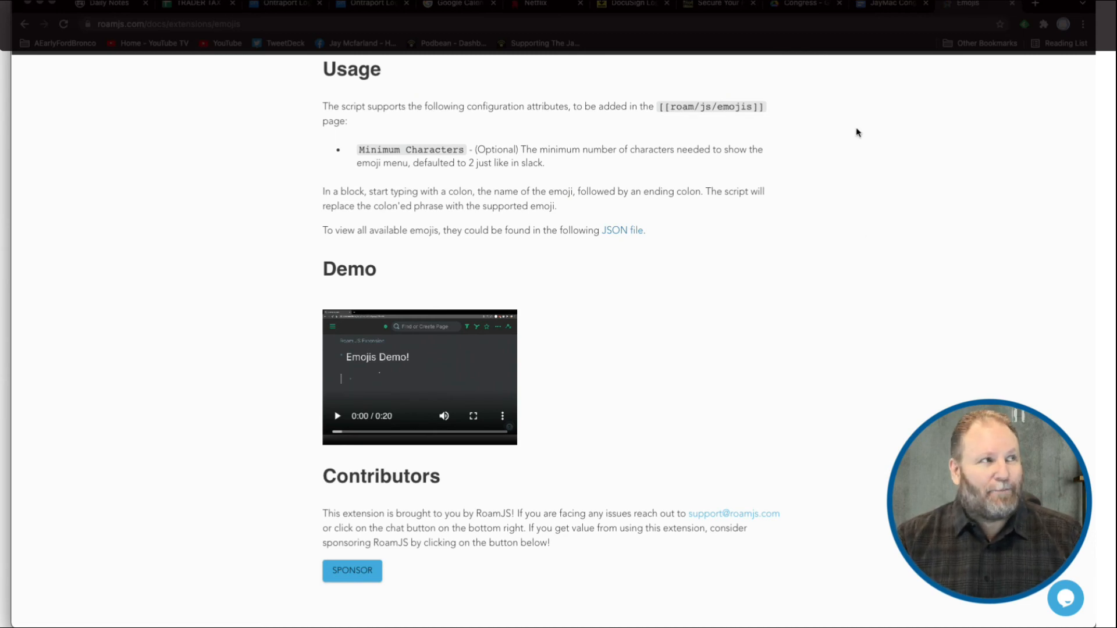
pyautogui.click(110, 4)
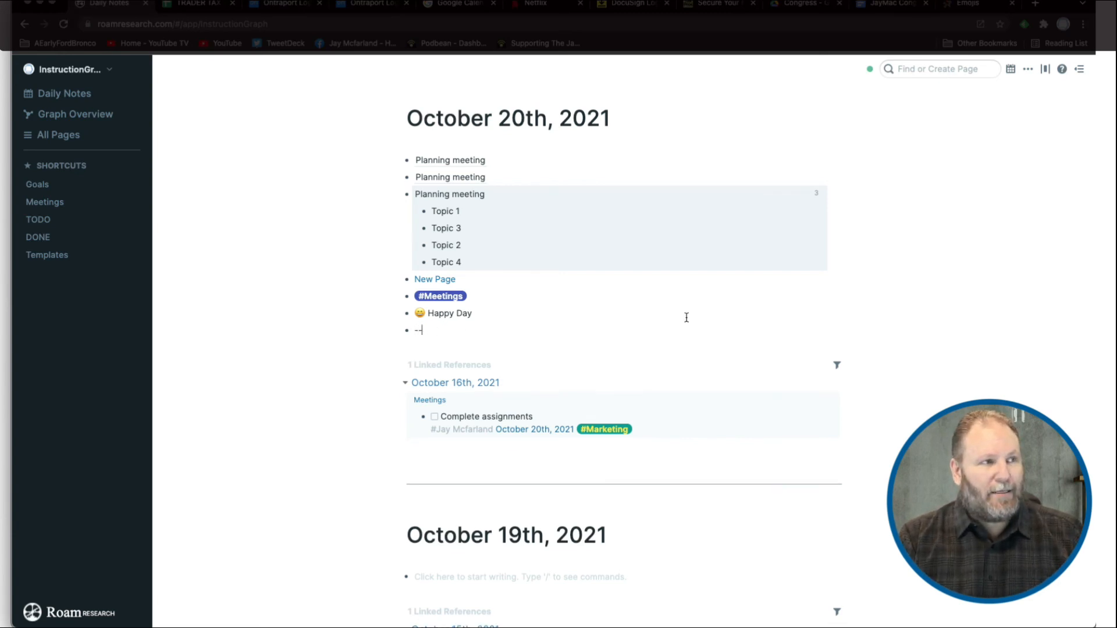
pyautogui.press('Return')
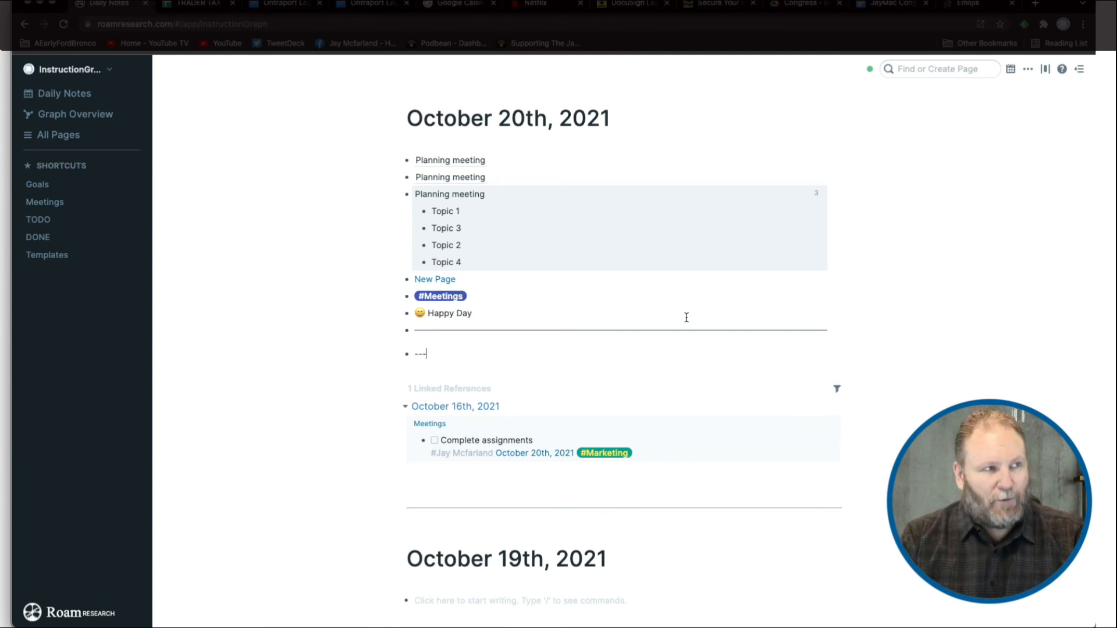
pyautogui.press('Return')
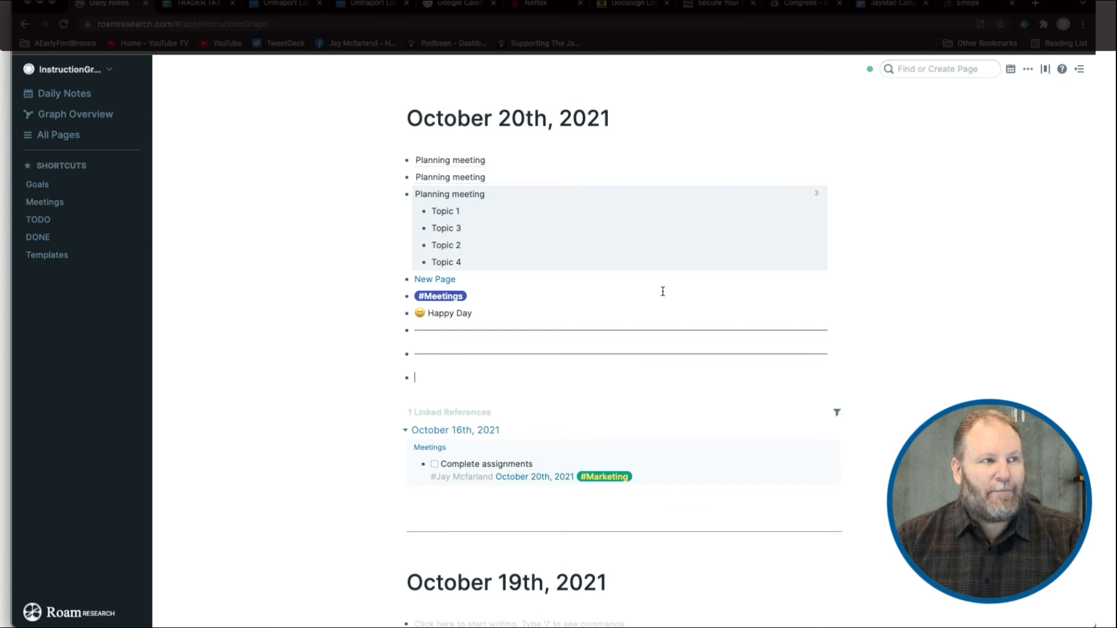
pyautogui.click(533, 334)
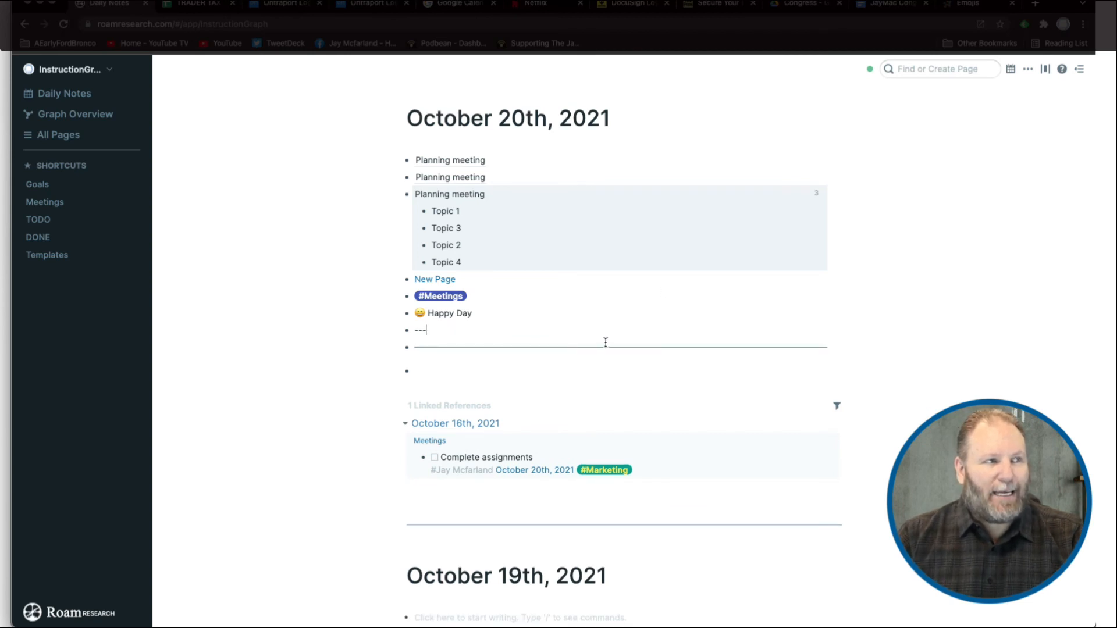
pyautogui.press('Return')
pyautogui.press('Return')
pyautogui.press('Return')
pyautogui.press('Return')
pyautogui.press('Return')
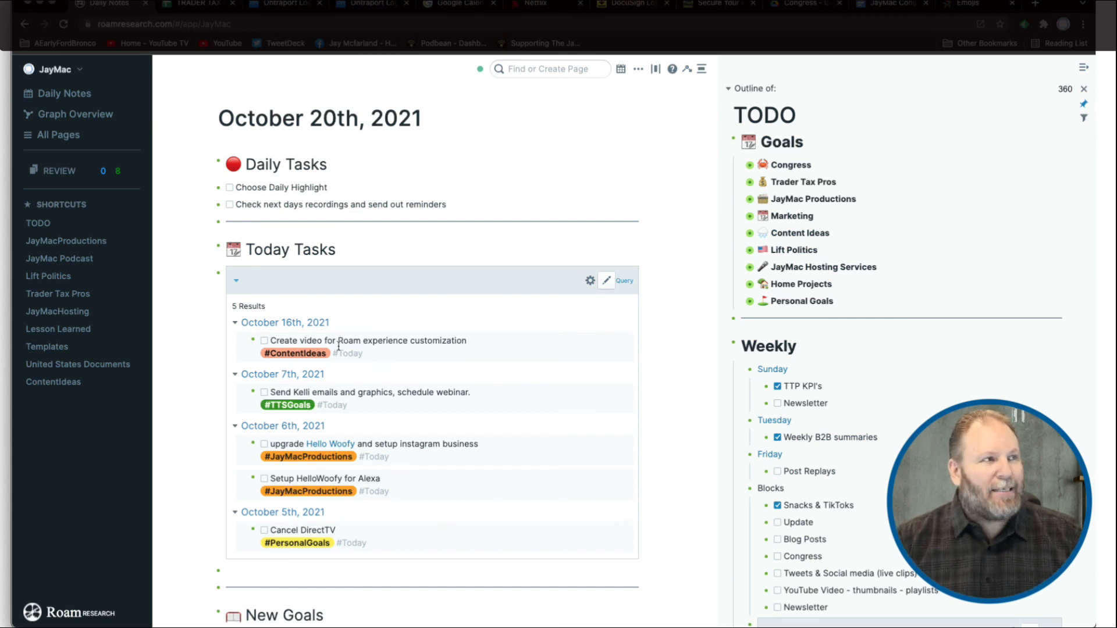
# - Examine the emoji headings and divider lines in the JayMac graph's October 20th notes and in the Daily template on its Templates page
pyautogui.scroll(-6, 507, 434)
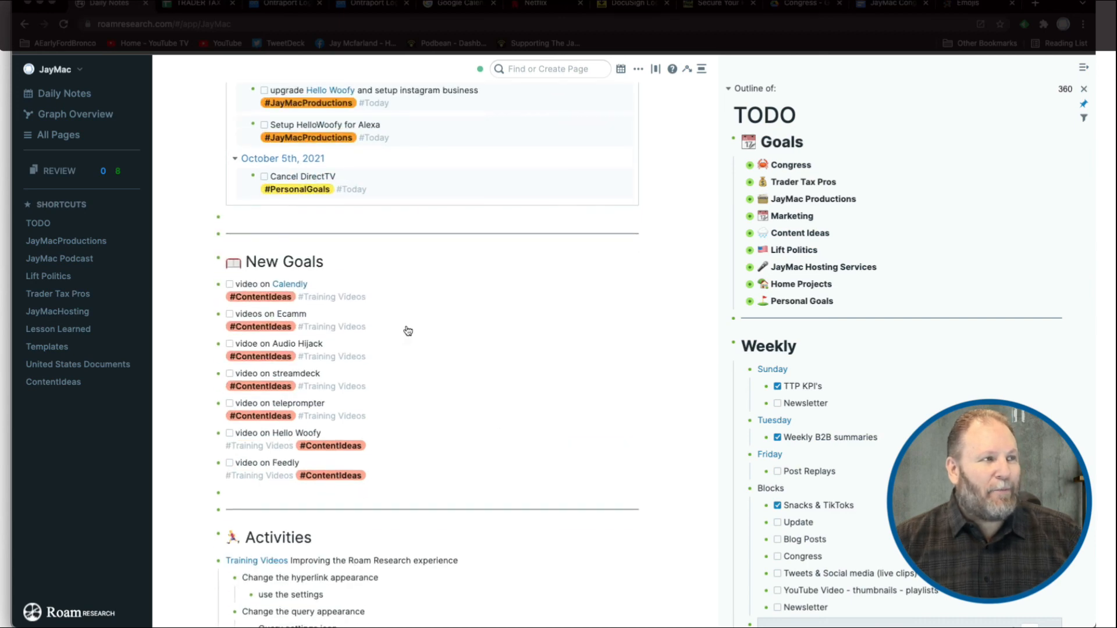
pyautogui.click(46, 346)
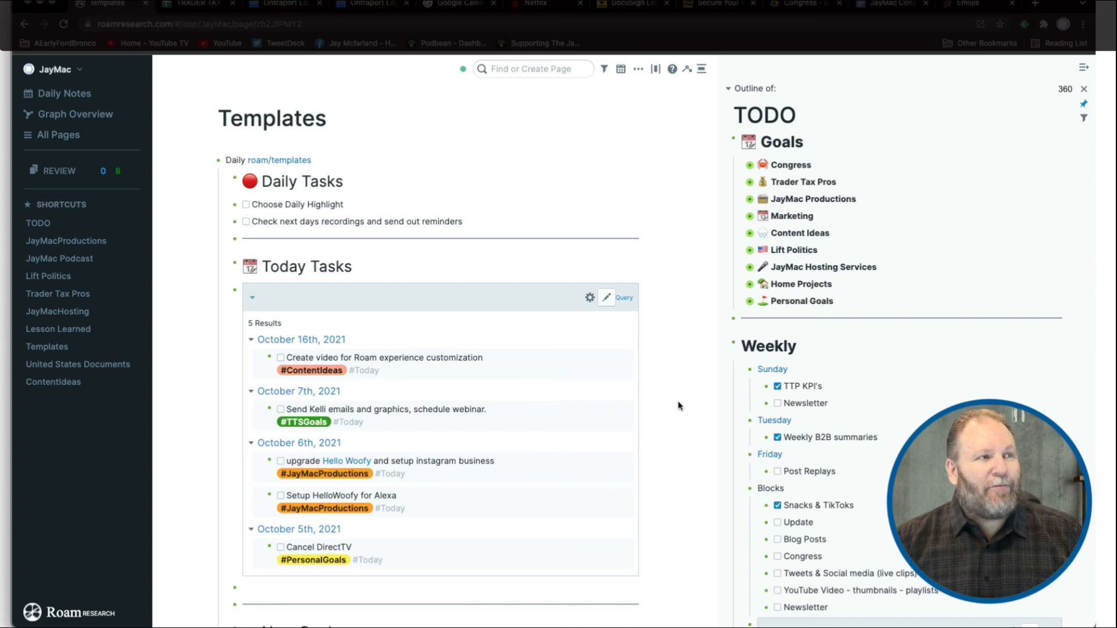
pyautogui.scroll(-3, 679, 405)
pyautogui.scroll(-6, 679, 405)
pyautogui.scroll(4, 678, 405)
pyautogui.scroll(5, 679, 405)
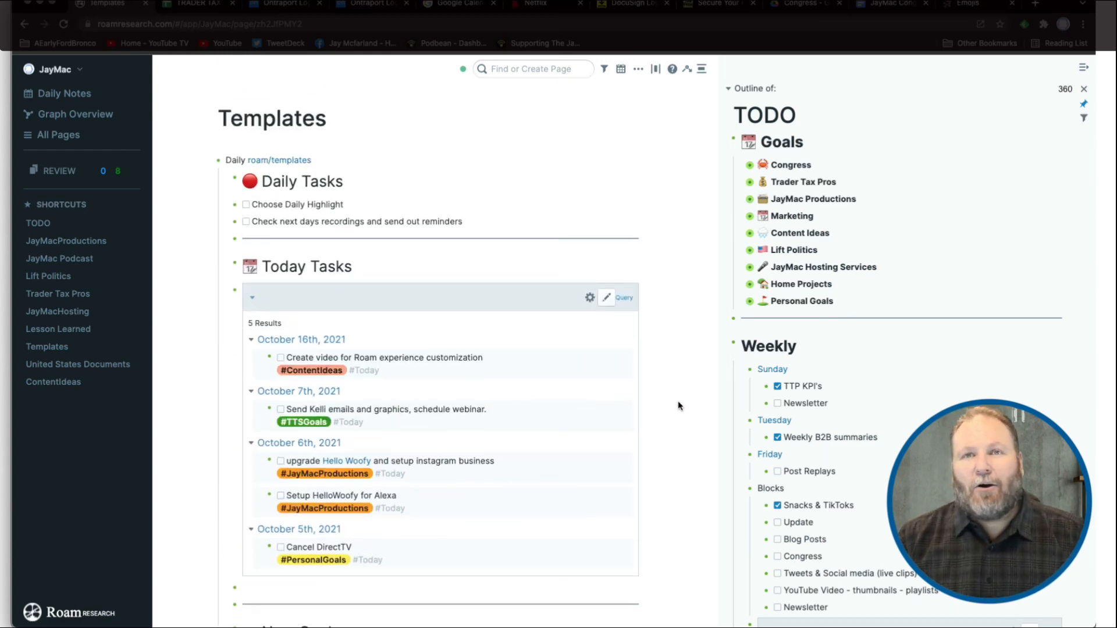
pyautogui.click(75, 93)
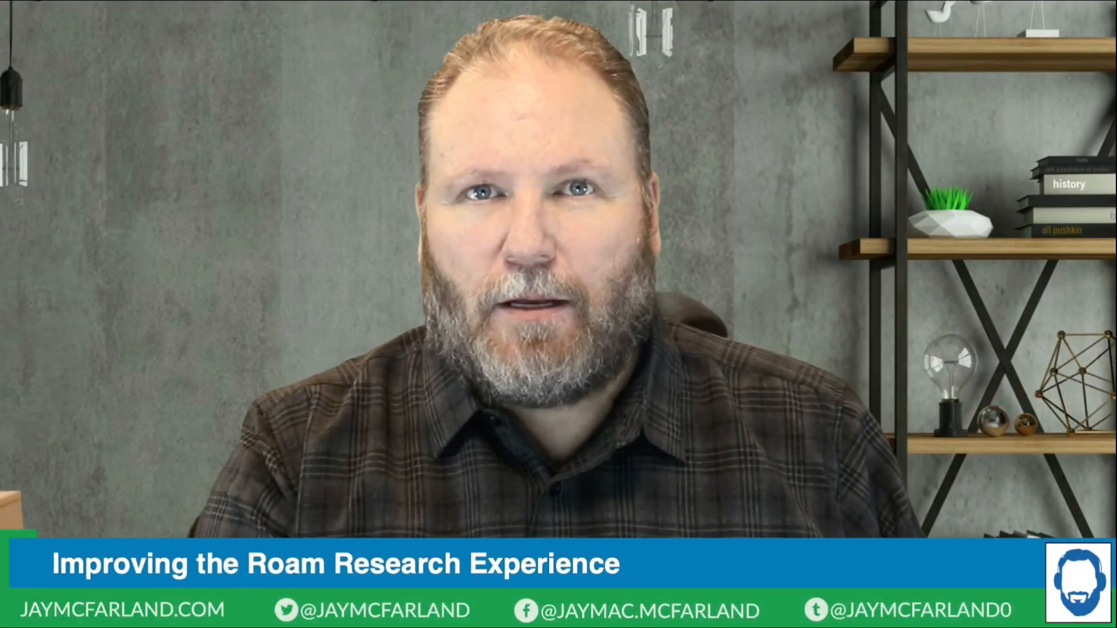